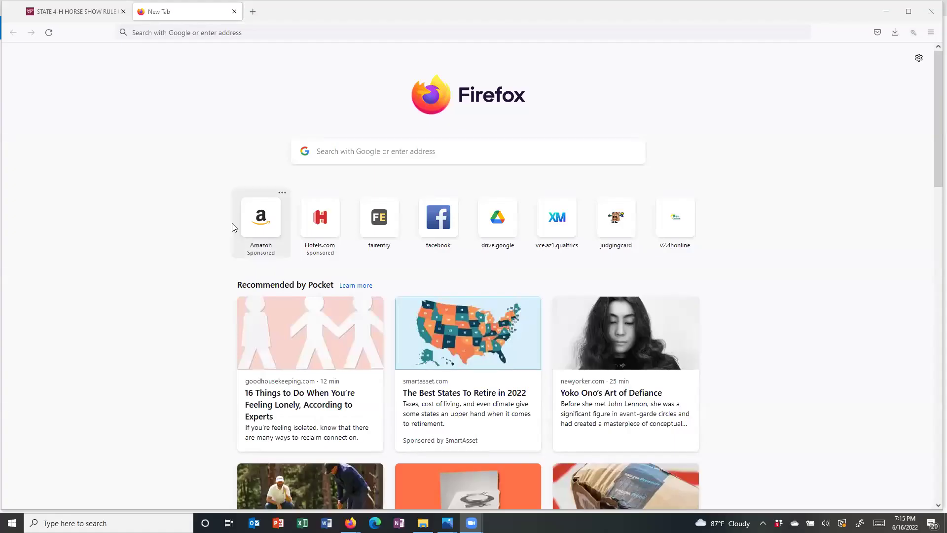
- Load the FairEntry website and go to its Find Your Fair search page
{"action": "left_click", "coordinate": [152, 32]}
{"action": "type", "text": "fairentry.com/"}
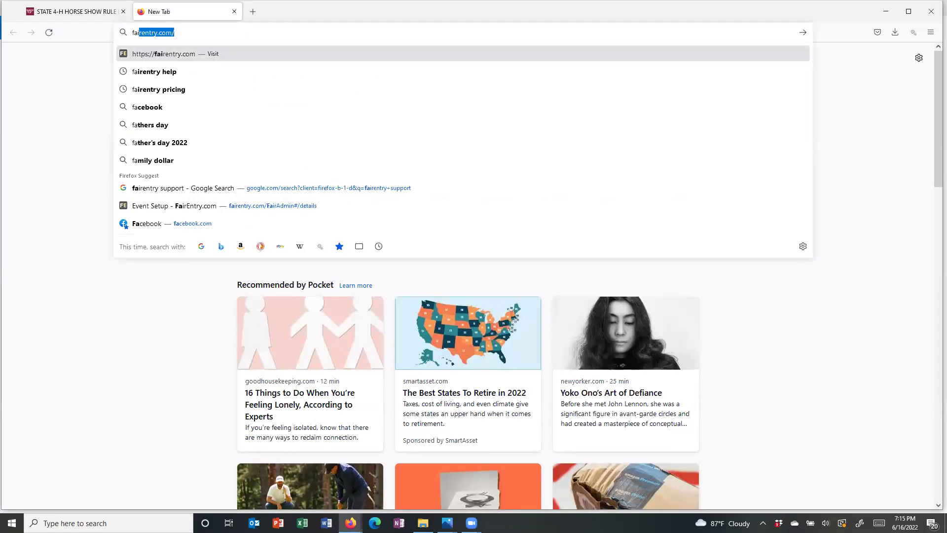
{"action": "key", "text": "Return"}
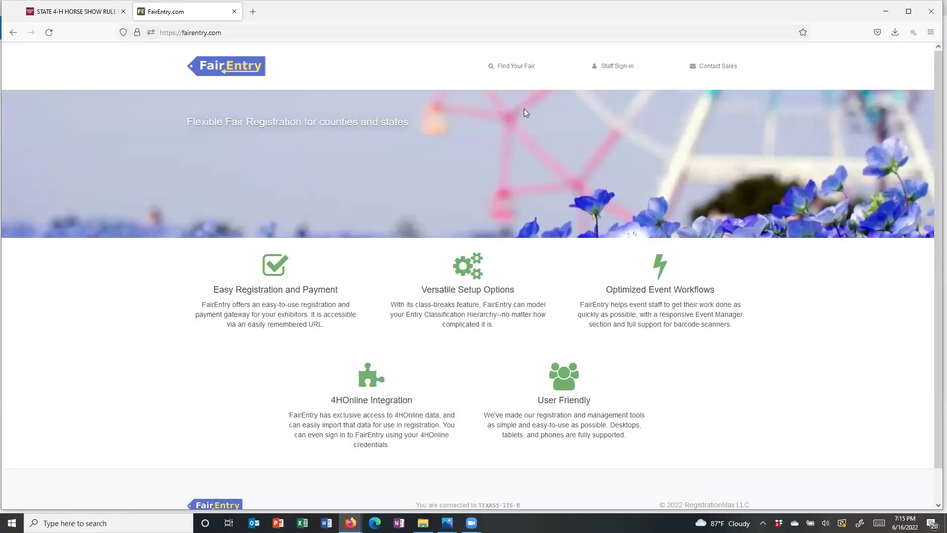
{"action": "left_click", "coordinate": [516, 67]}
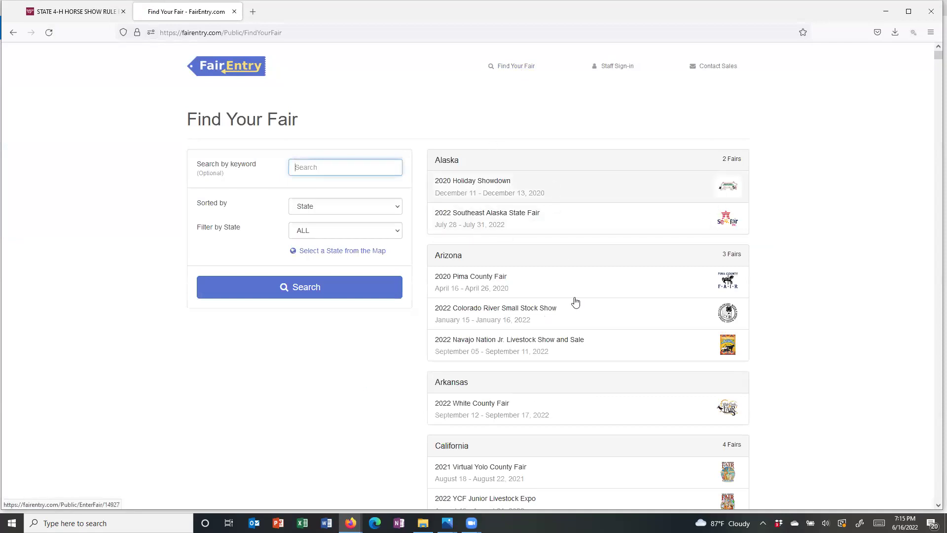
- Filter fairs to Virginia and open the 2022 Virginia State 4-H Horse and Pony Show
{"action": "left_click", "coordinate": [399, 233]}
{"action": "scroll", "coordinate": [372, 285], "scroll_direction": "down", "scroll_amount": 5}
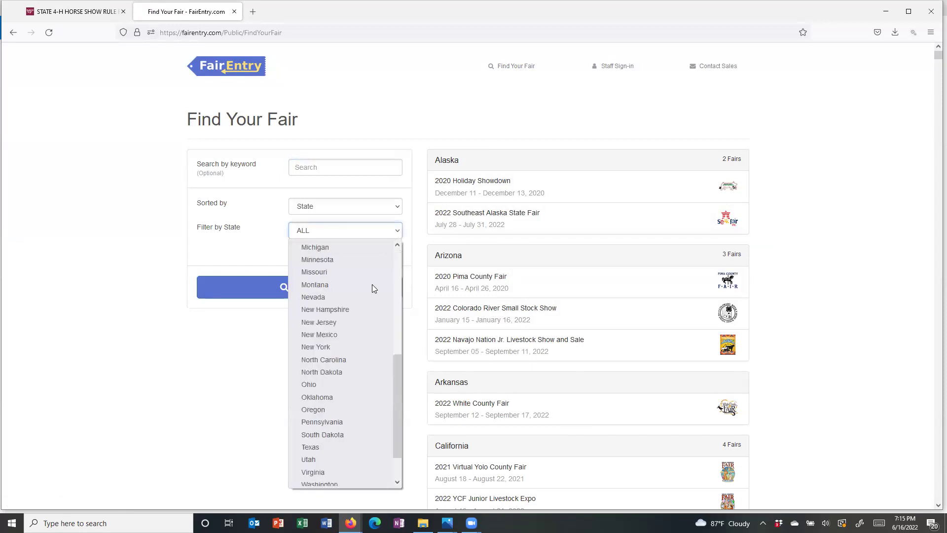
{"action": "left_click", "coordinate": [340, 465]}
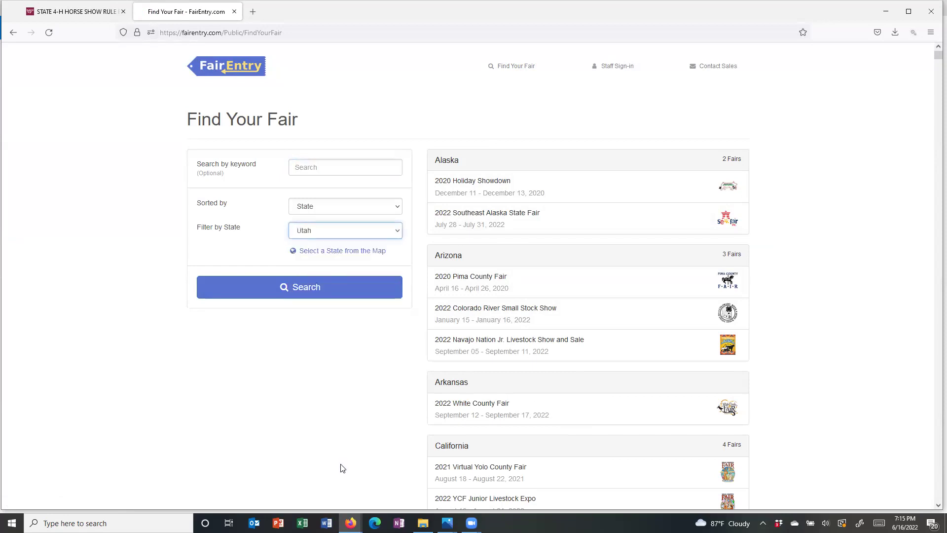
{"action": "left_click", "coordinate": [396, 229]}
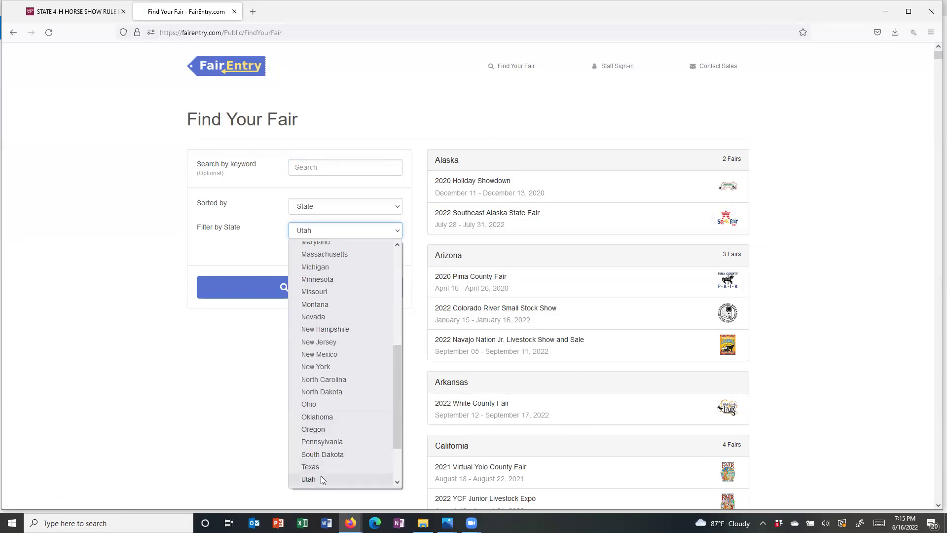
{"action": "scroll", "coordinate": [319, 476], "scroll_direction": "down", "scroll_amount": 2}
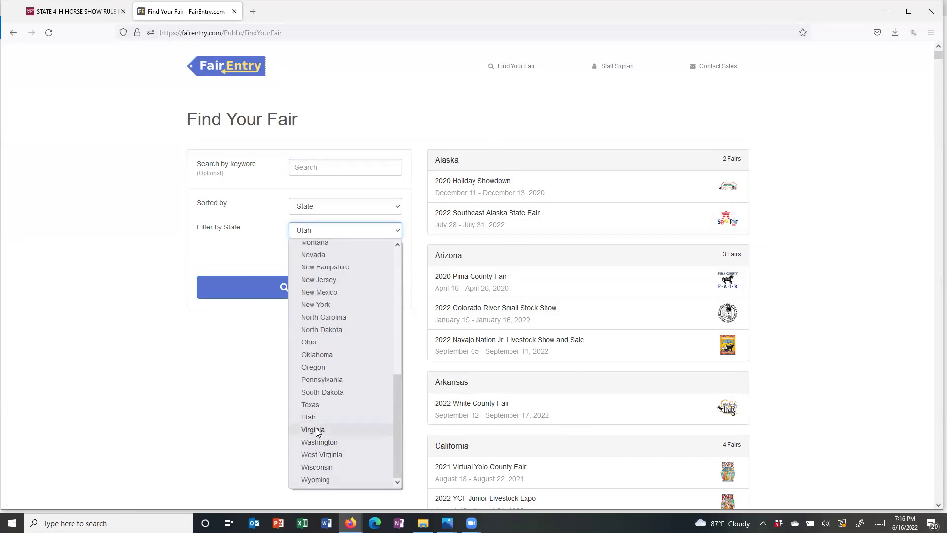
{"action": "left_click", "coordinate": [316, 428]}
{"action": "left_click", "coordinate": [293, 287]}
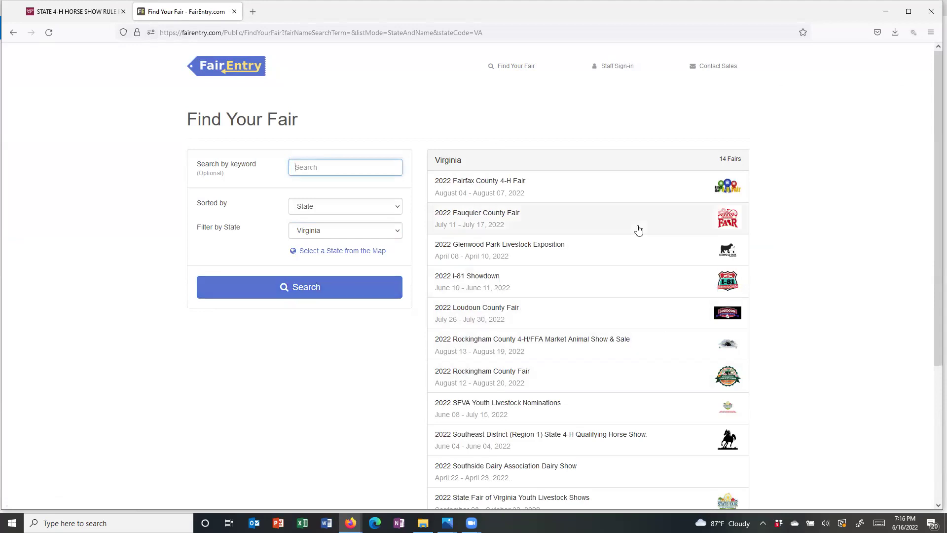
{"action": "scroll", "coordinate": [637, 234], "scroll_direction": "down", "scroll_amount": 3}
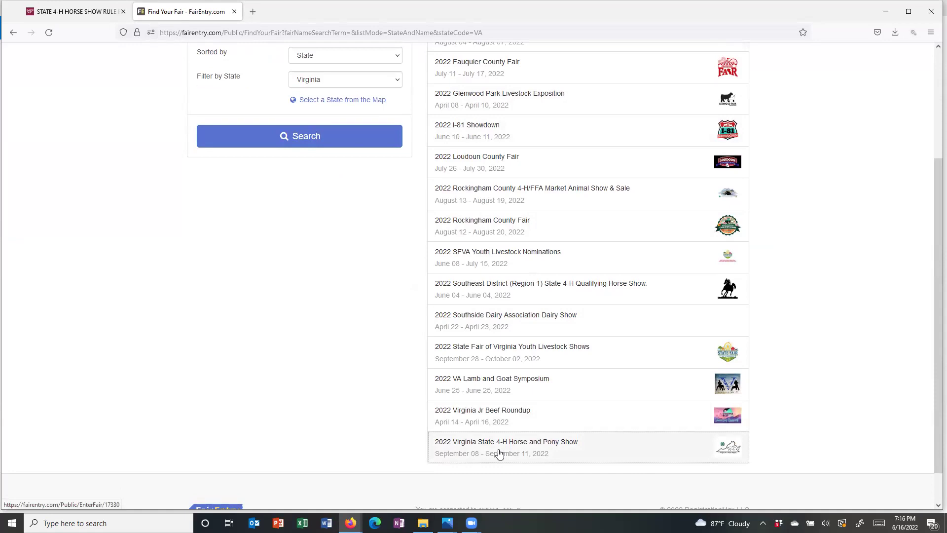
{"action": "left_click", "coordinate": [499, 454]}
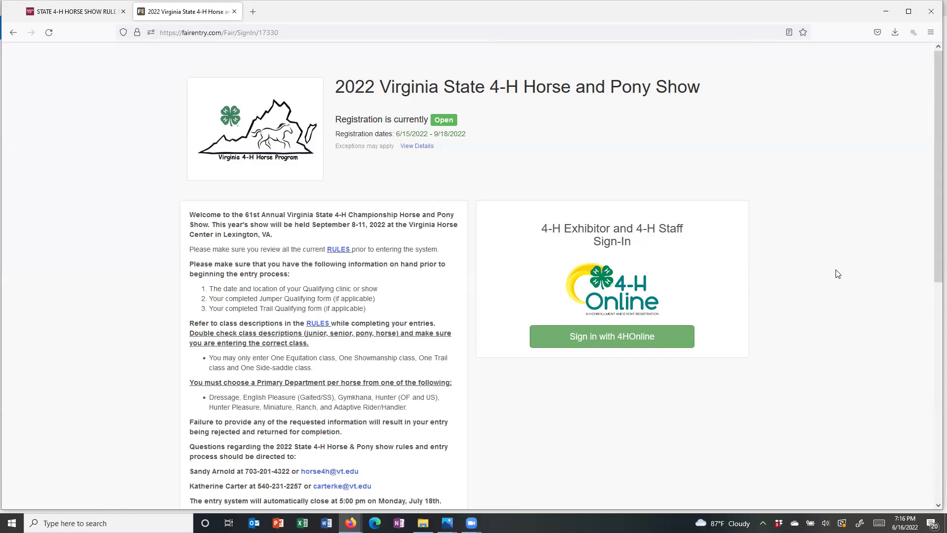
- Read the sign-in page's welcome text, required information and $200-per-horse entry fee rules
{"action": "scroll", "coordinate": [837, 274], "scroll_direction": "down", "scroll_amount": 2}
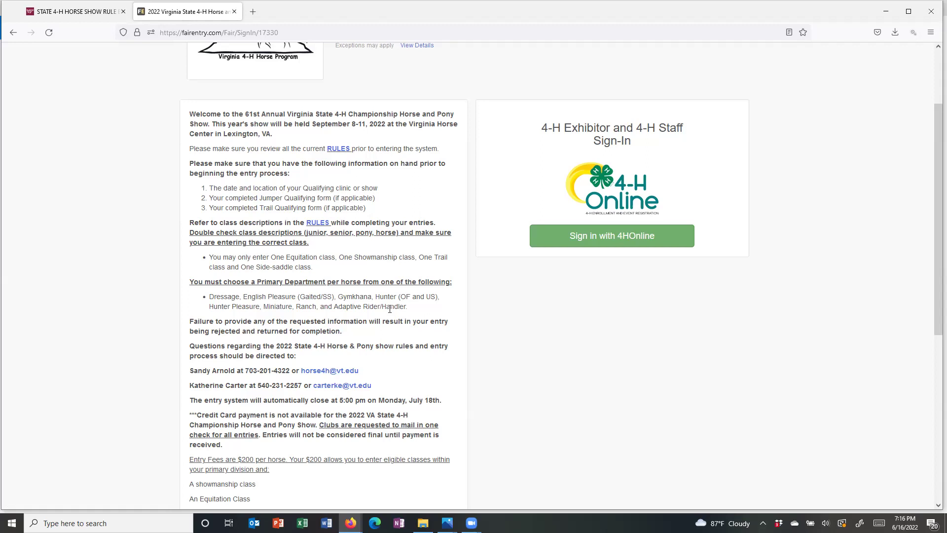
{"action": "scroll", "coordinate": [390, 309], "scroll_direction": "down", "scroll_amount": 1}
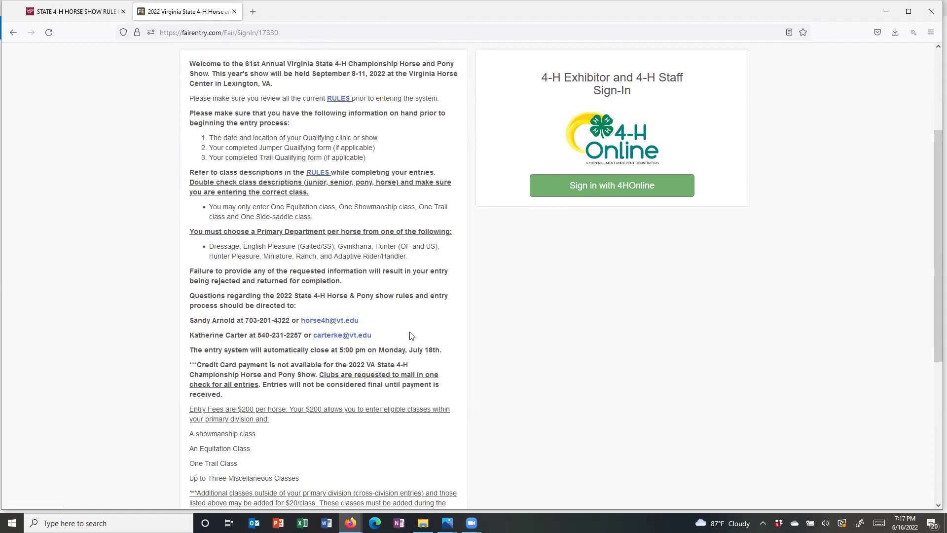
{"action": "scroll", "coordinate": [412, 336], "scroll_direction": "down", "scroll_amount": 2}
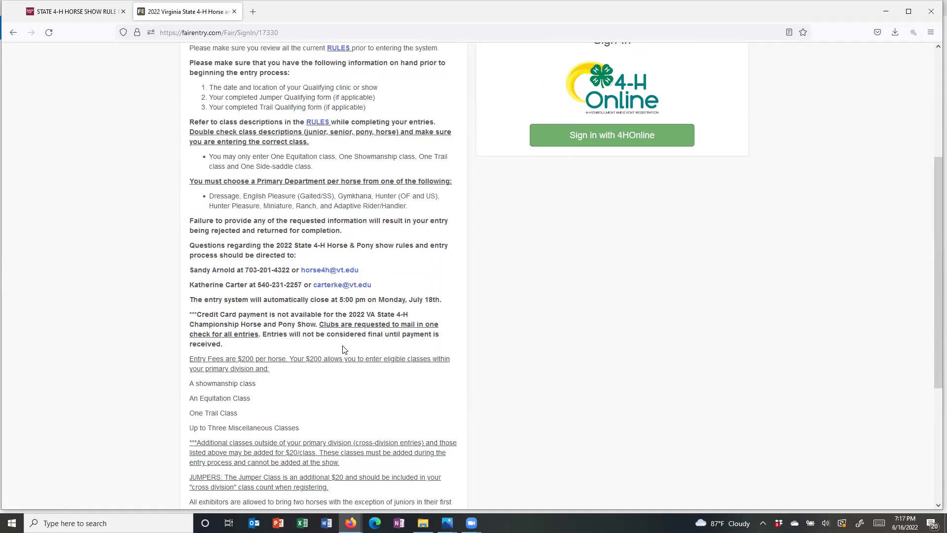
{"action": "scroll", "coordinate": [344, 350], "scroll_direction": "down", "scroll_amount": 2}
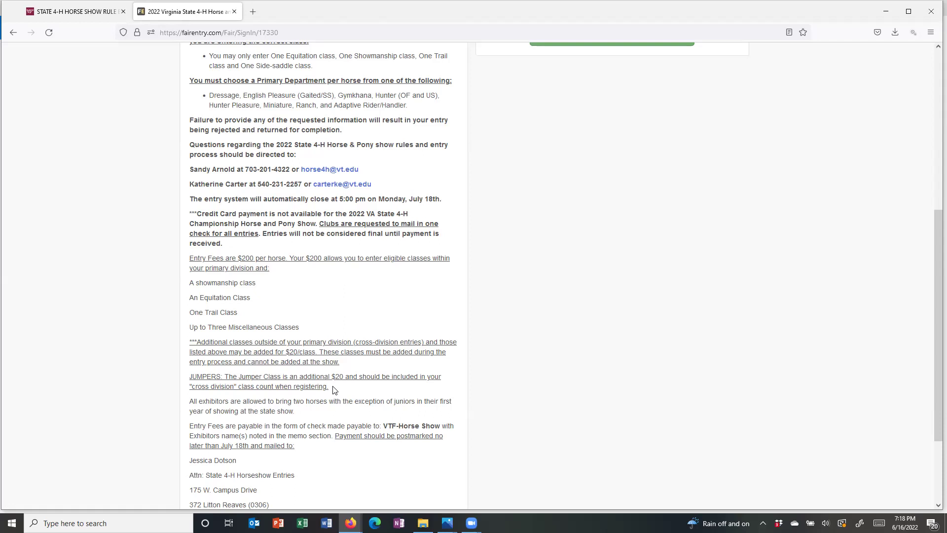
{"action": "scroll", "coordinate": [334, 389], "scroll_direction": "down", "scroll_amount": 1}
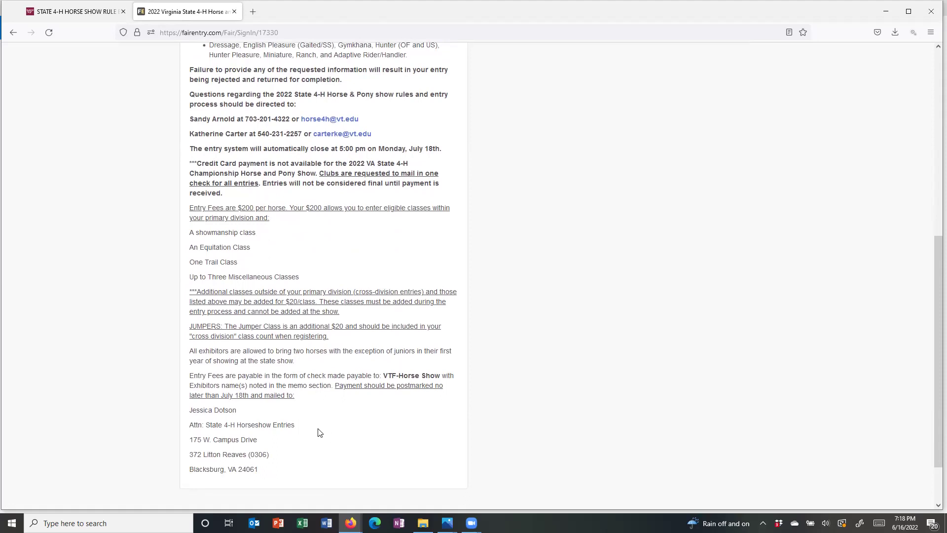
{"action": "scroll", "coordinate": [319, 433], "scroll_direction": "up", "scroll_amount": 6}
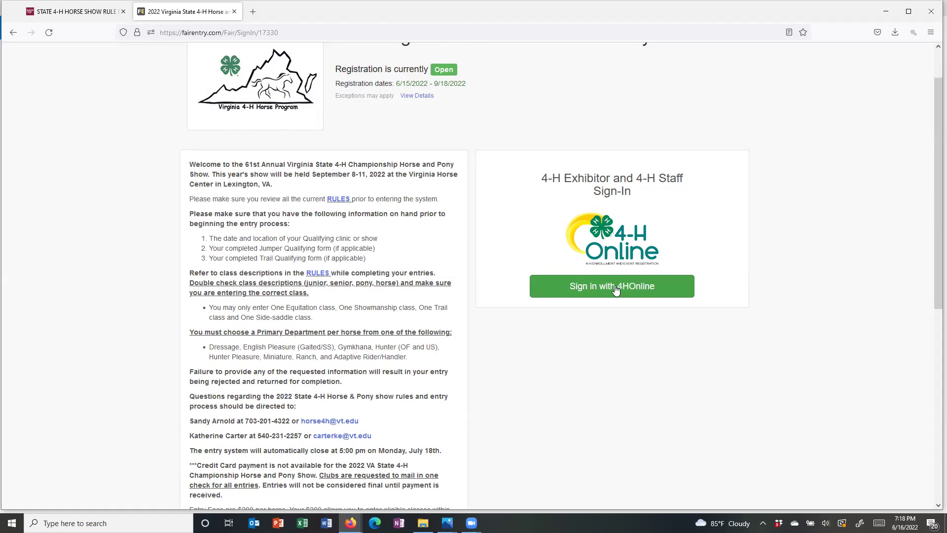
- Sign in with 4-H Online using the browser's saved account login
{"action": "left_click", "coordinate": [615, 289]}
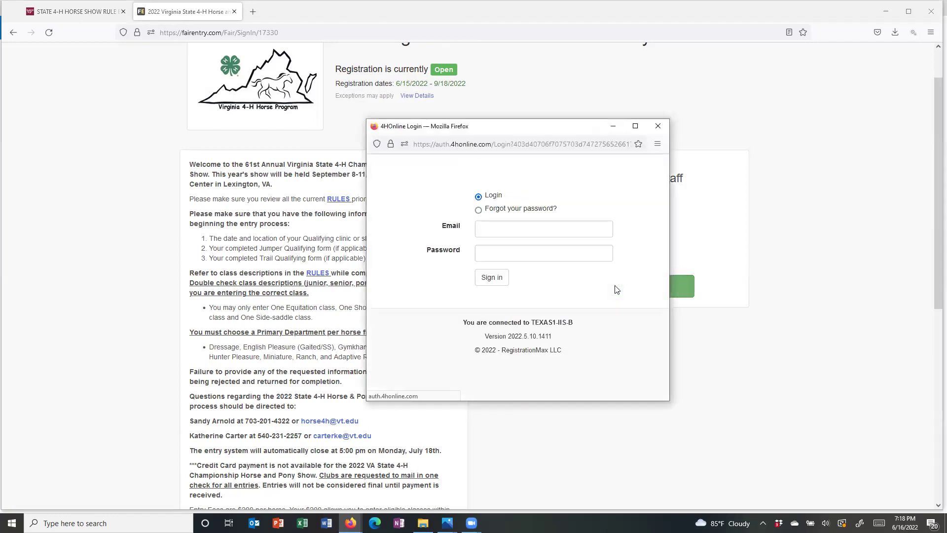
{"action": "left_click", "coordinate": [507, 229]}
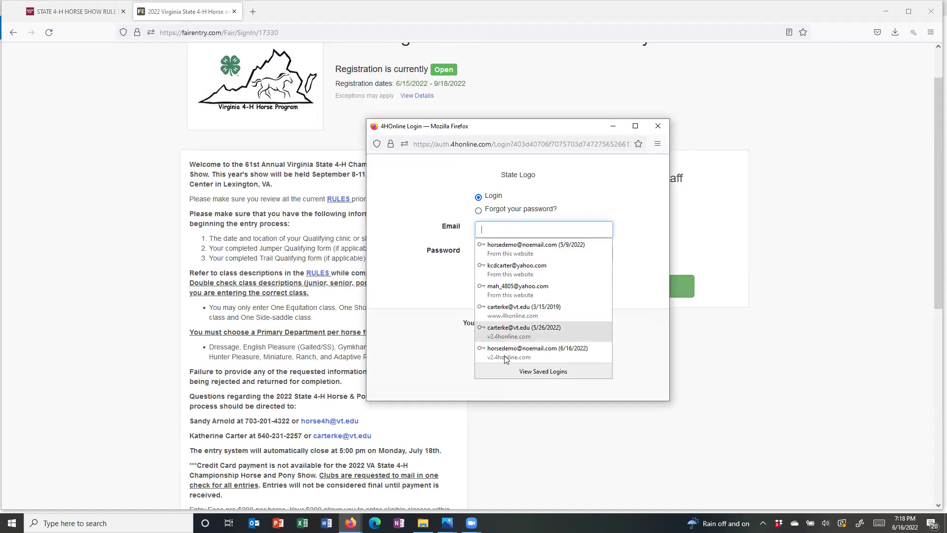
{"action": "left_click", "coordinate": [523, 352]}
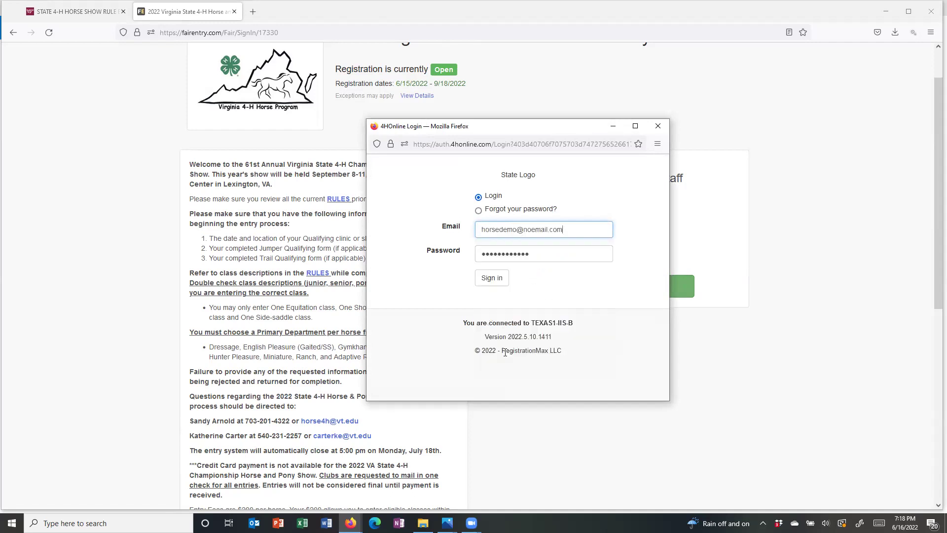
{"action": "left_click", "coordinate": [503, 280]}
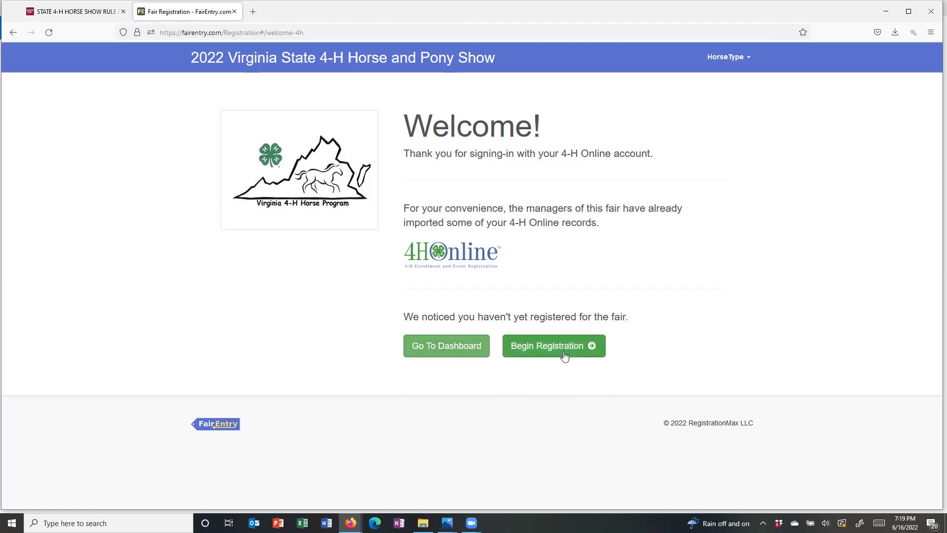
- Go to the registration dashboard and begin a new invoice for the show
{"action": "left_click", "coordinate": [443, 351]}
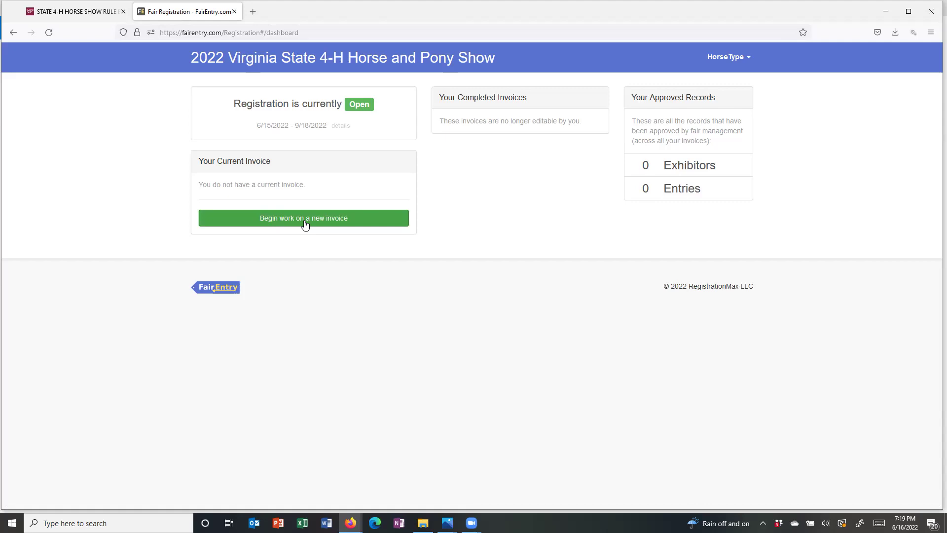
{"action": "left_click", "coordinate": [304, 221]}
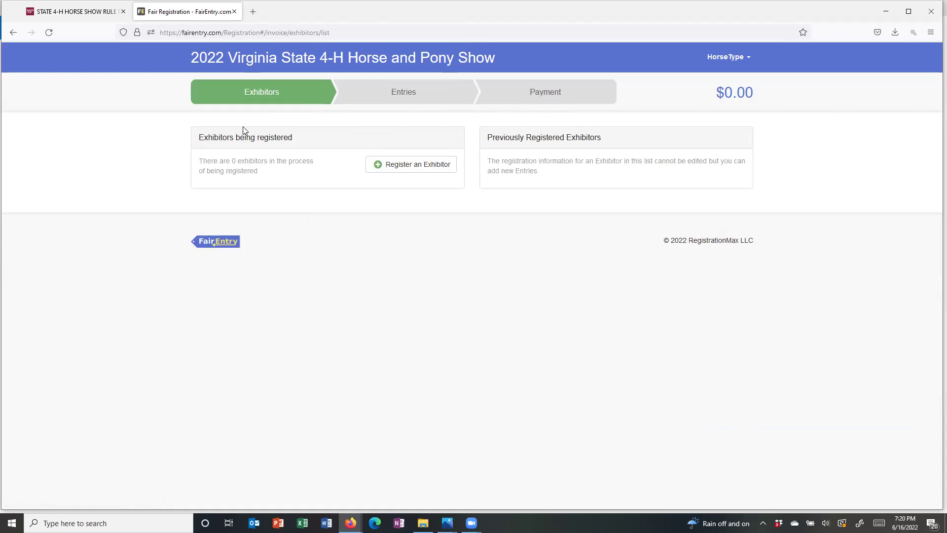
- Register the first existing person as an individual exhibitor
{"action": "left_click", "coordinate": [418, 171]}
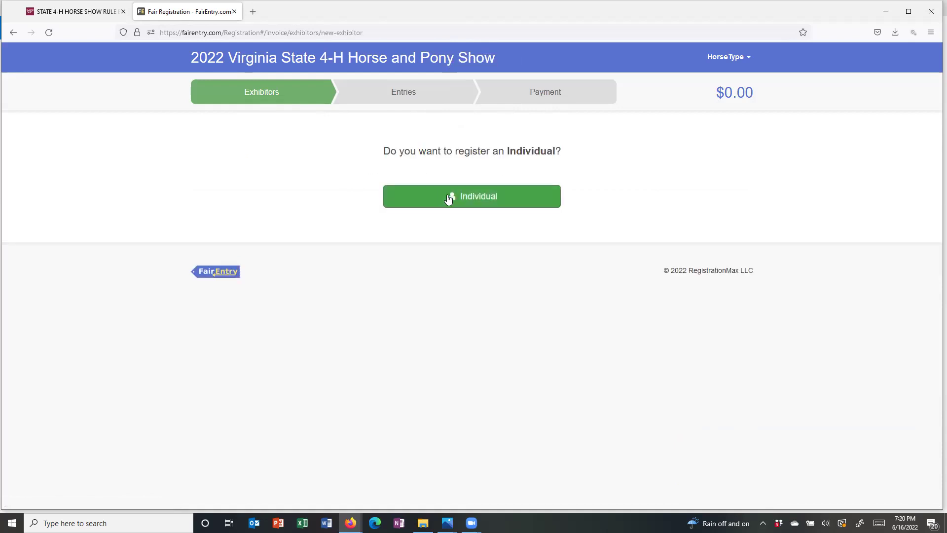
{"action": "left_click", "coordinate": [462, 197]}
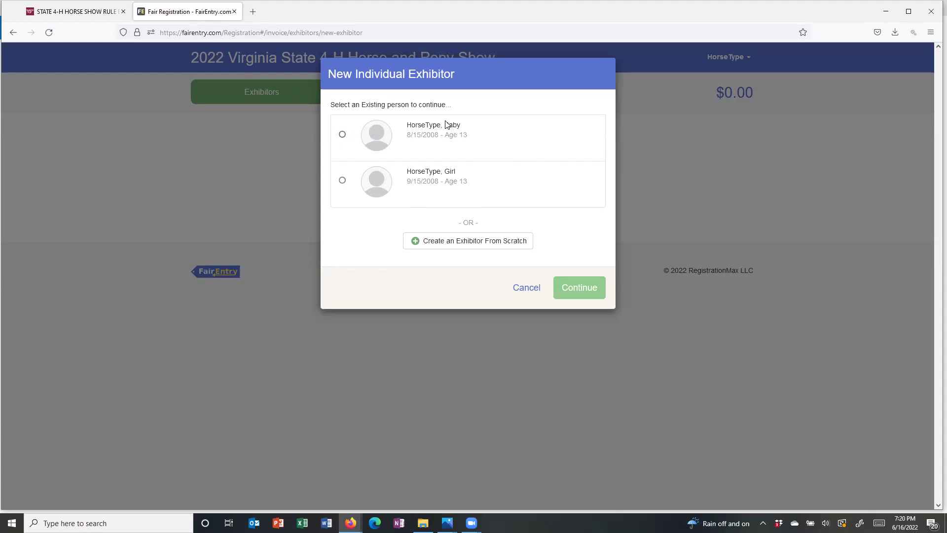
{"action": "left_click", "coordinate": [343, 135]}
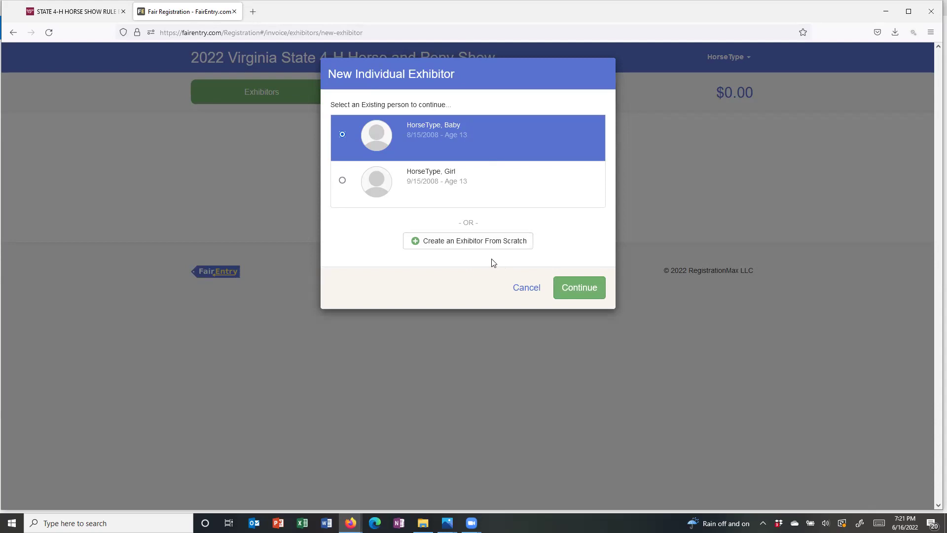
{"action": "left_click", "coordinate": [579, 288]}
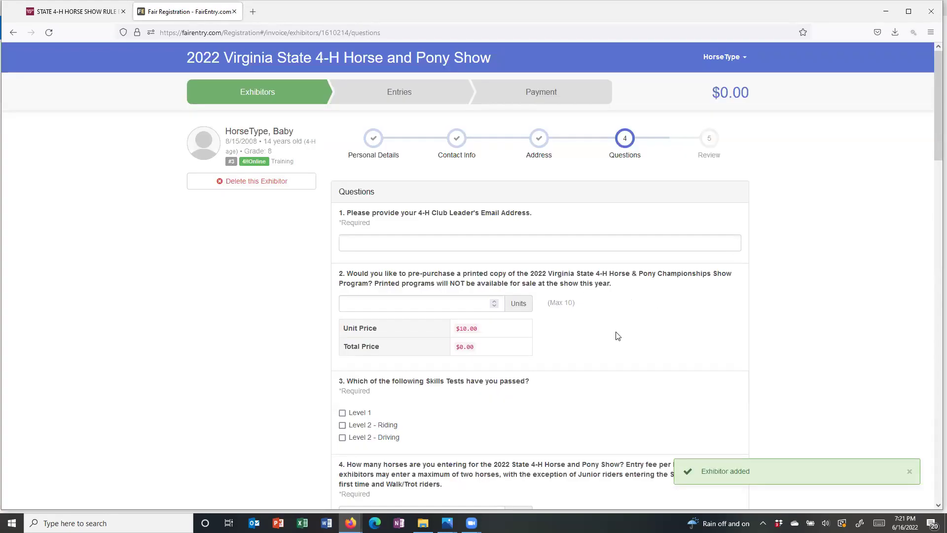
- Enter the club leader's e-mail and order one printed show program ($10)
{"action": "left_click", "coordinate": [389, 242]}
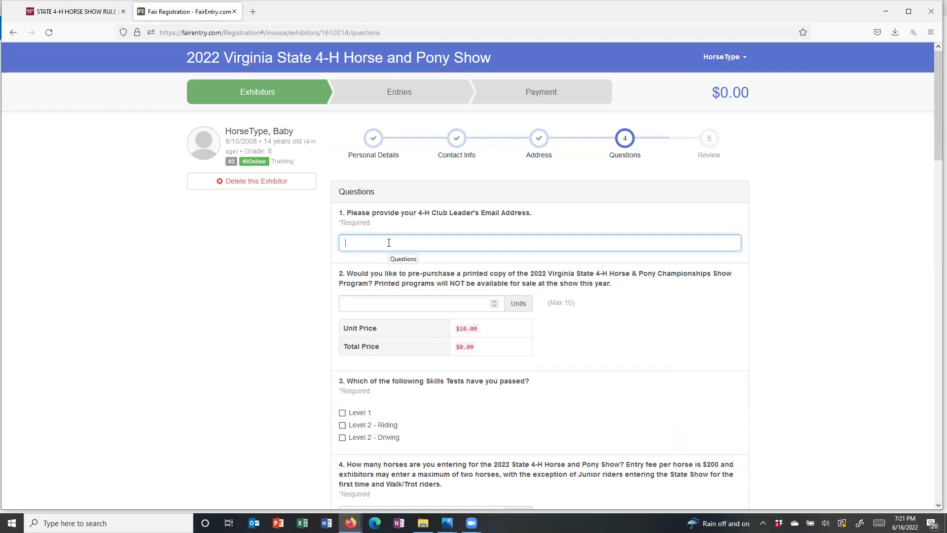
{"action": "left_click", "coordinate": [494, 301]}
{"action": "scroll", "coordinate": [565, 358], "scroll_direction": "down", "scroll_amount": 2}
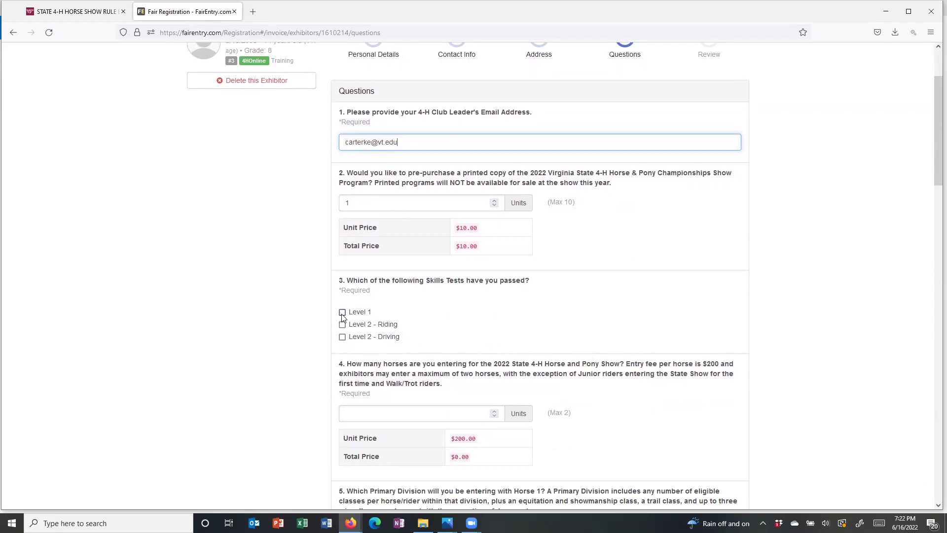
- Mark Level 1 and Level 2 - Riding skills tests as passed and enter 2 horses ($400)
{"action": "left_click", "coordinate": [343, 315]}
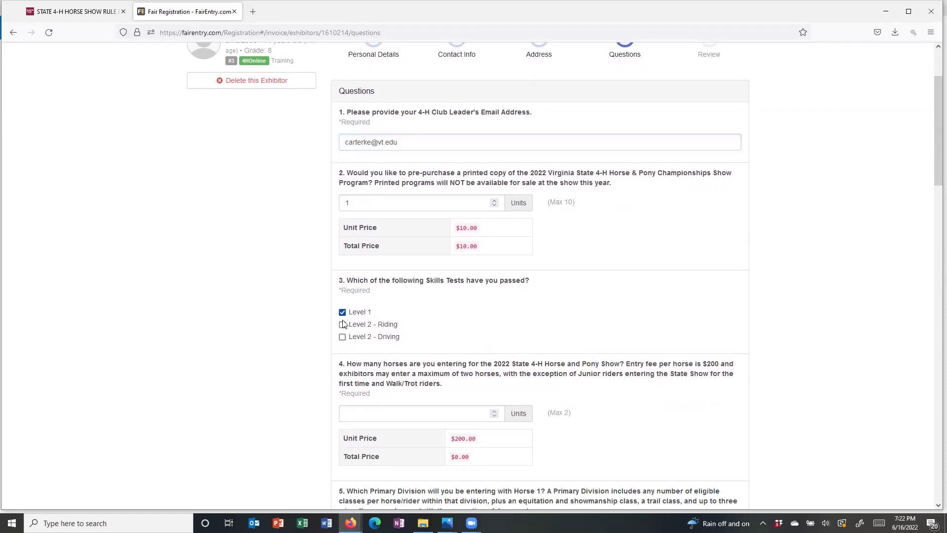
{"action": "left_click", "coordinate": [343, 325]}
{"action": "scroll", "coordinate": [426, 337], "scroll_direction": "down", "scroll_amount": 2}
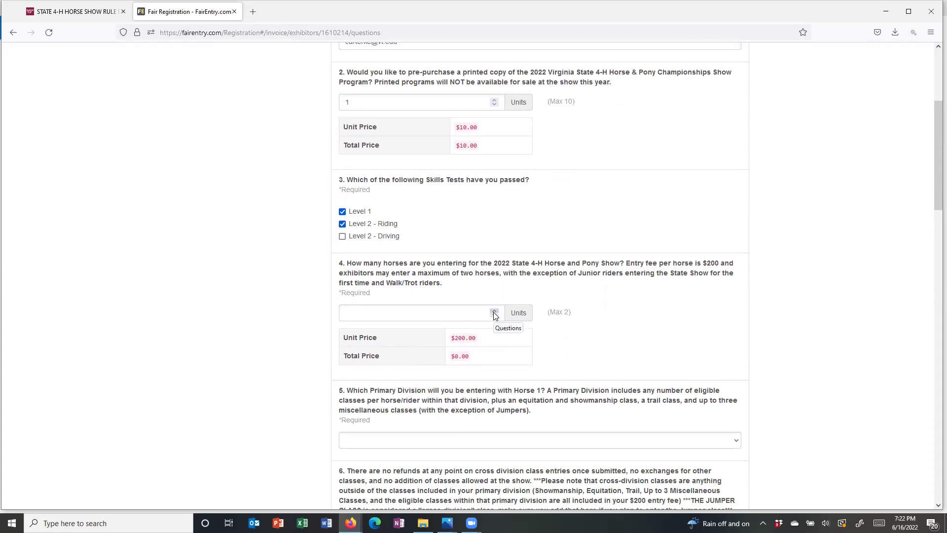
{"action": "left_click", "coordinate": [494, 312]}
{"action": "left_click", "coordinate": [494, 313]}
{"action": "scroll", "coordinate": [513, 356], "scroll_direction": "down", "scroll_amount": 1}
{"action": "scroll", "coordinate": [512, 356], "scroll_direction": "down", "scroll_amount": 1}
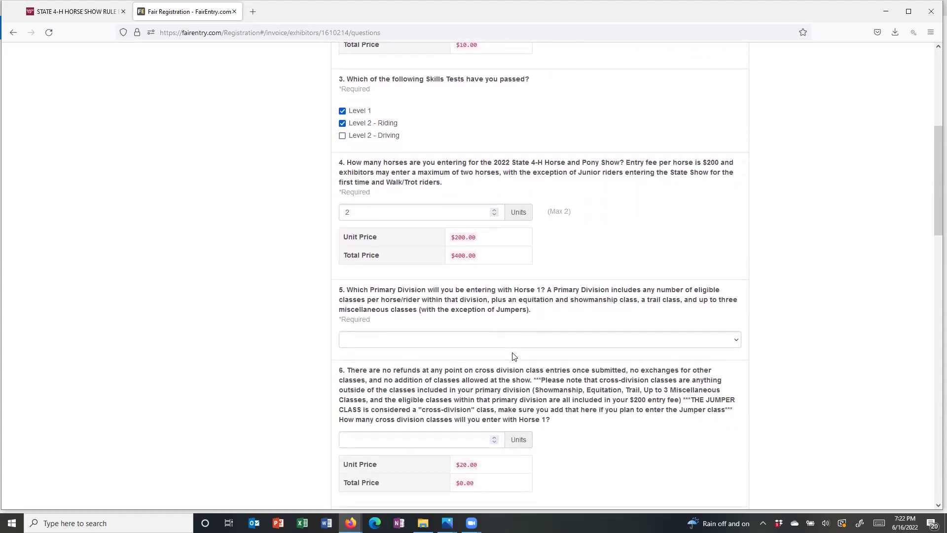
- Make Hunter Over Fences Horse 1's primary division, replacing an initial Miniatures pick
{"action": "left_click", "coordinate": [736, 341]}
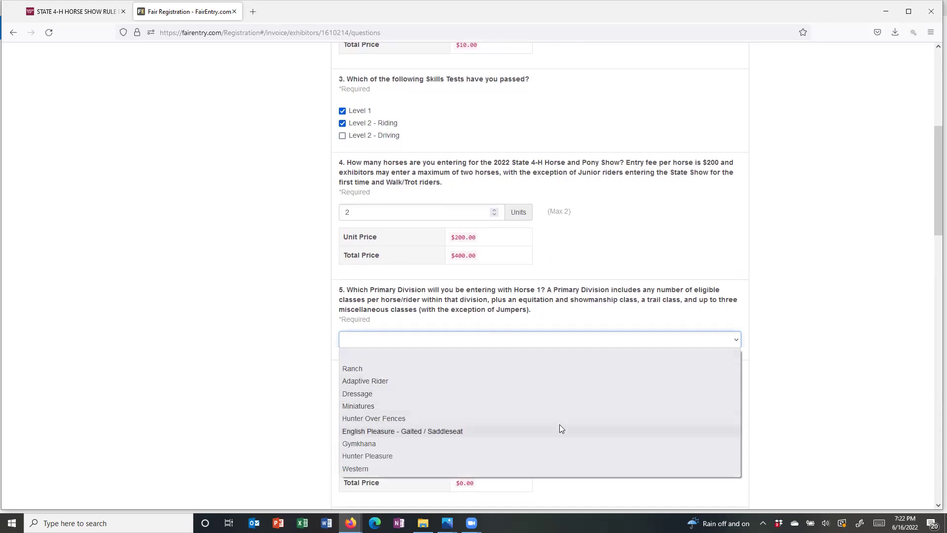
{"action": "left_click", "coordinate": [523, 412]}
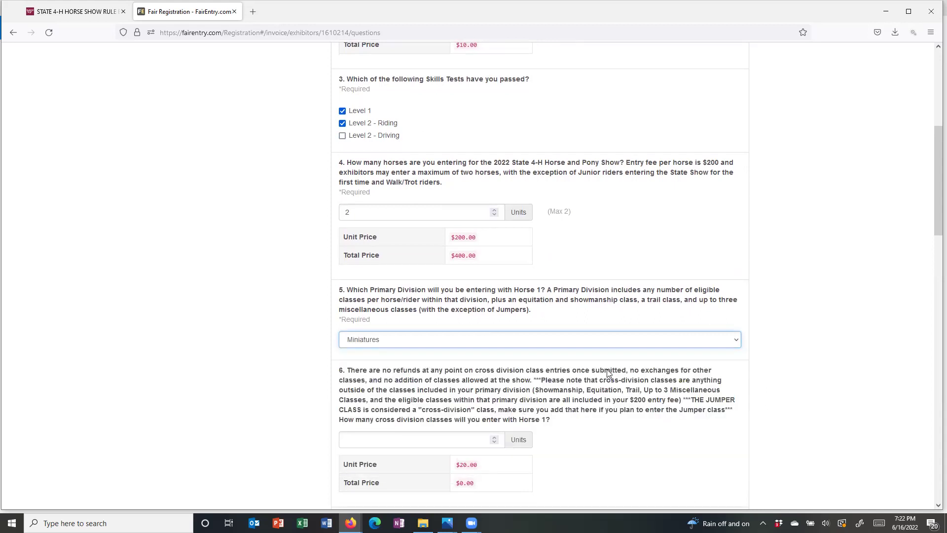
{"action": "left_click", "coordinate": [733, 344]}
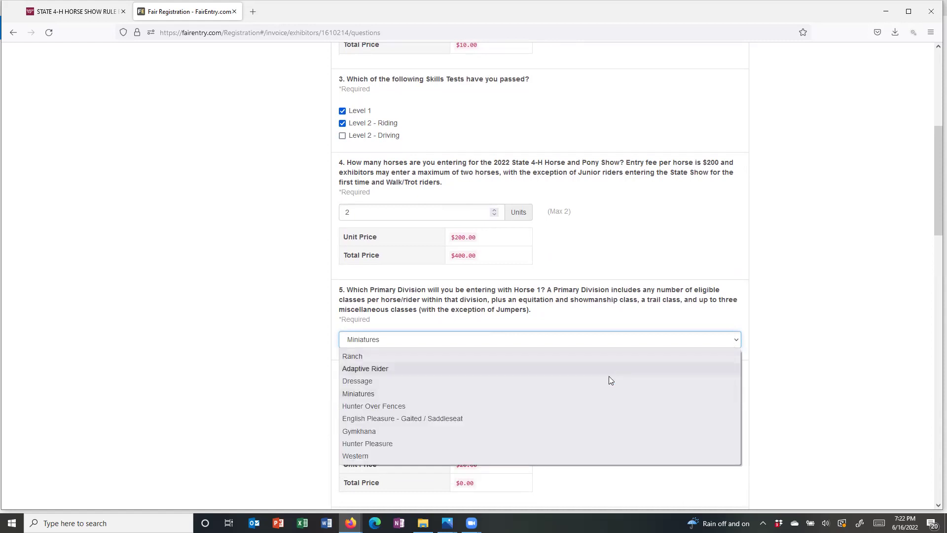
{"action": "left_click", "coordinate": [520, 408]}
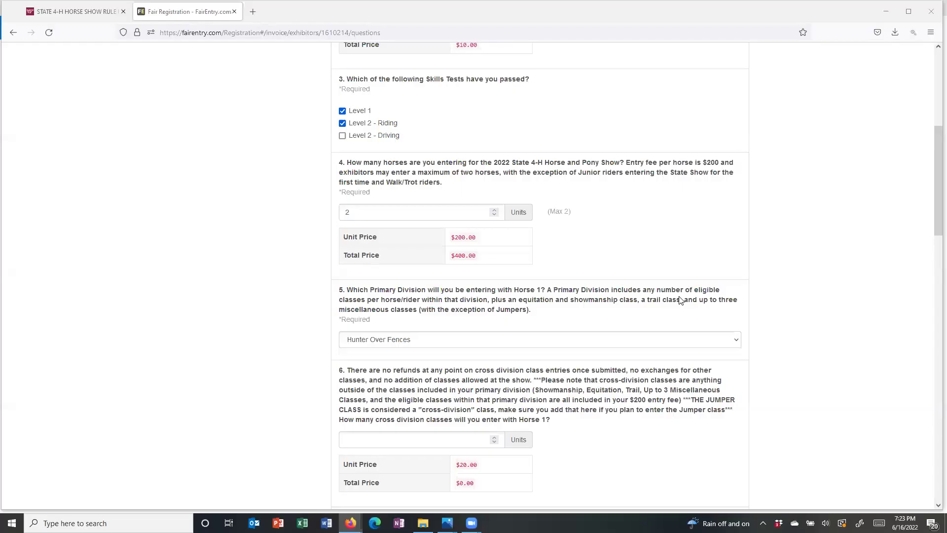
{"action": "scroll", "coordinate": [670, 312], "scroll_direction": "down", "scroll_amount": 2}
{"action": "scroll", "coordinate": [670, 313], "scroll_direction": "down", "scroll_amount": 2}
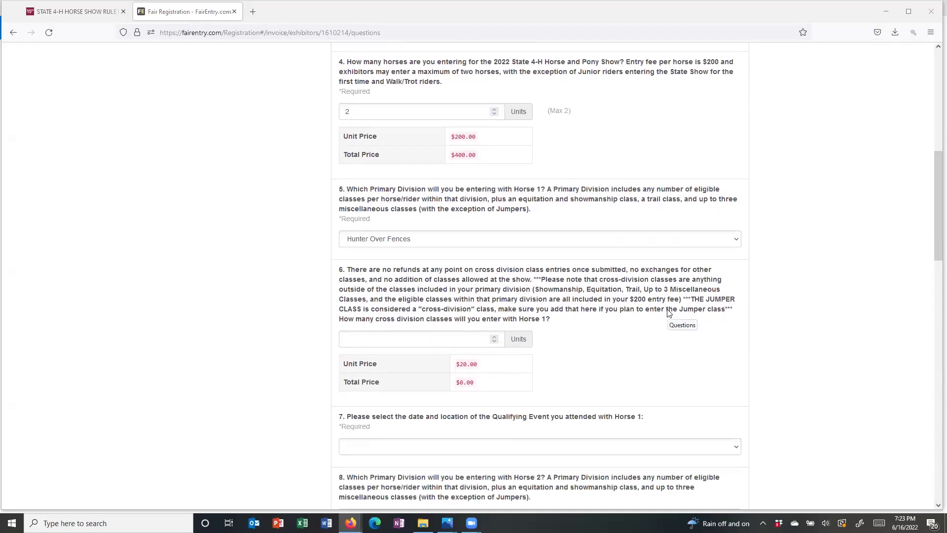
{"action": "scroll", "coordinate": [670, 312], "scroll_direction": "down", "scroll_amount": 2}
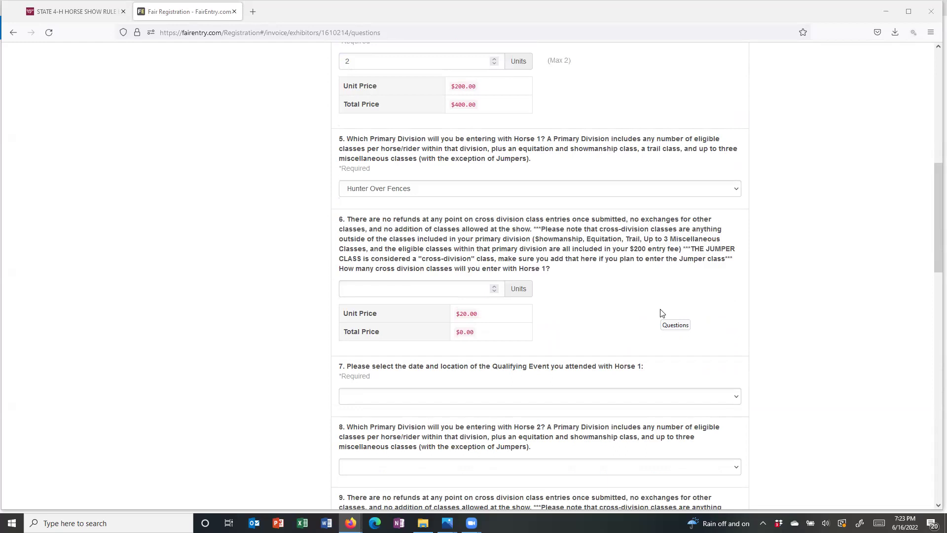
- Give Horse 1 one cross-division class ($20) and the May 21, 2022 Frederick County qualifier
{"action": "left_click", "coordinate": [494, 287]}
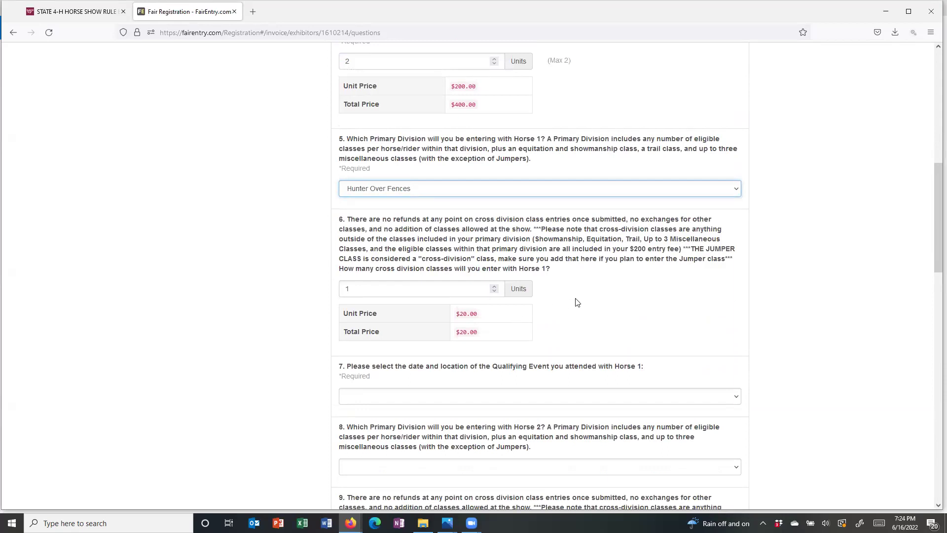
{"action": "scroll", "coordinate": [577, 303], "scroll_direction": "down", "scroll_amount": 2}
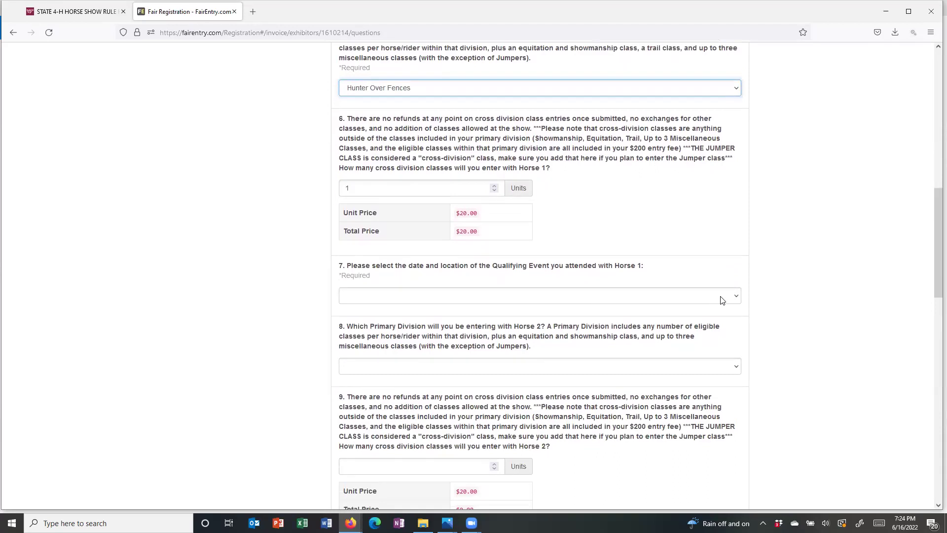
{"action": "left_click", "coordinate": [732, 297]}
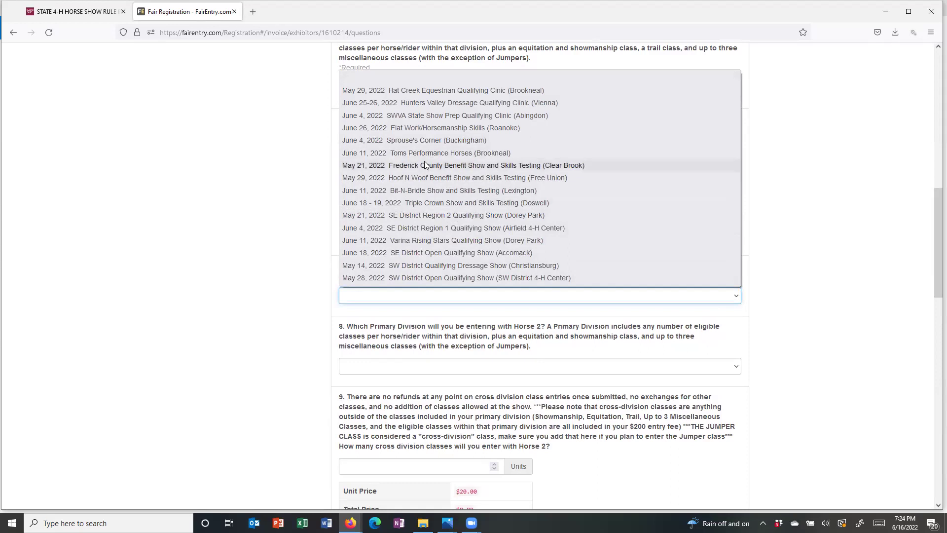
{"action": "left_click", "coordinate": [424, 166]}
{"action": "scroll", "coordinate": [687, 288], "scroll_direction": "down", "scroll_amount": 1}
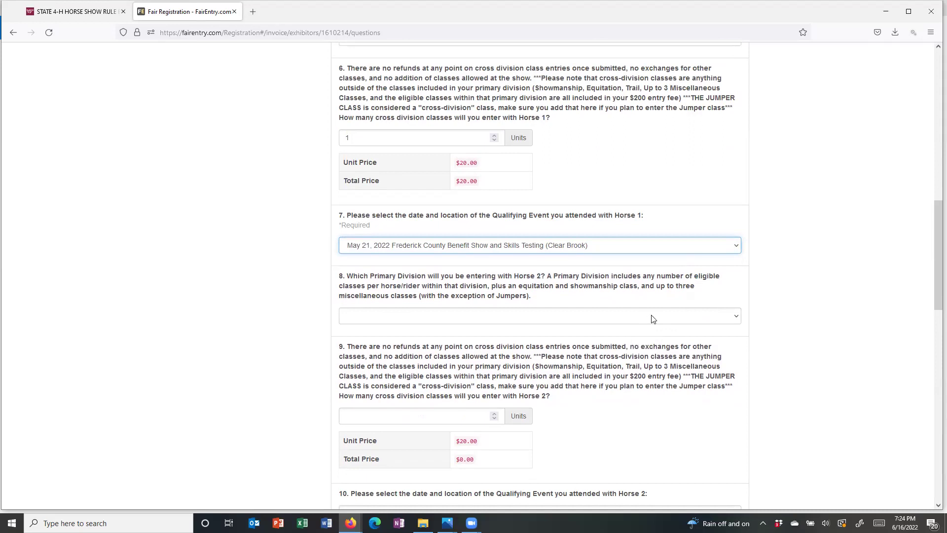
{"action": "left_click", "coordinate": [731, 318]}
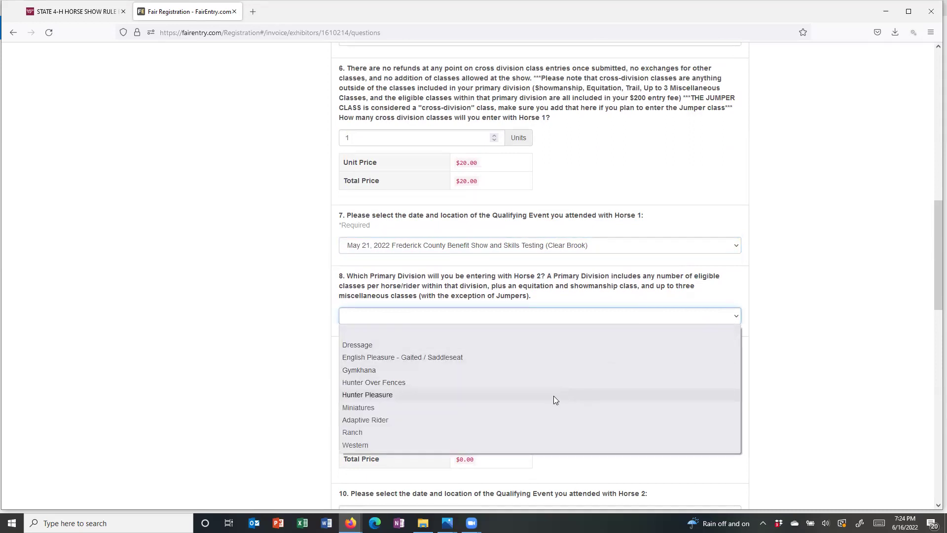
- Give Horse 2 the Hunter Pleasure division and one cross-division class
{"action": "left_click", "coordinate": [554, 396]}
{"action": "scroll", "coordinate": [553, 400], "scroll_direction": "down", "scroll_amount": 1}
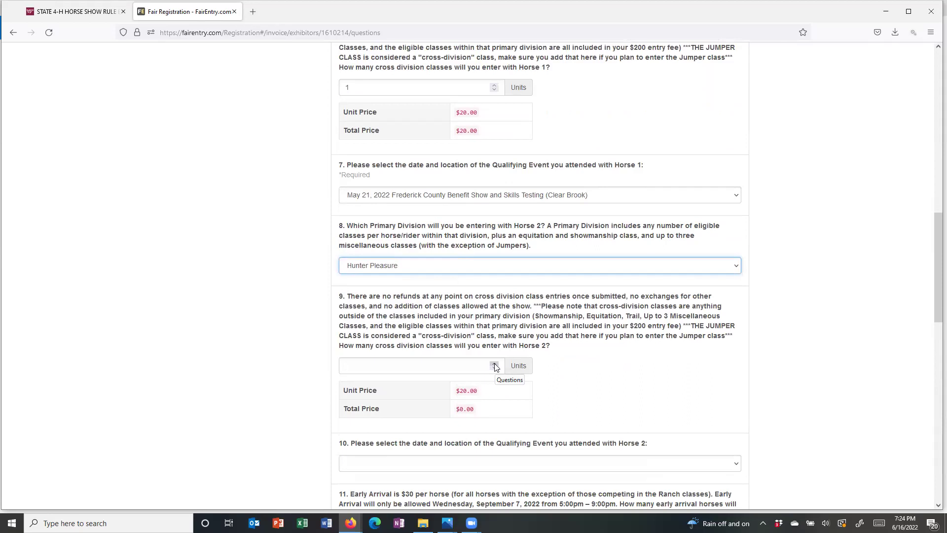
{"action": "left_click", "coordinate": [493, 364]}
{"action": "scroll", "coordinate": [636, 385], "scroll_direction": "down", "scroll_amount": 3}
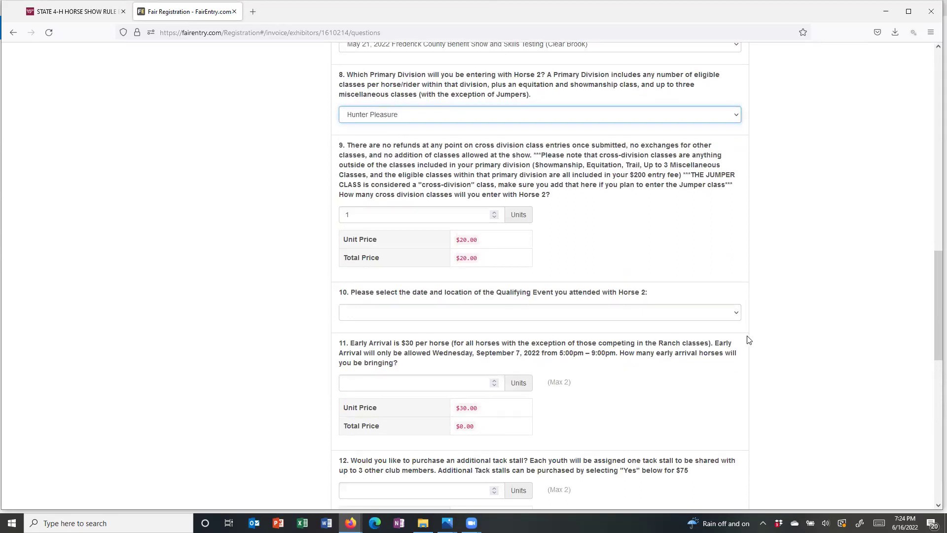
- Choose the Frederick County Benefit Show as Horse 2's qualifier and enter one early-arrival horse
{"action": "left_click", "coordinate": [734, 314]}
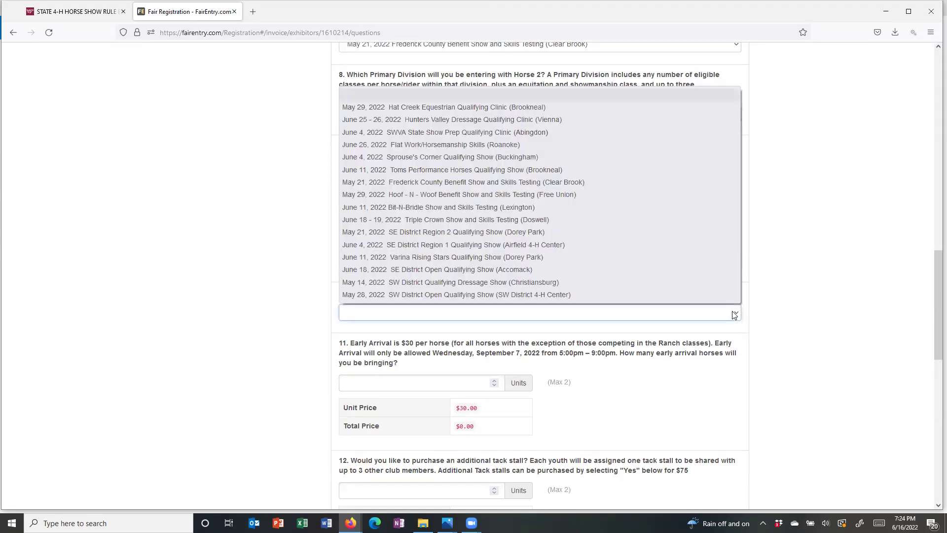
{"action": "left_click", "coordinate": [513, 183]}
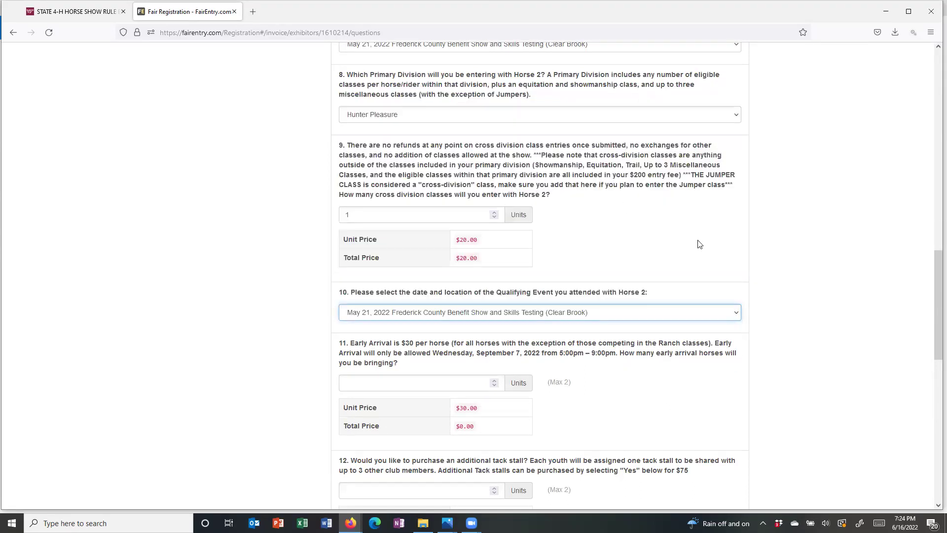
{"action": "scroll", "coordinate": [681, 290], "scroll_direction": "down", "scroll_amount": 1}
{"action": "scroll", "coordinate": [681, 291], "scroll_direction": "down", "scroll_amount": 3}
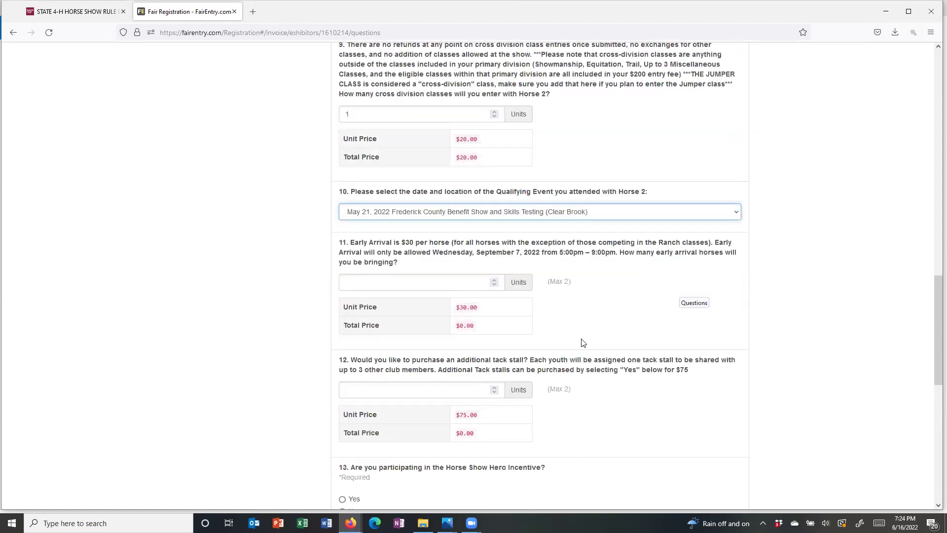
{"action": "left_click", "coordinate": [495, 279]}
- Raise early-arrival horses to 2 and order 1 additional tack stall ($75)
{"action": "left_click", "coordinate": [494, 279]}
{"action": "scroll", "coordinate": [671, 321], "scroll_direction": "down", "scroll_amount": 2}
{"action": "scroll", "coordinate": [671, 322], "scroll_direction": "down", "scroll_amount": 2}
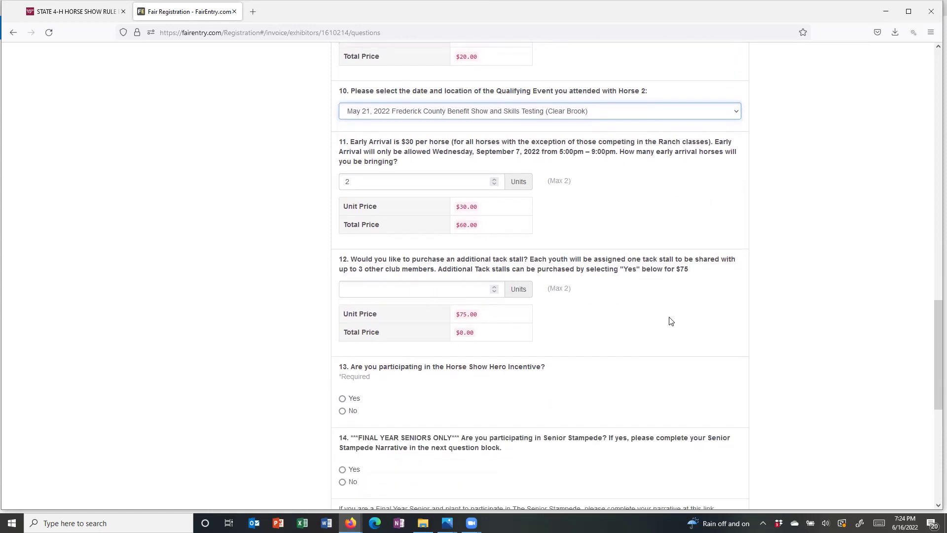
{"action": "left_click", "coordinate": [494, 287]}
- Answer No to the Horse Show Hero Incentive question
{"action": "scroll", "coordinate": [604, 325], "scroll_direction": "down", "scroll_amount": 2}
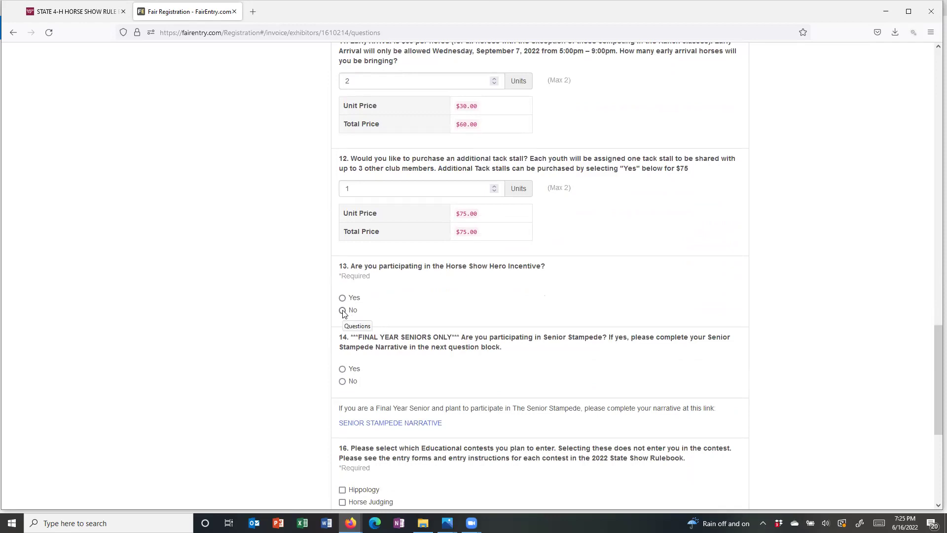
{"action": "left_click", "coordinate": [343, 310]}
{"action": "scroll", "coordinate": [526, 306], "scroll_direction": "down", "scroll_amount": 2}
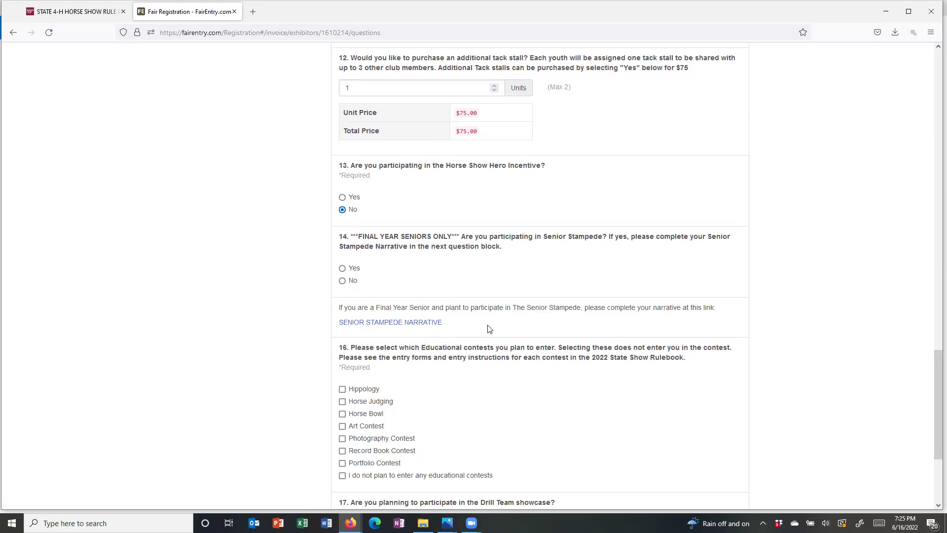
{"action": "scroll", "coordinate": [487, 328], "scroll_direction": "down", "scroll_amount": 2}
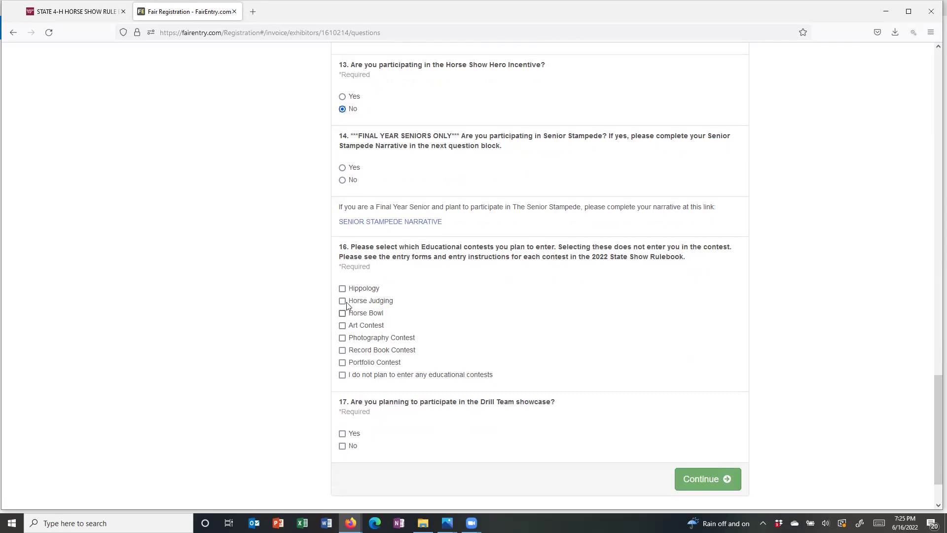
- Enter Hippology and Horse Judging, answer No to the Drill Team showcase, and save the questions
{"action": "left_click", "coordinate": [343, 289]}
{"action": "left_click", "coordinate": [342, 302]}
{"action": "scroll", "coordinate": [620, 317], "scroll_direction": "down", "scroll_amount": 3}
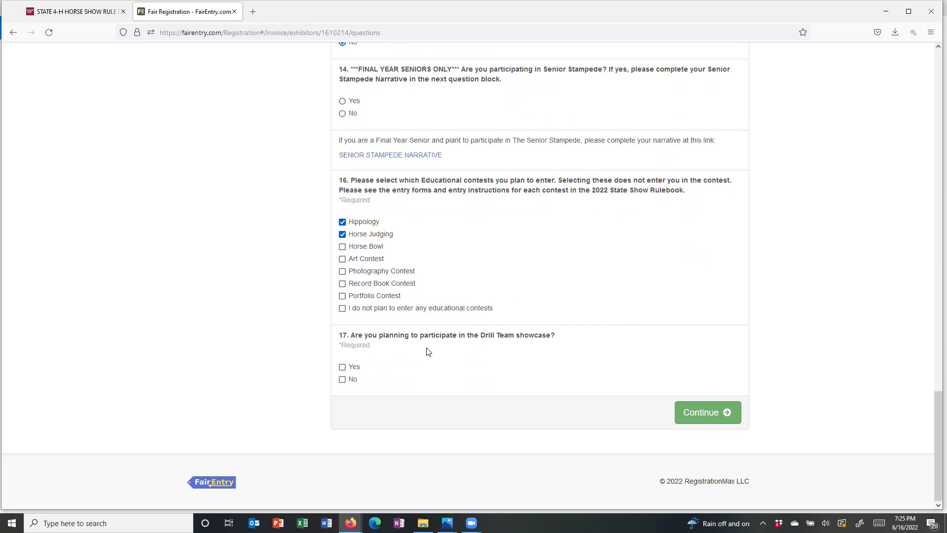
{"action": "left_click", "coordinate": [695, 420]}
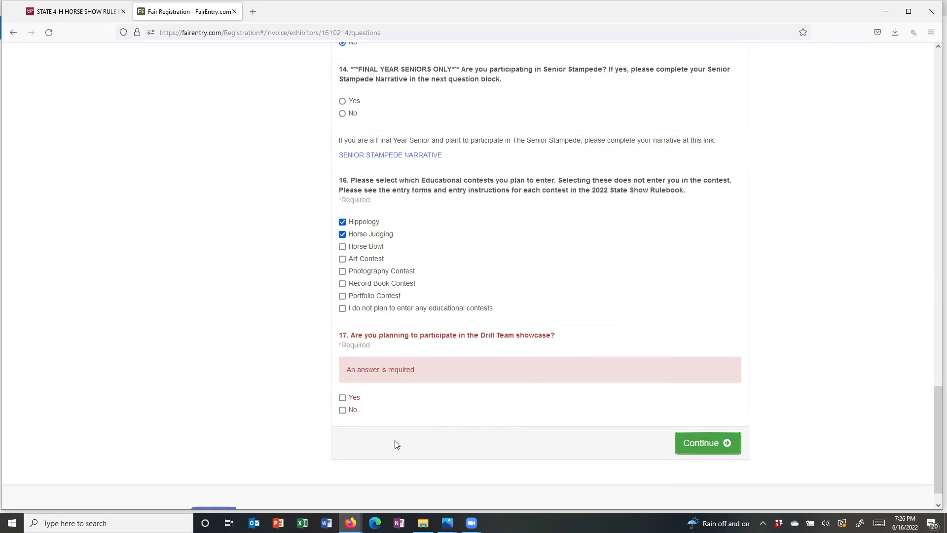
{"action": "left_click", "coordinate": [343, 412]}
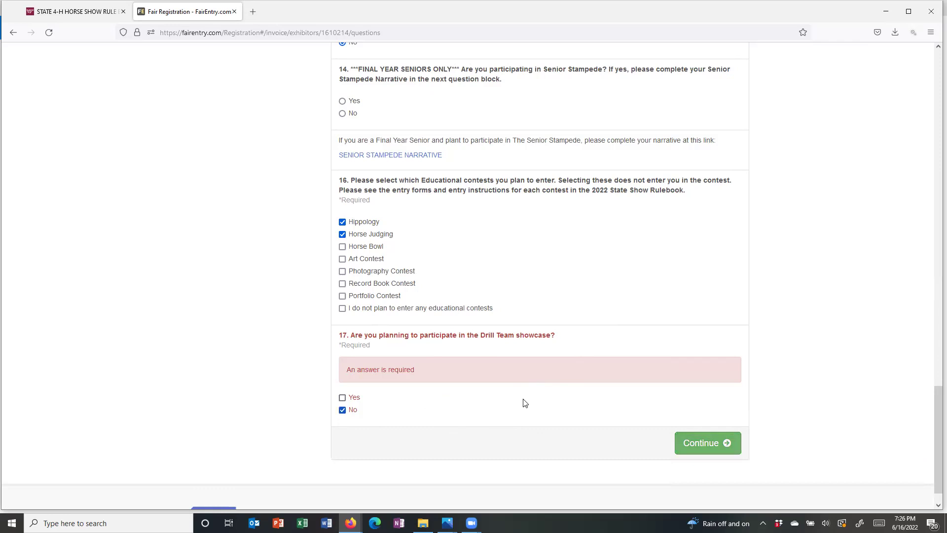
{"action": "left_click", "coordinate": [697, 449]}
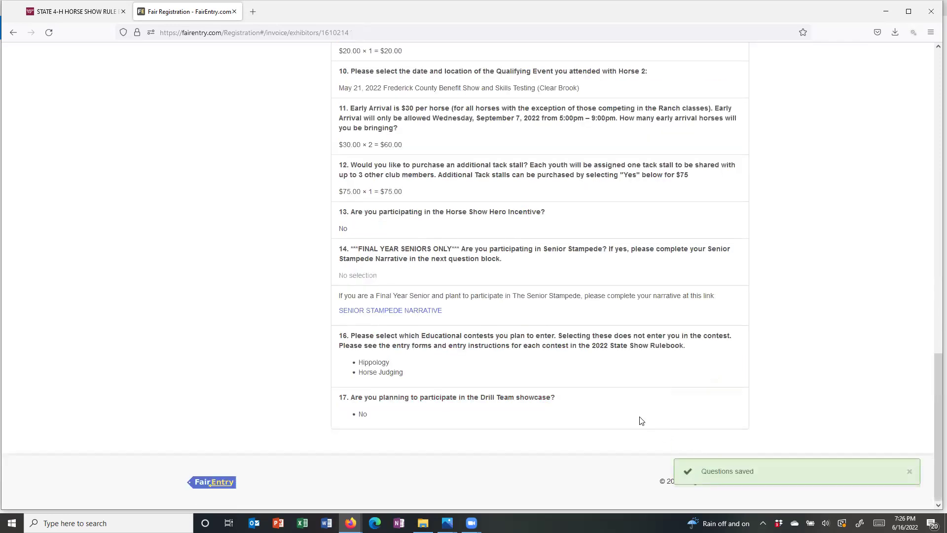
{"action": "scroll", "coordinate": [639, 417], "scroll_direction": "up", "scroll_amount": 5}
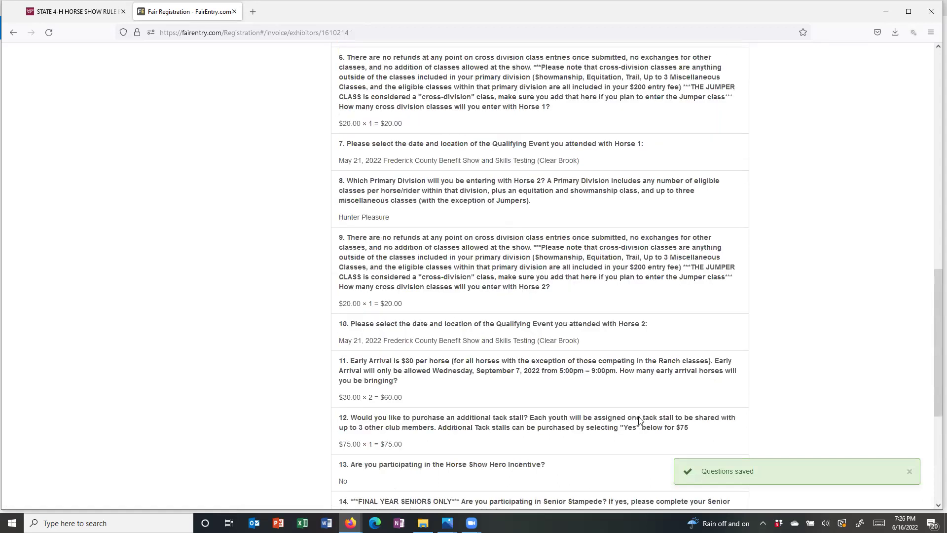
{"action": "scroll", "coordinate": [639, 416], "scroll_direction": "up", "scroll_amount": 4}
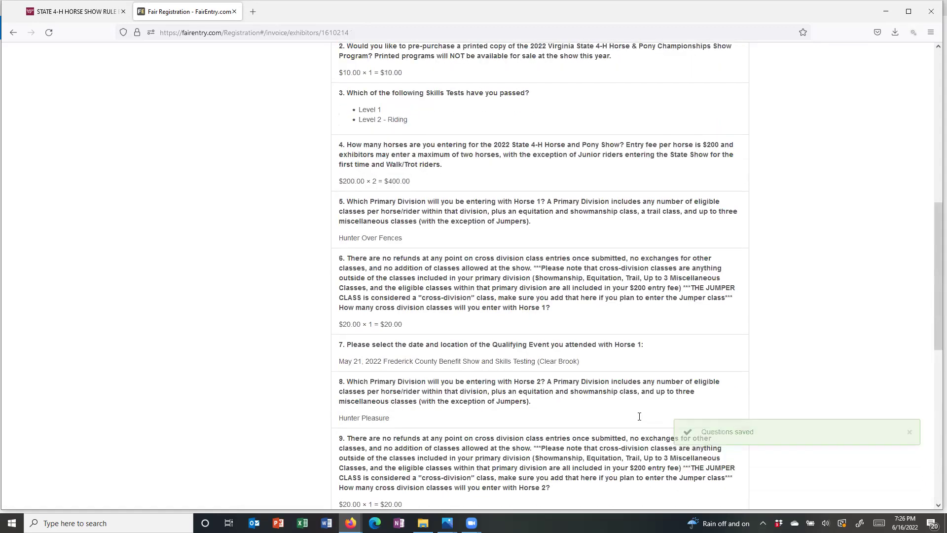
{"action": "scroll", "coordinate": [641, 421], "scroll_direction": "up", "scroll_amount": 8}
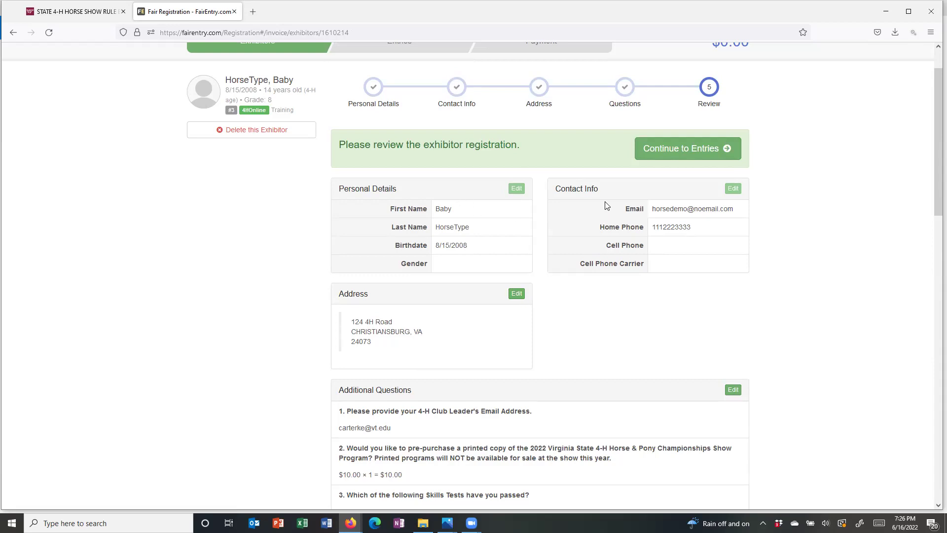
{"action": "scroll", "coordinate": [607, 206], "scroll_direction": "down", "scroll_amount": 3}
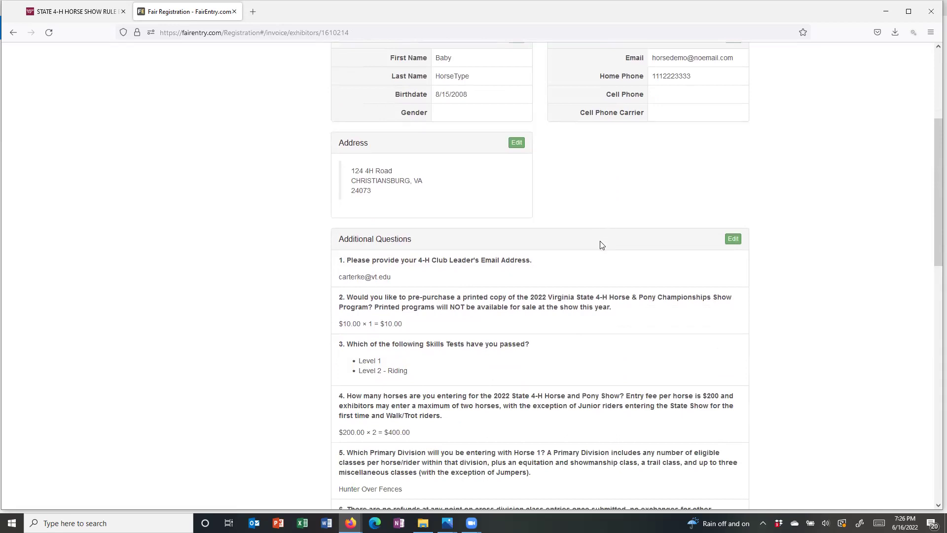
{"action": "scroll", "coordinate": [601, 245], "scroll_direction": "down", "scroll_amount": 3}
{"action": "scroll", "coordinate": [600, 244], "scroll_direction": "down", "scroll_amount": 1}
{"action": "scroll", "coordinate": [600, 244], "scroll_direction": "down", "scroll_amount": 3}
{"action": "scroll", "coordinate": [600, 244], "scroll_direction": "up", "scroll_amount": 5}
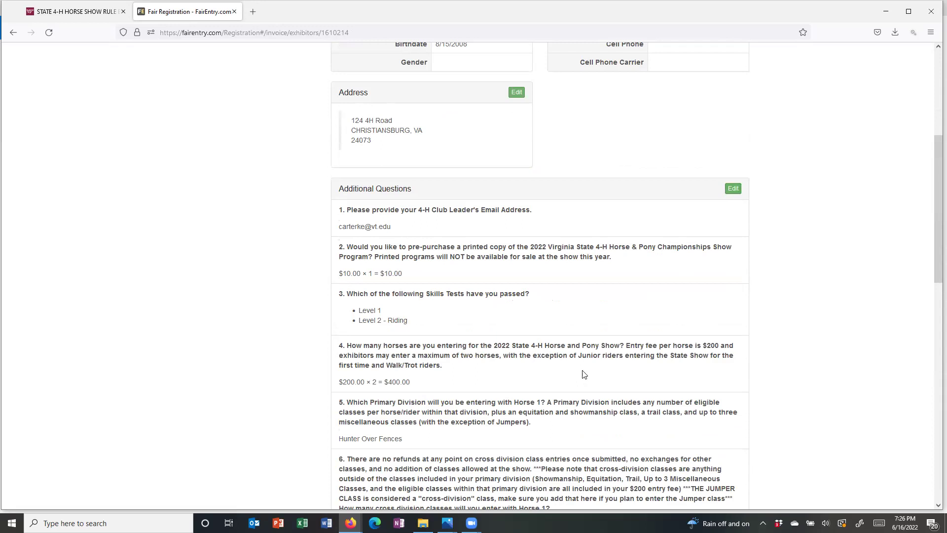
{"action": "scroll", "coordinate": [584, 373], "scroll_direction": "down", "scroll_amount": 5}
{"action": "scroll", "coordinate": [584, 373], "scroll_direction": "down", "scroll_amount": 8}
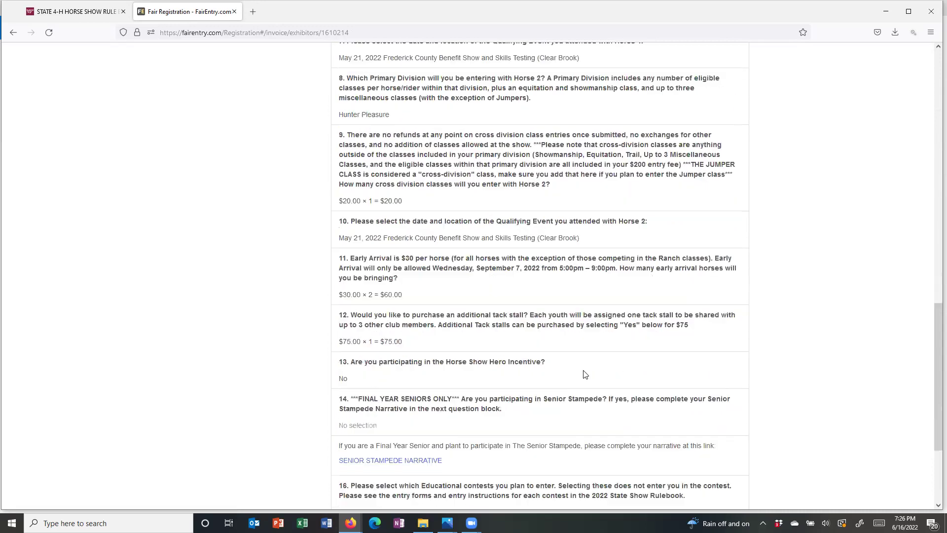
{"action": "scroll", "coordinate": [589, 371], "scroll_direction": "up", "scroll_amount": 10}
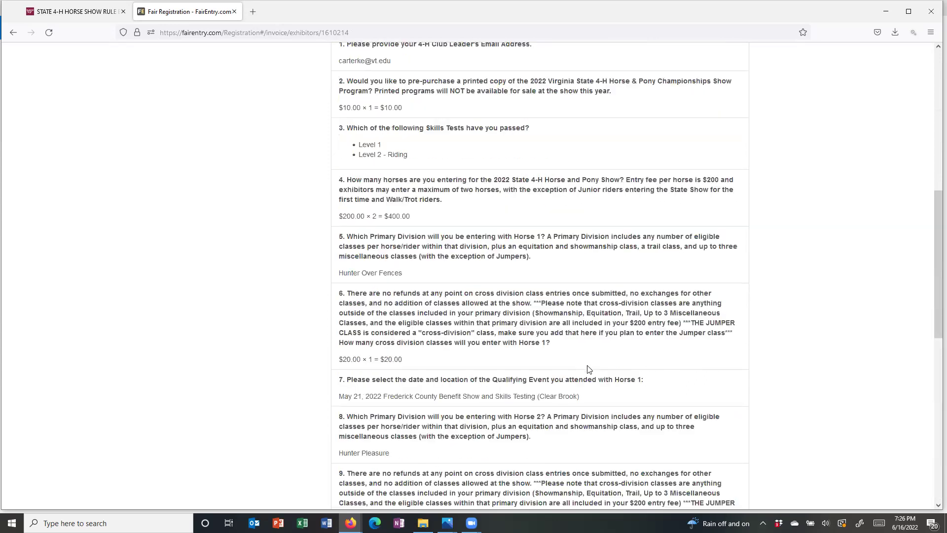
{"action": "scroll", "coordinate": [589, 369], "scroll_direction": "up", "scroll_amount": 6}
{"action": "scroll", "coordinate": [676, 215], "scroll_direction": "up", "scroll_amount": 3}
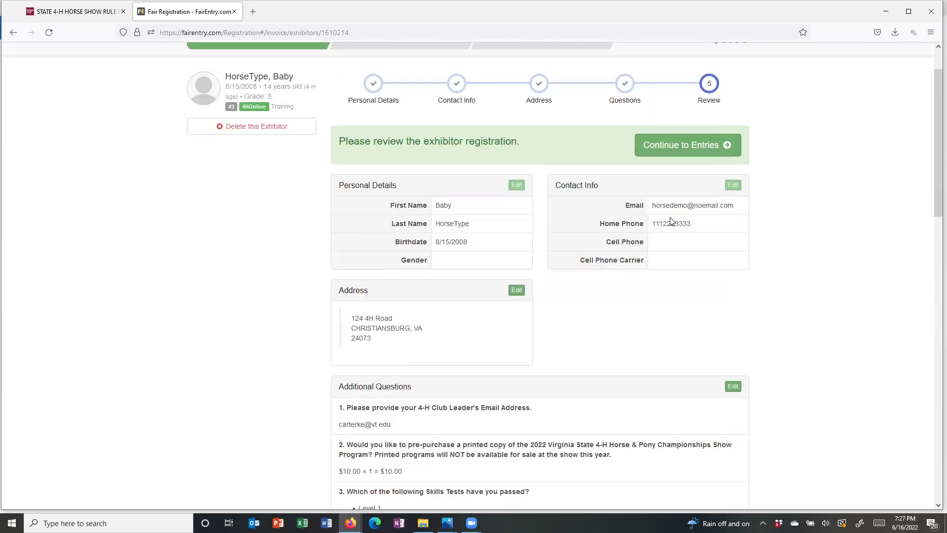
- Save the exhibitor and go to the Entries step, which shows 0 entries and $0.00
{"action": "left_click", "coordinate": [677, 211]}
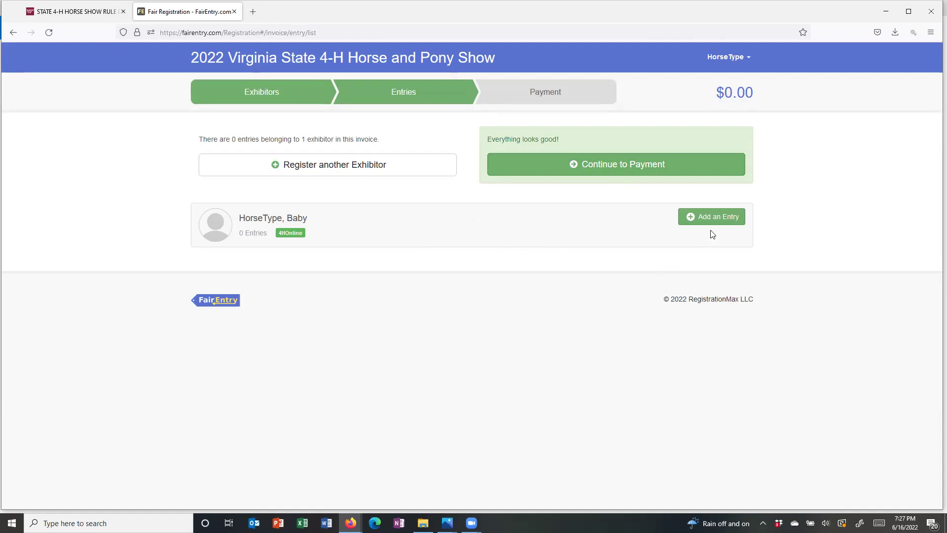
- Start a new entry in A. Equitation, division A:3 Hunter Seat Equitation Over Fences
{"action": "left_click", "coordinate": [718, 220]}
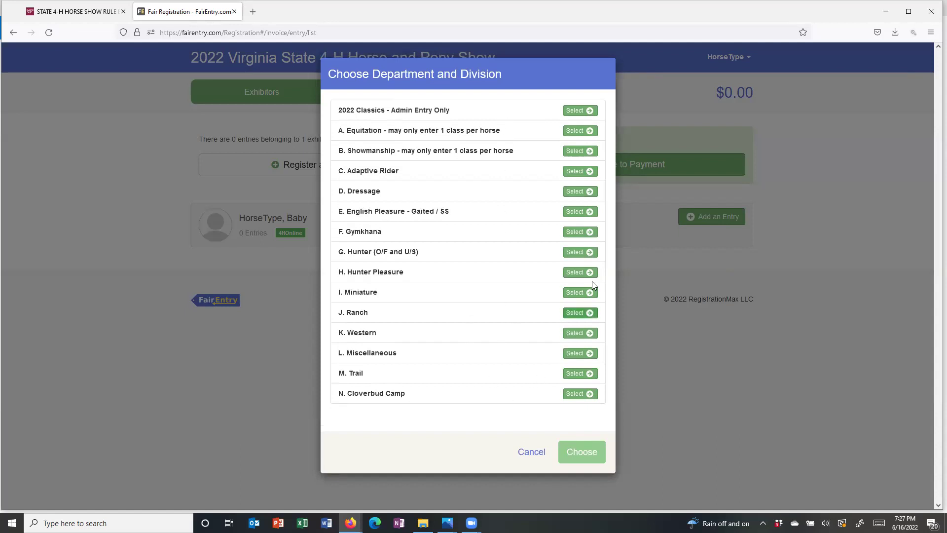
{"action": "left_click", "coordinate": [575, 131]}
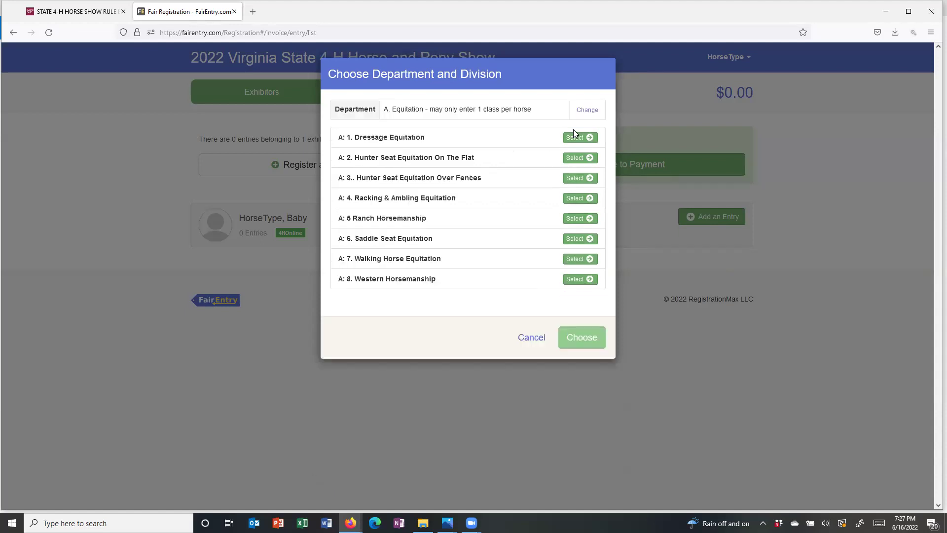
{"action": "left_click", "coordinate": [572, 180]}
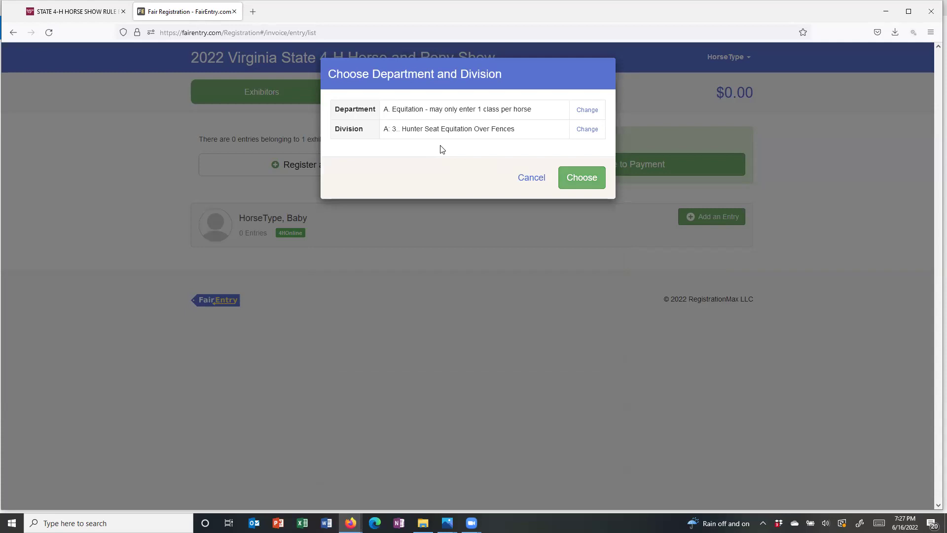
{"action": "left_click", "coordinate": [588, 130]}
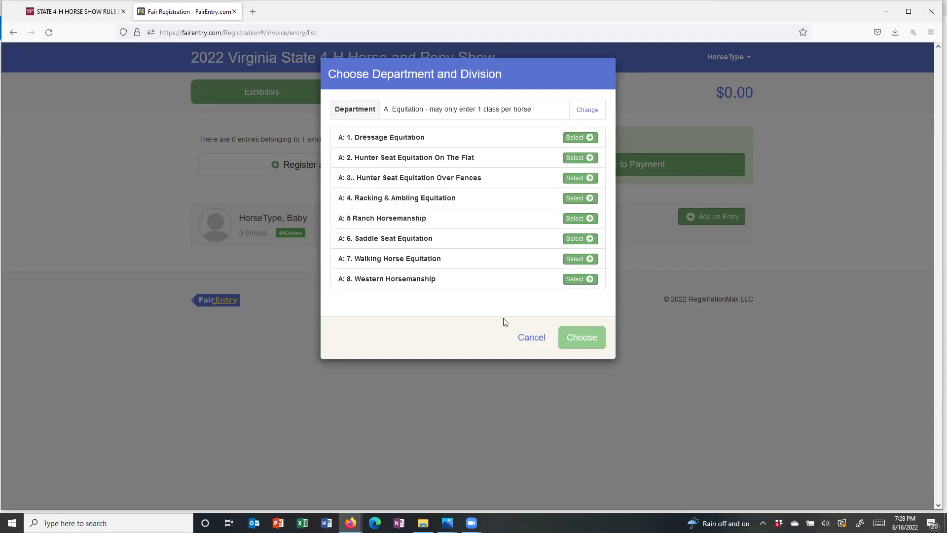
{"action": "left_click", "coordinate": [580, 180]}
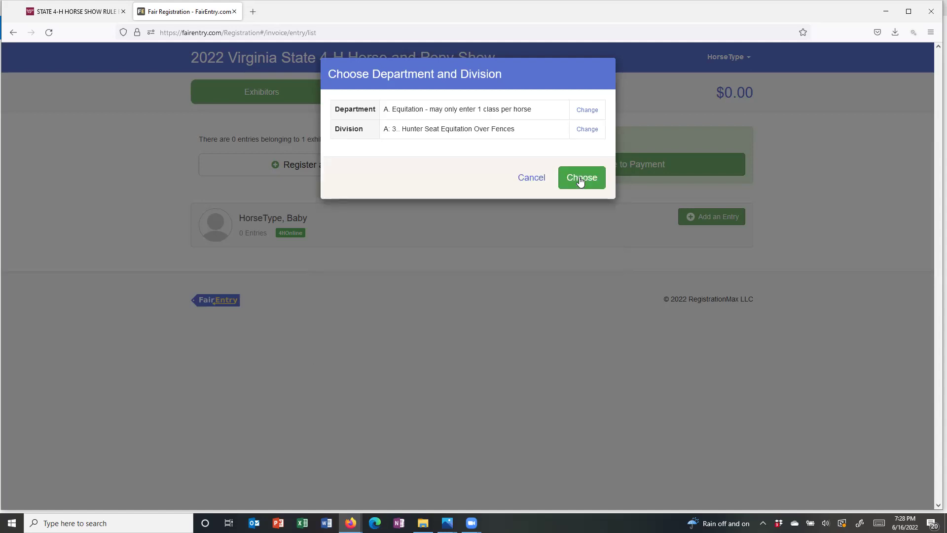
{"action": "left_click", "coordinate": [580, 180]}
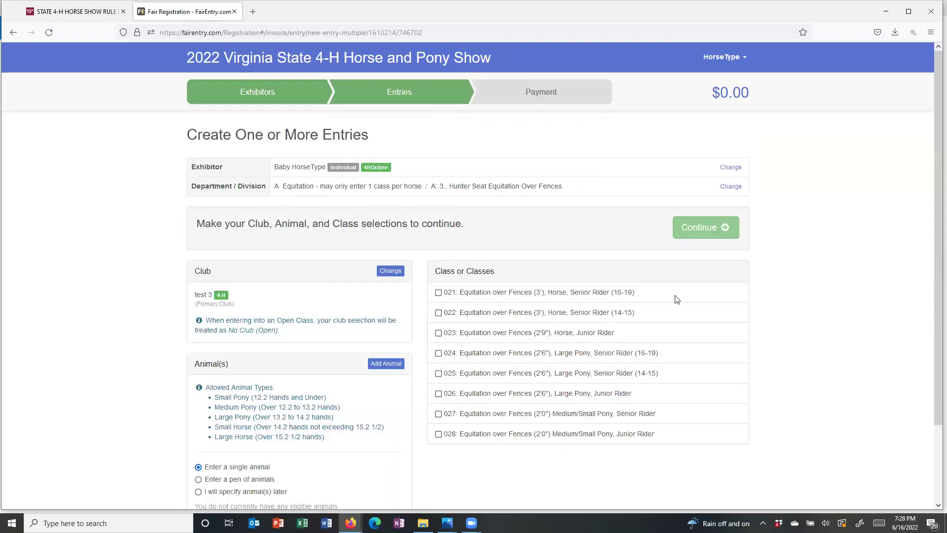
{"action": "scroll", "coordinate": [677, 302], "scroll_direction": "down", "scroll_amount": 2}
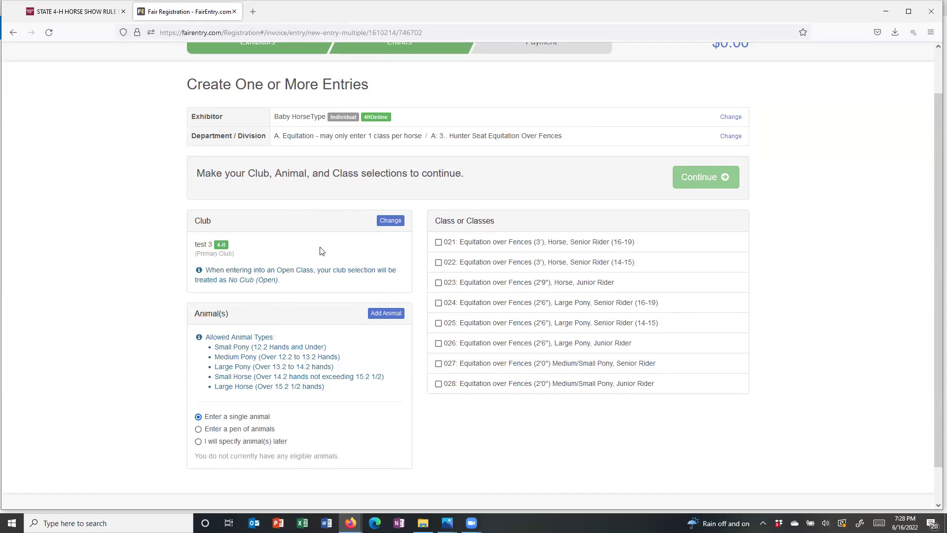
{"action": "left_click", "coordinate": [391, 221]}
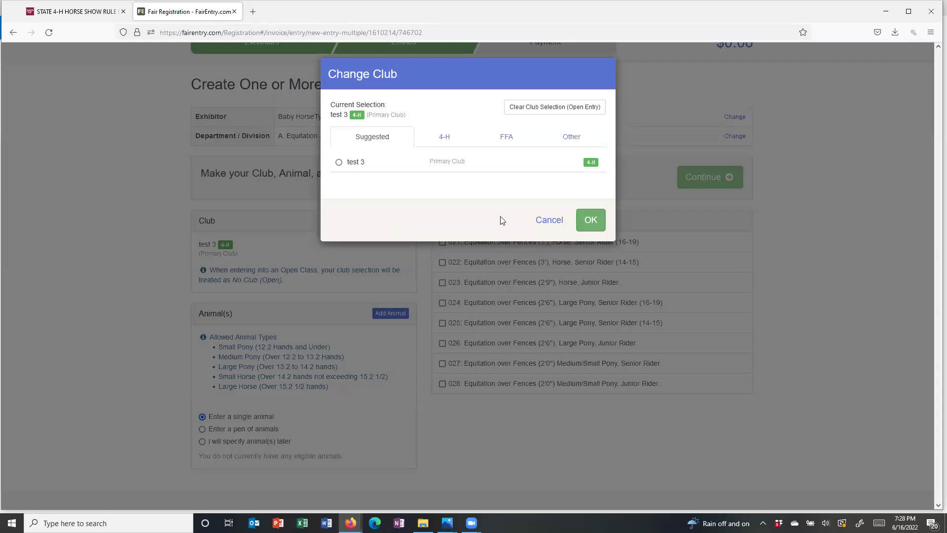
{"action": "left_click", "coordinate": [594, 222]}
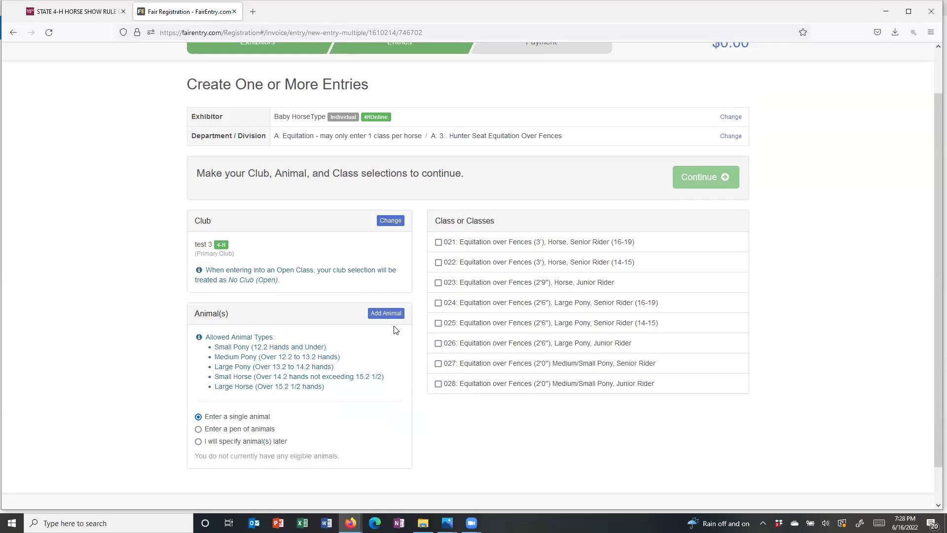
{"action": "scroll", "coordinate": [395, 330], "scroll_direction": "down", "scroll_amount": 1}
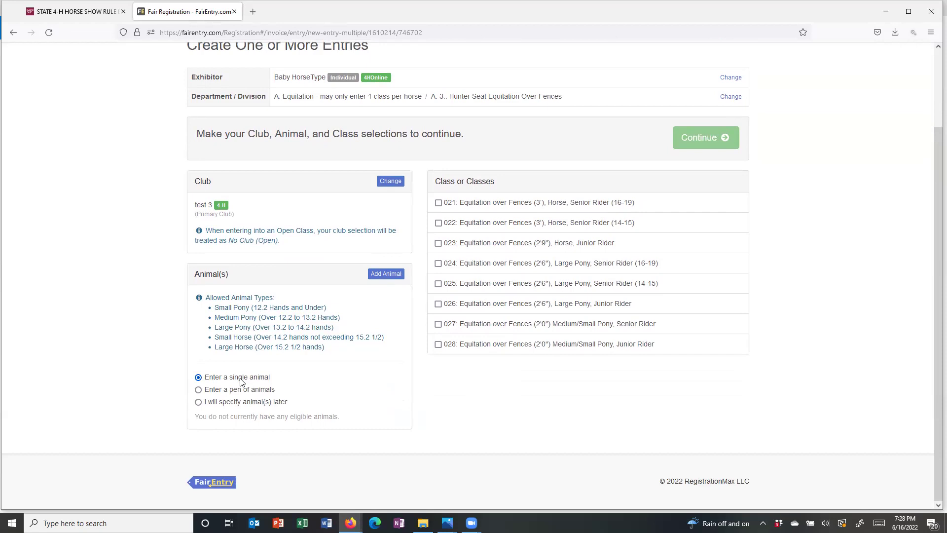
- Select Todays the Day in the 4-H Online animal import and add it to the entry
{"action": "left_click", "coordinate": [386, 276]}
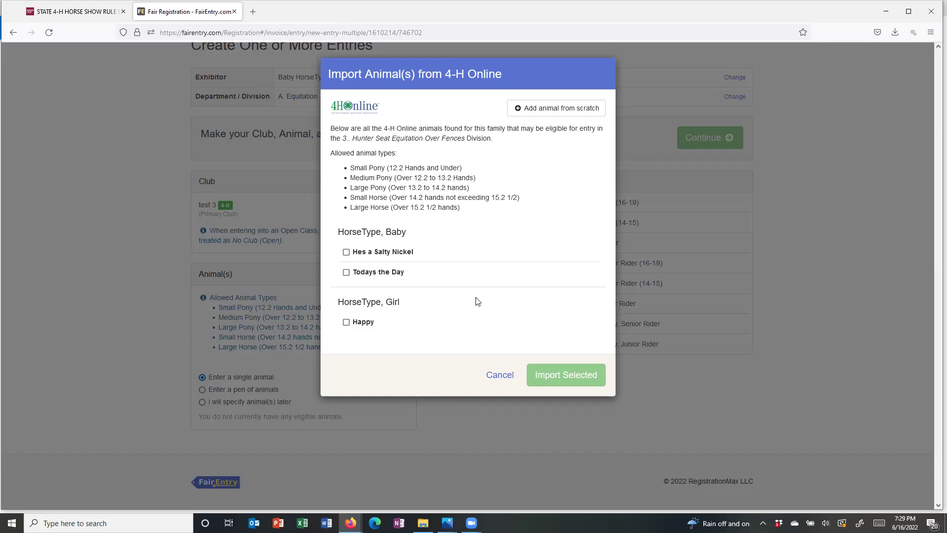
{"action": "left_click", "coordinate": [347, 273]}
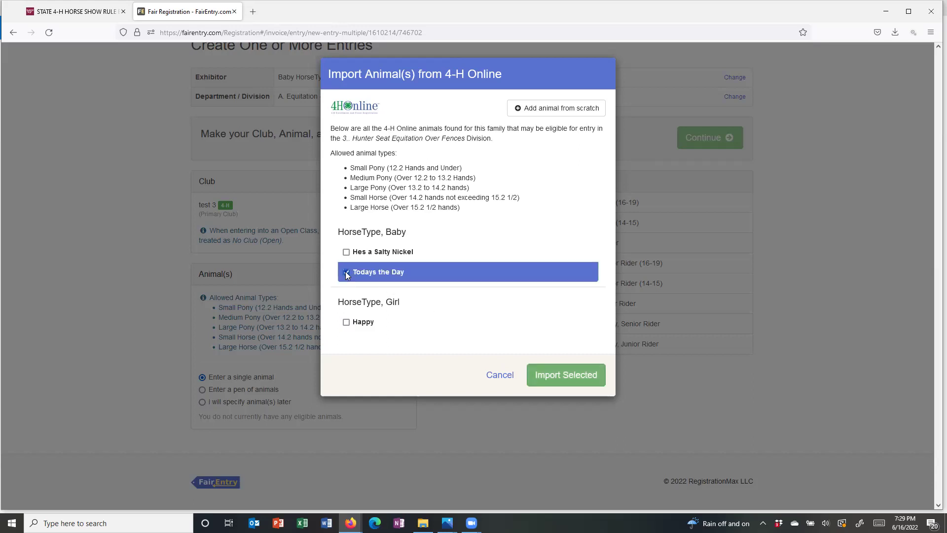
{"action": "left_click", "coordinate": [575, 373]}
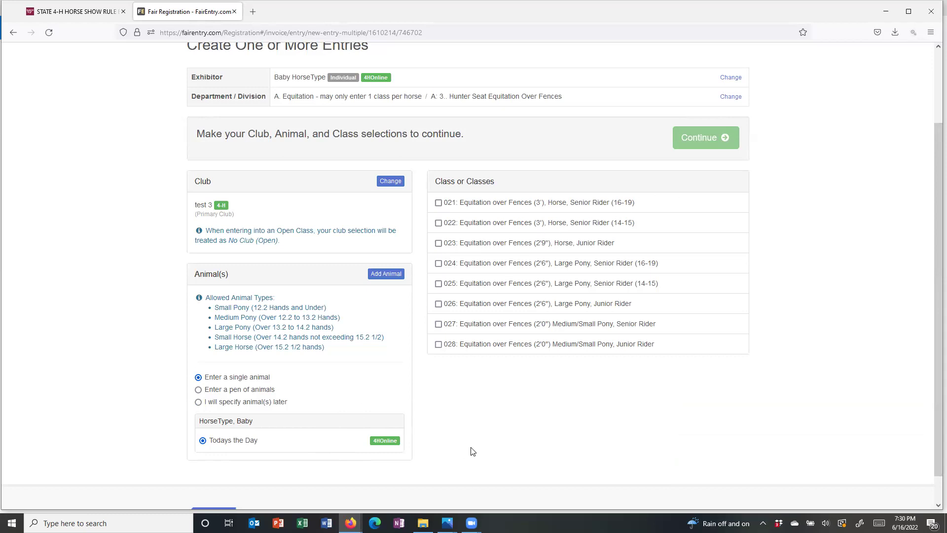
- Create entry #8 for Todays the Day in class 023 Equitation over Fences (2'9")
{"action": "left_click", "coordinate": [438, 243]}
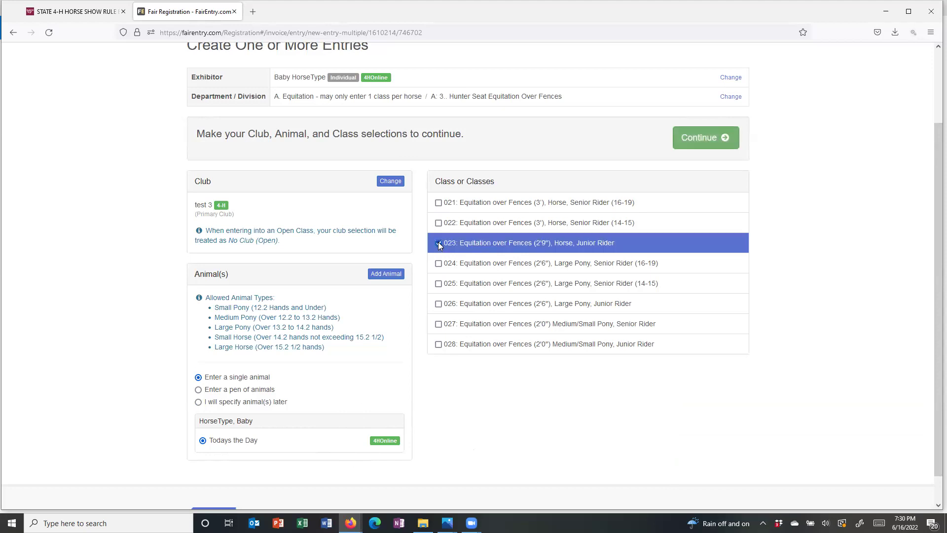
{"action": "left_click", "coordinate": [706, 139]}
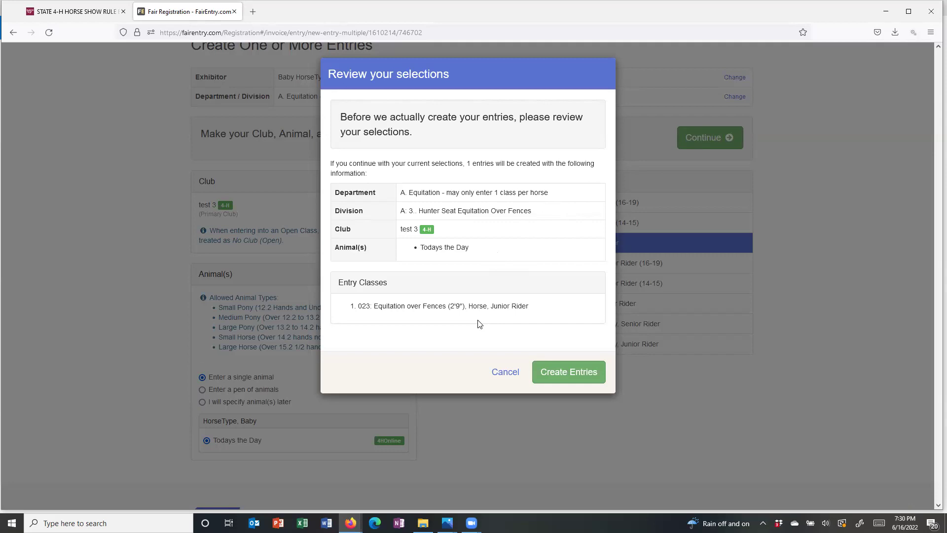
{"action": "left_click", "coordinate": [551, 376]}
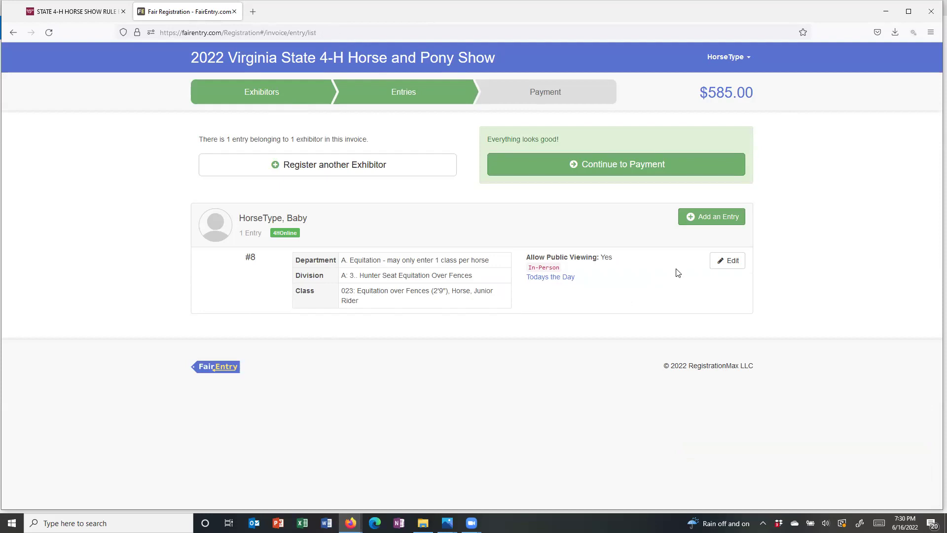
- Start a new entry in B. Showmanship, division B:3 Hunter Showmanship in Hand
{"action": "left_click", "coordinate": [722, 220]}
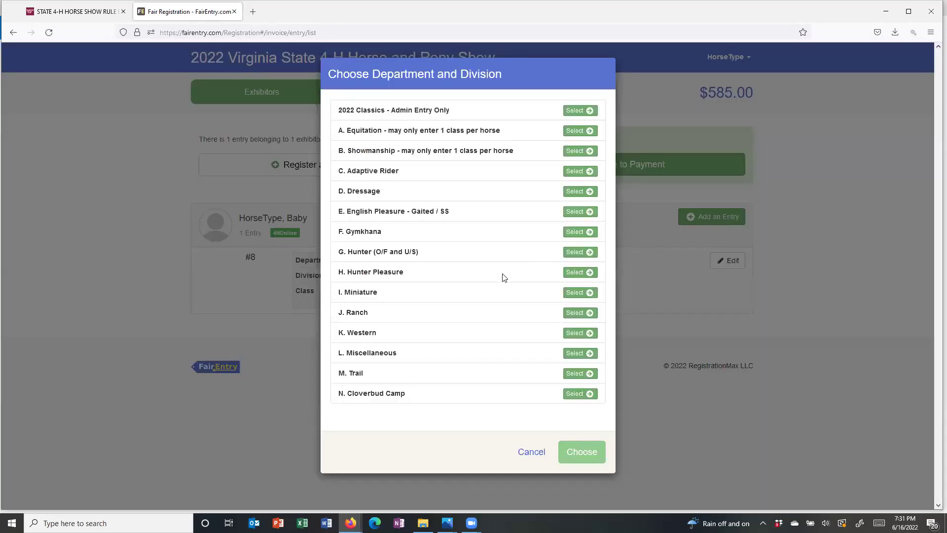
{"action": "left_click", "coordinate": [576, 152]}
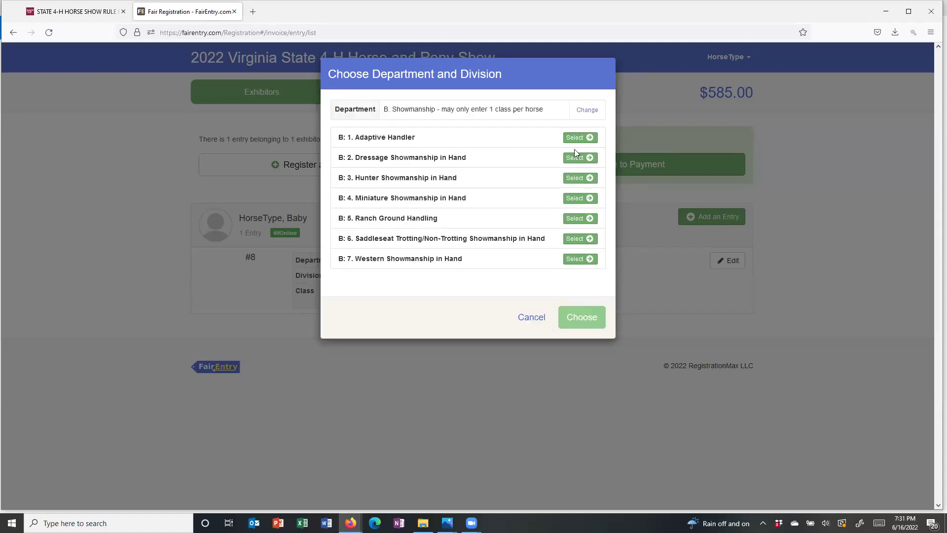
{"action": "left_click", "coordinate": [575, 179]}
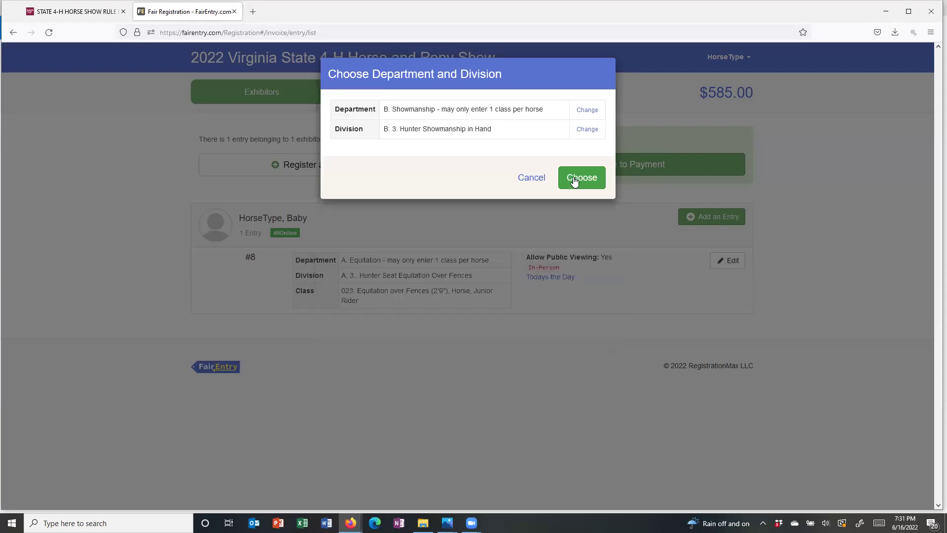
{"action": "left_click", "coordinate": [575, 181]}
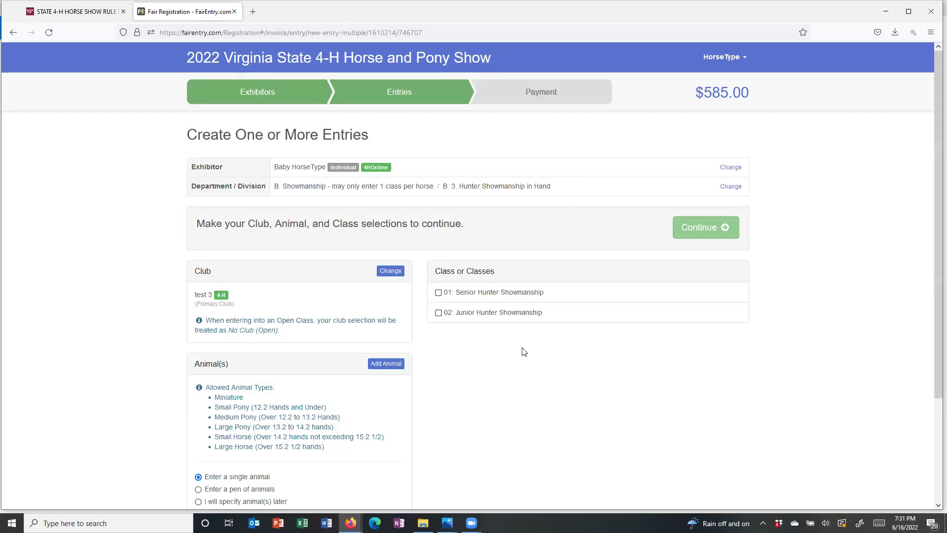
- Create entry #9 for Todays the Day in class 02 Junior Hunter Showmanship
{"action": "scroll", "coordinate": [524, 351], "scroll_direction": "down", "scroll_amount": 1}
{"action": "scroll", "coordinate": [514, 325], "scroll_direction": "down", "scroll_amount": 3}
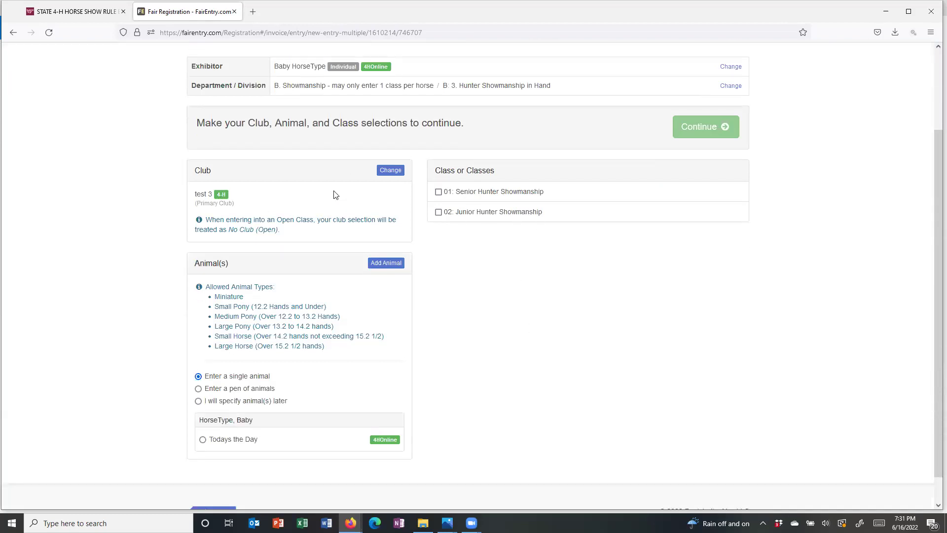
{"action": "left_click", "coordinate": [203, 440]}
{"action": "left_click", "coordinate": [439, 212]}
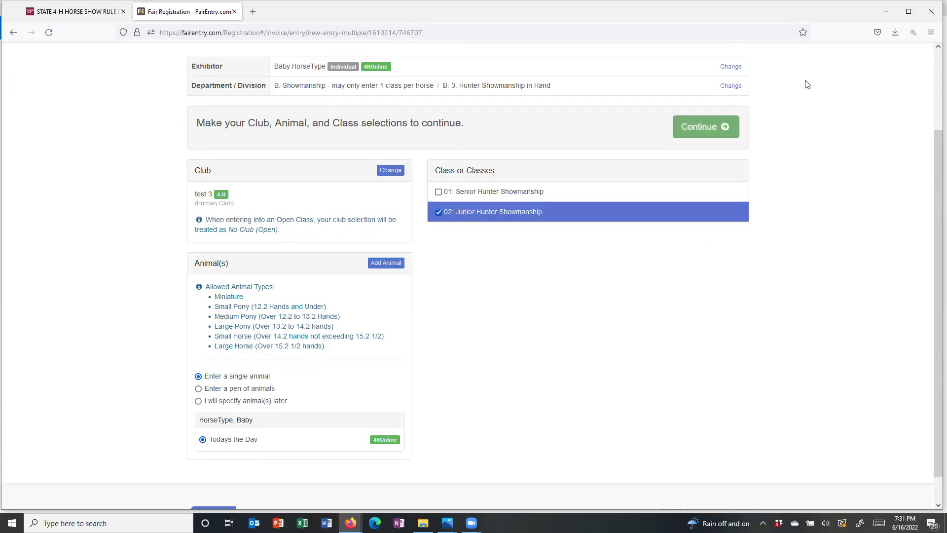
{"action": "left_click", "coordinate": [707, 126]}
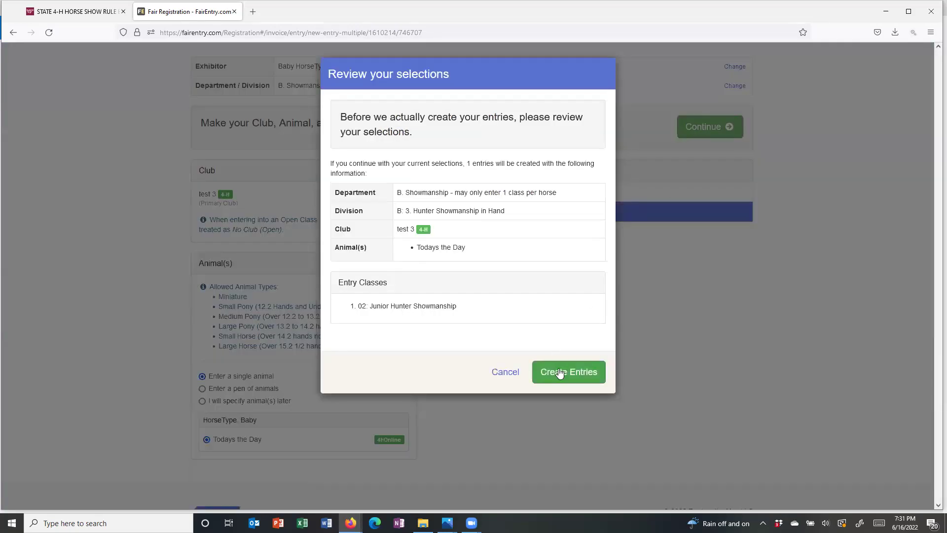
{"action": "left_click", "coordinate": [561, 373]}
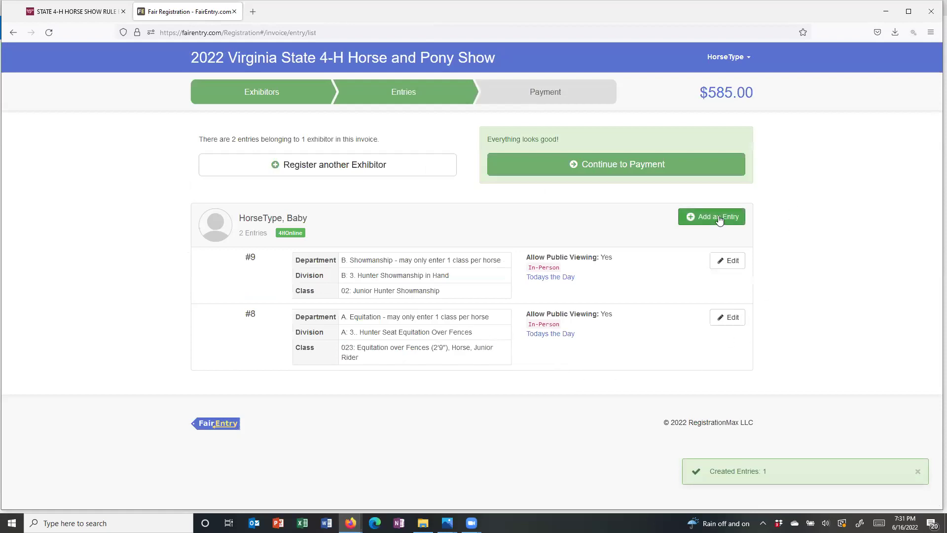
- Start a new entry in the Hunter (O/F and U/S) department, Regular Hunter Horses division
{"action": "left_click", "coordinate": [719, 218]}
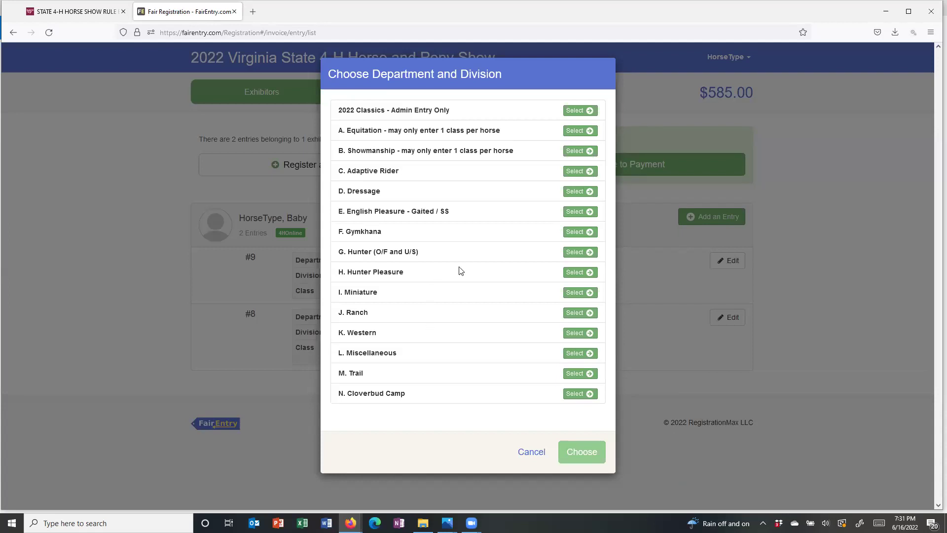
{"action": "left_click", "coordinate": [574, 252]}
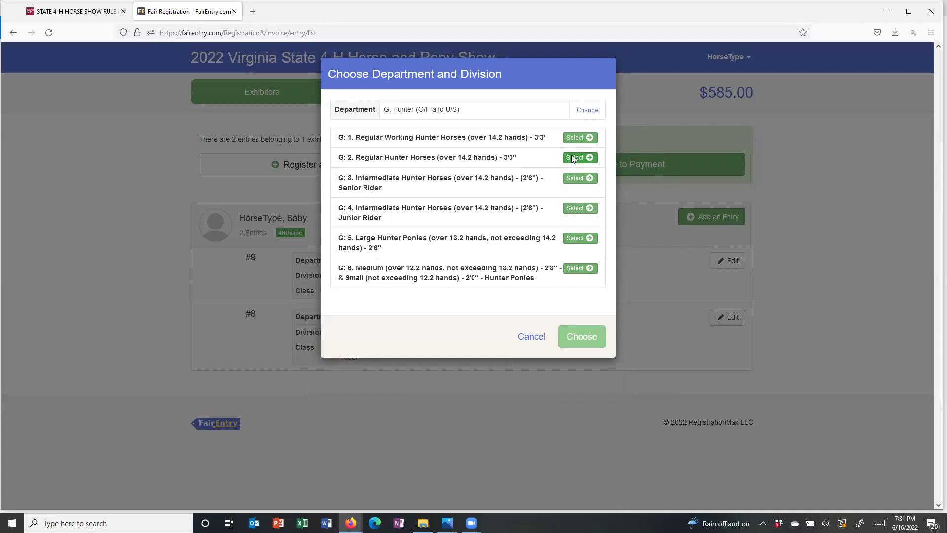
{"action": "left_click", "coordinate": [574, 157]}
{"action": "left_click", "coordinate": [584, 178]}
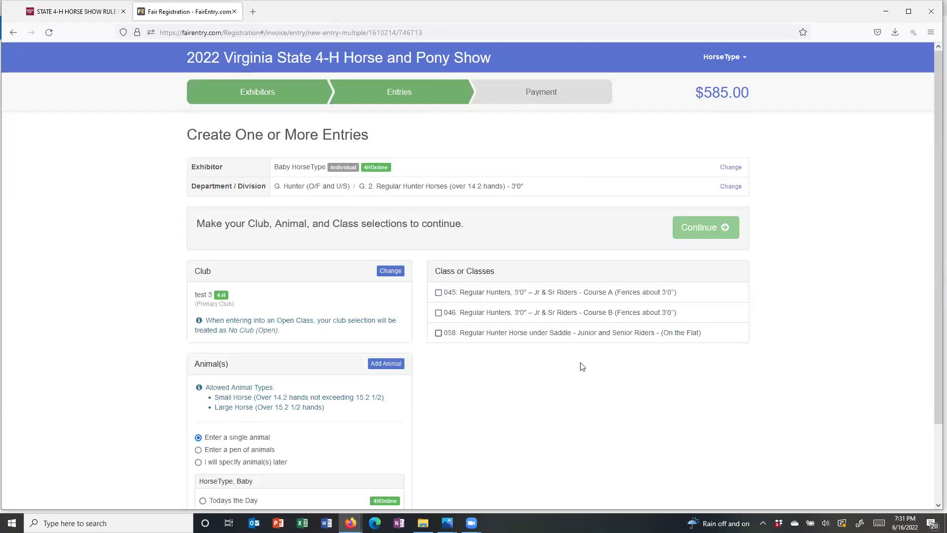
- Create entries #10–#12 for Todays the Day in classes 045, 046 and 058
{"action": "scroll", "coordinate": [571, 374], "scroll_direction": "down", "scroll_amount": 2}
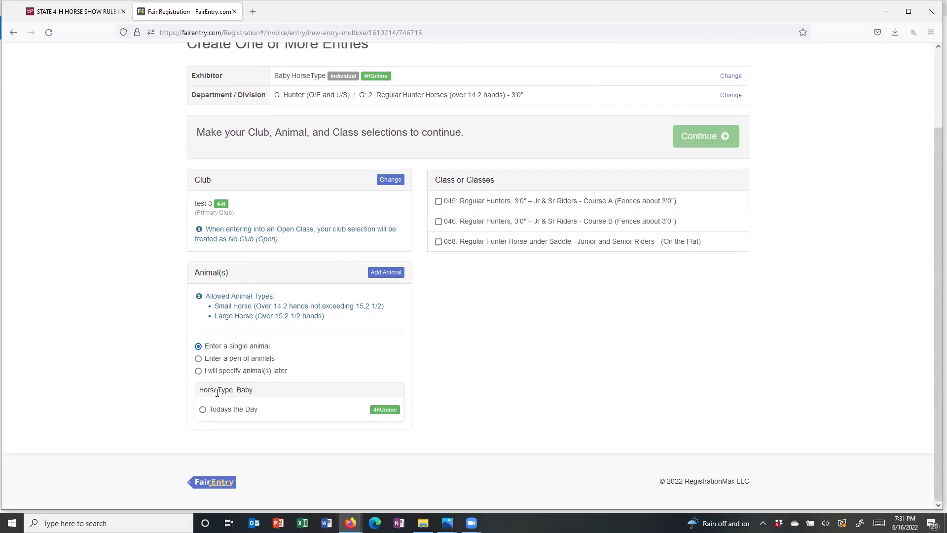
{"action": "left_click", "coordinate": [203, 410]}
{"action": "scroll", "coordinate": [512, 375], "scroll_direction": "up", "scroll_amount": 1}
{"action": "left_click", "coordinate": [438, 252]}
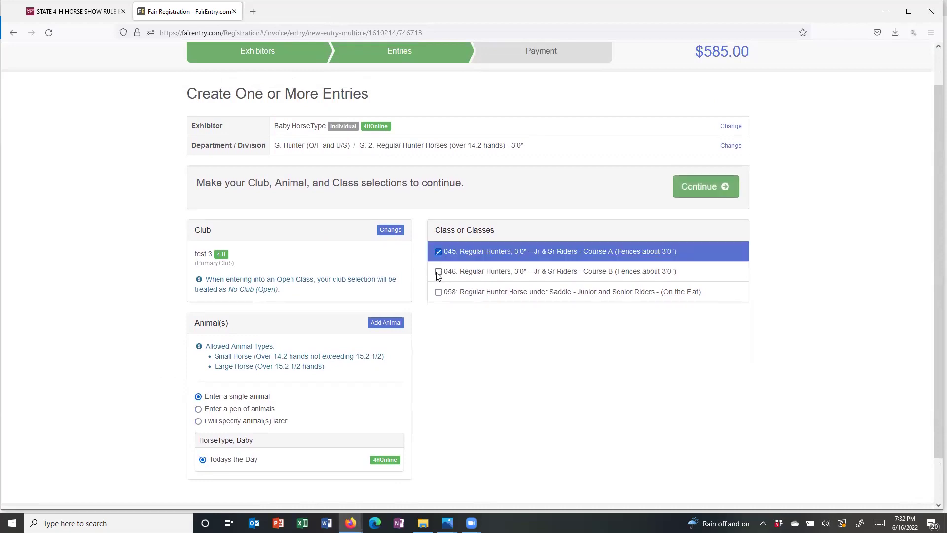
{"action": "left_click", "coordinate": [438, 272]}
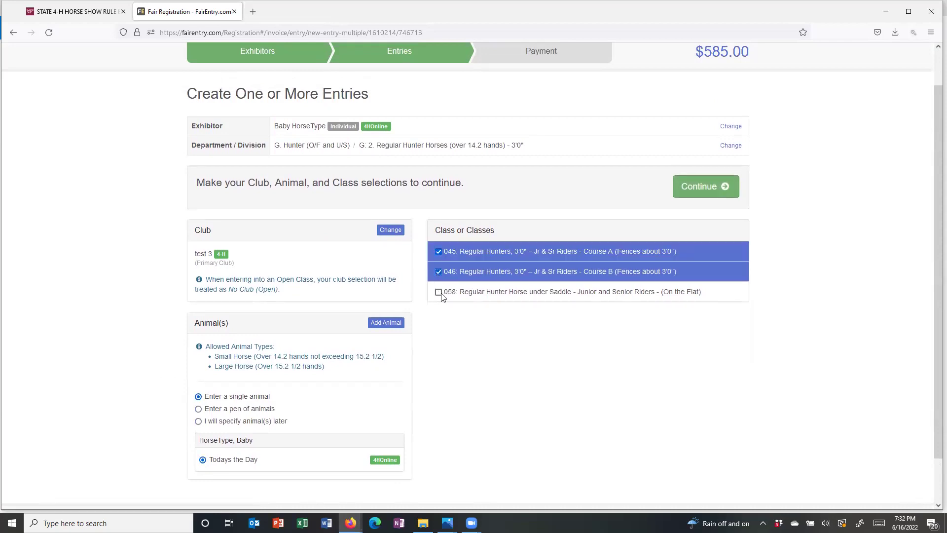
{"action": "left_click", "coordinate": [439, 292]}
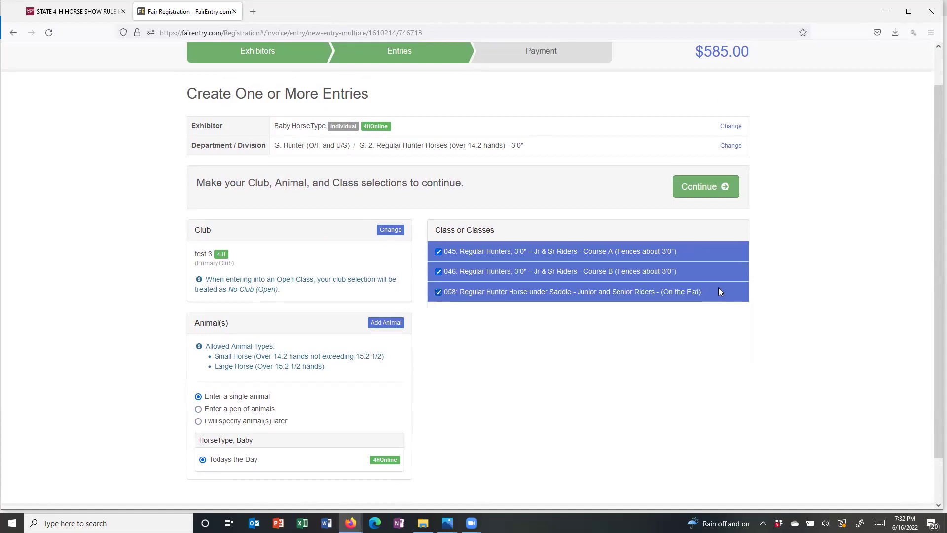
{"action": "left_click", "coordinate": [691, 188]}
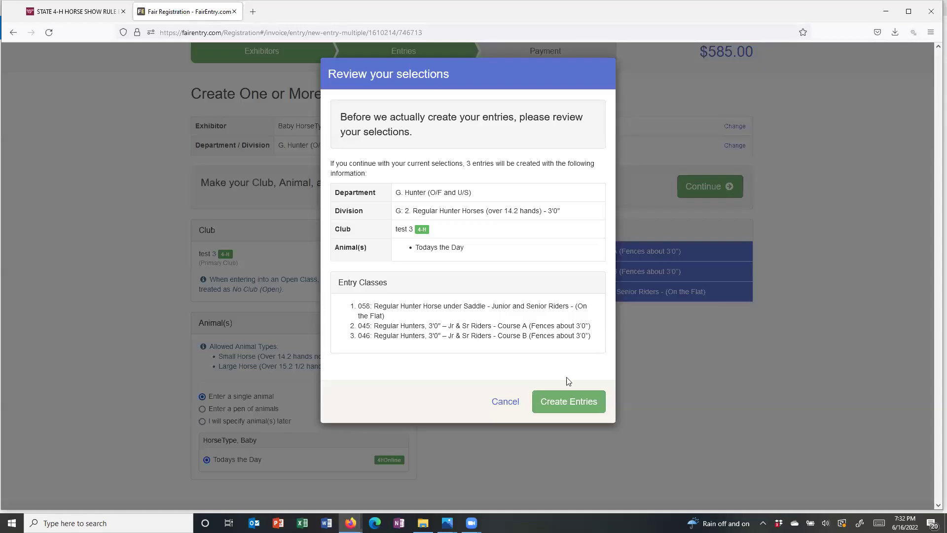
{"action": "left_click", "coordinate": [556, 401]}
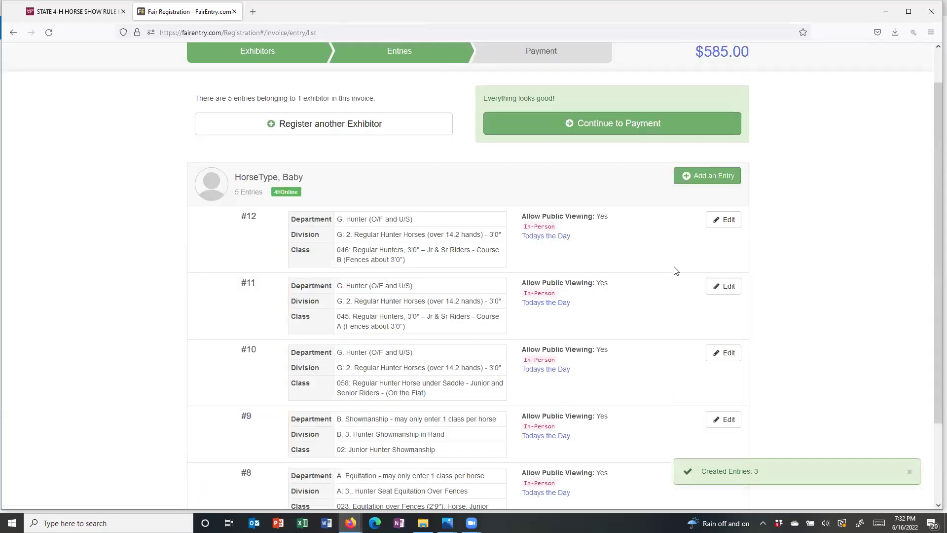
{"action": "scroll", "coordinate": [674, 269], "scroll_direction": "down", "scroll_amount": 2}
{"action": "scroll", "coordinate": [676, 271], "scroll_direction": "up", "scroll_amount": 2}
- Start a new entry in L. Miscellaneous, division L: 3. Jumpers
{"action": "left_click", "coordinate": [701, 179]}
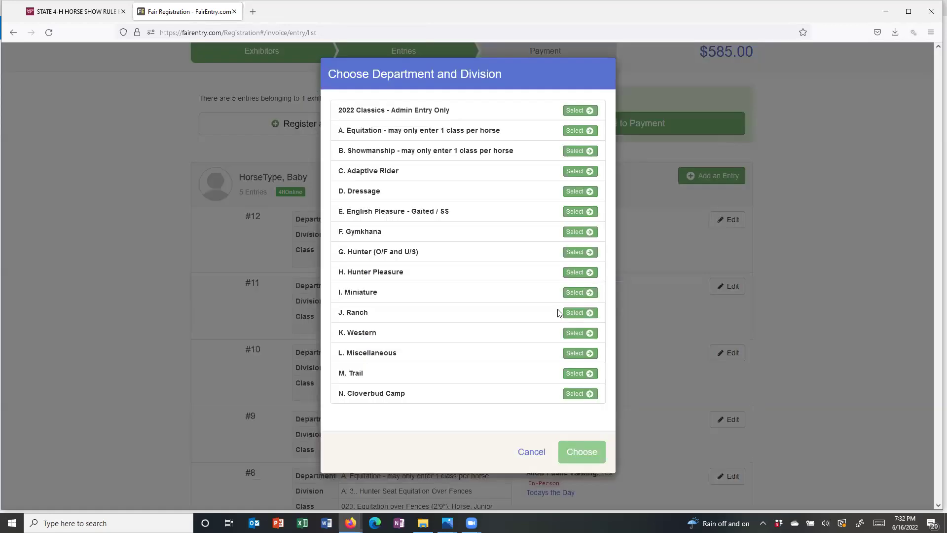
{"action": "left_click", "coordinate": [571, 354]}
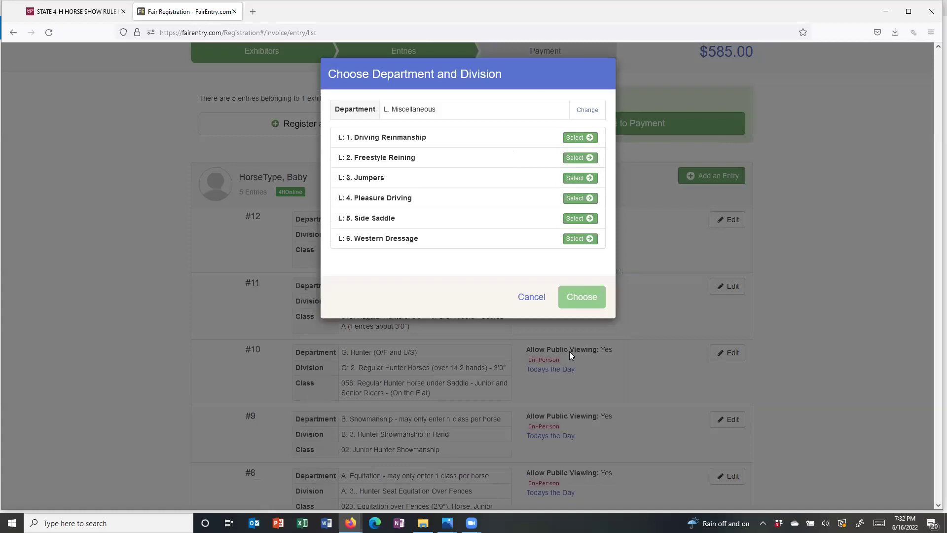
{"action": "left_click", "coordinate": [572, 178]}
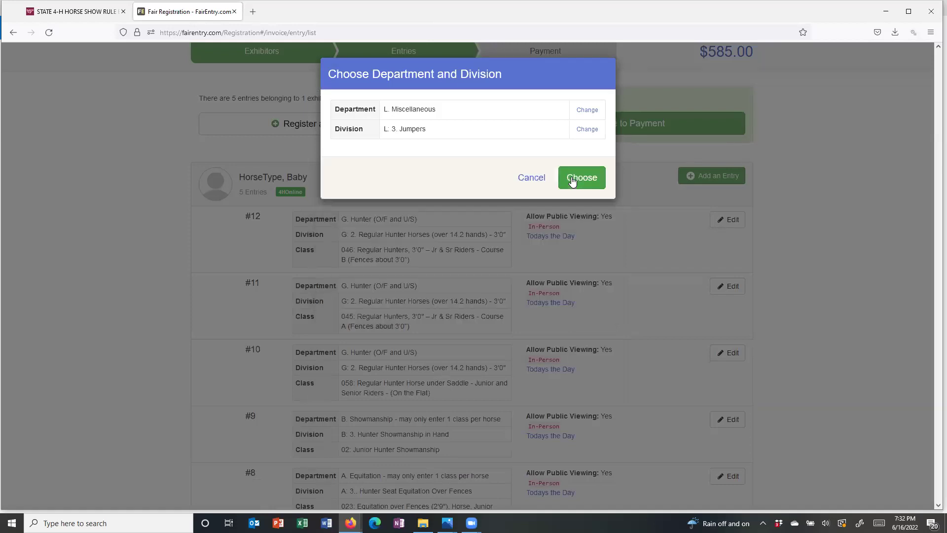
{"action": "left_click", "coordinate": [573, 179]}
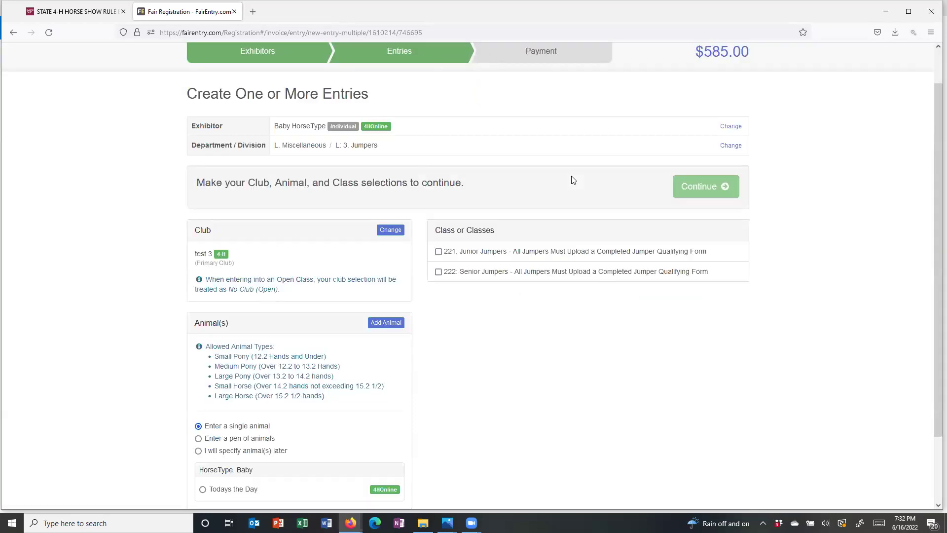
- Create entry #13 for class 221 Junior Jumpers, adding Todays the Day after the animal warning
{"action": "left_click", "coordinate": [434, 255]}
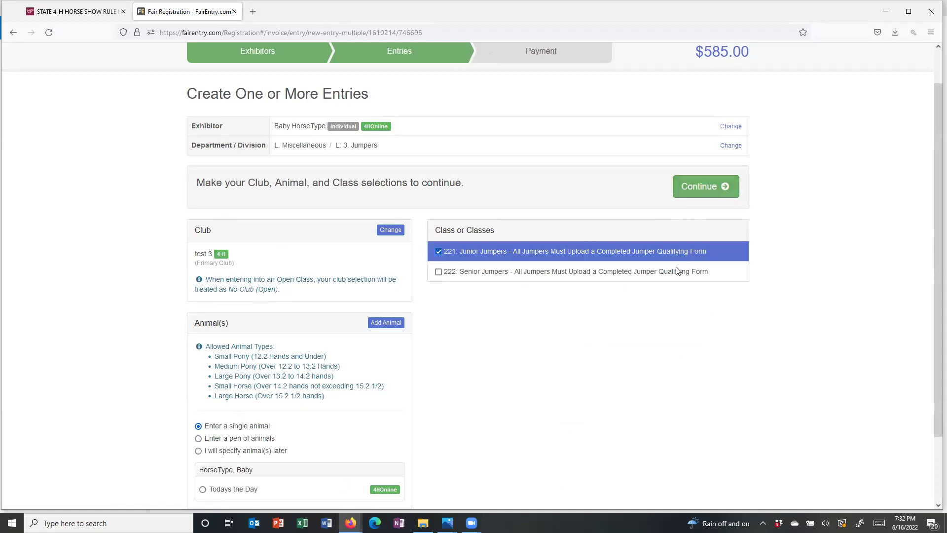
{"action": "scroll", "coordinate": [617, 270], "scroll_direction": "down", "scroll_amount": 1}
{"action": "scroll", "coordinate": [677, 270], "scroll_direction": "up", "scroll_amount": 1}
{"action": "left_click", "coordinate": [691, 193]}
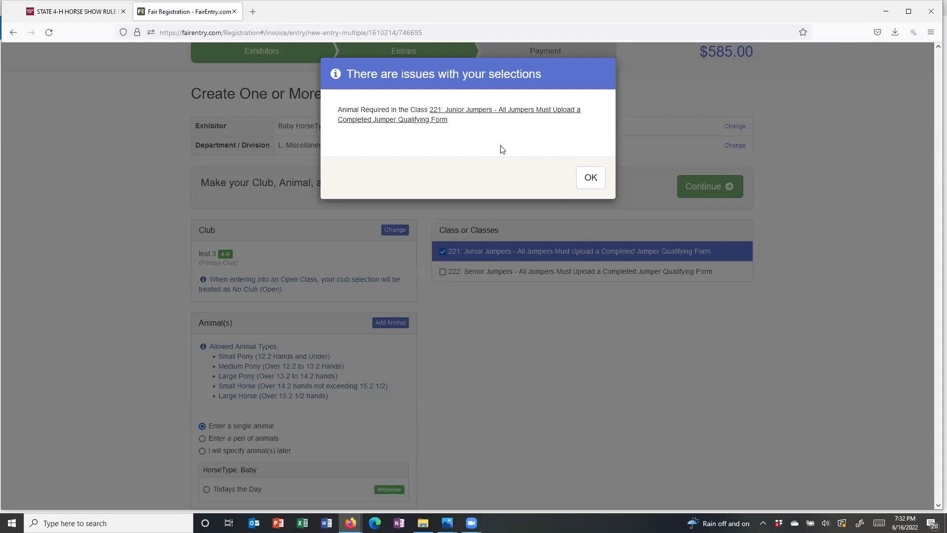
{"action": "left_click", "coordinate": [588, 180]}
{"action": "left_click", "coordinate": [203, 489]}
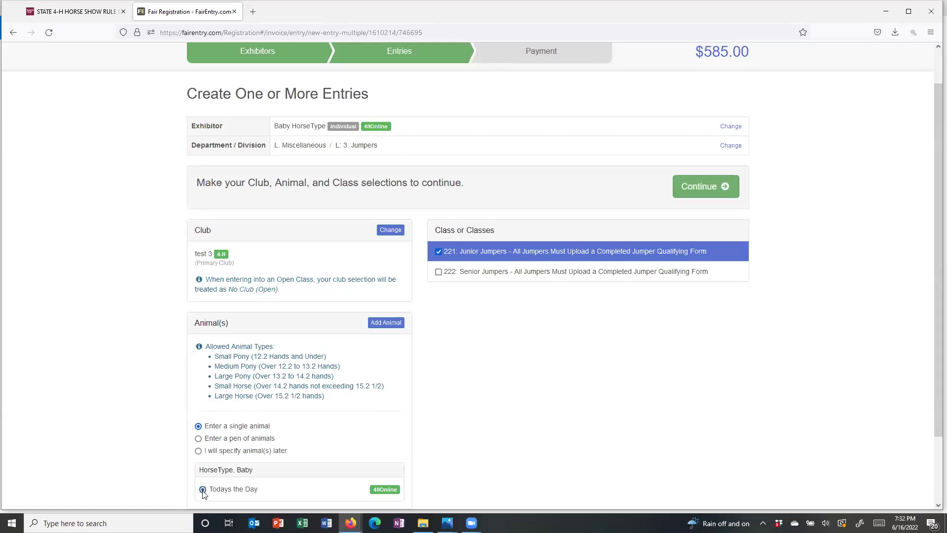
{"action": "left_click", "coordinate": [698, 196]}
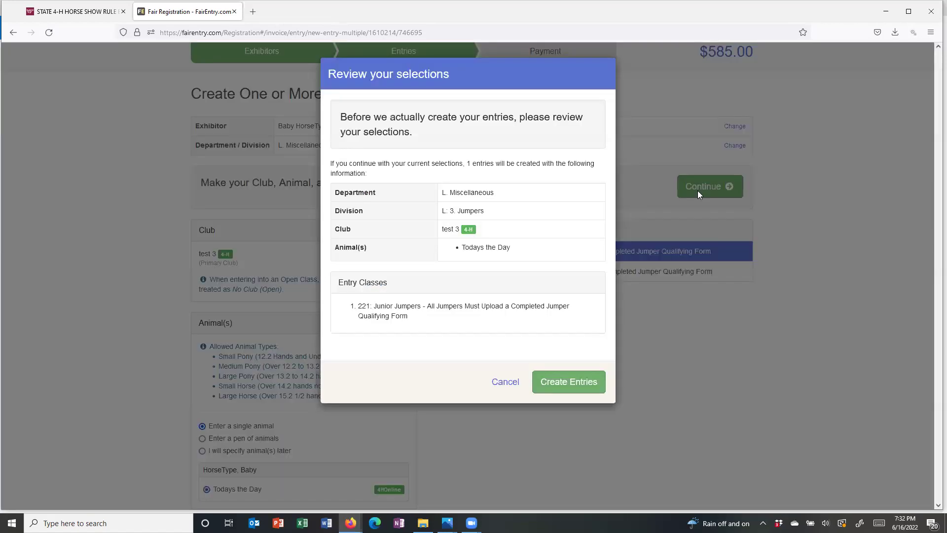
{"action": "left_click", "coordinate": [557, 387]}
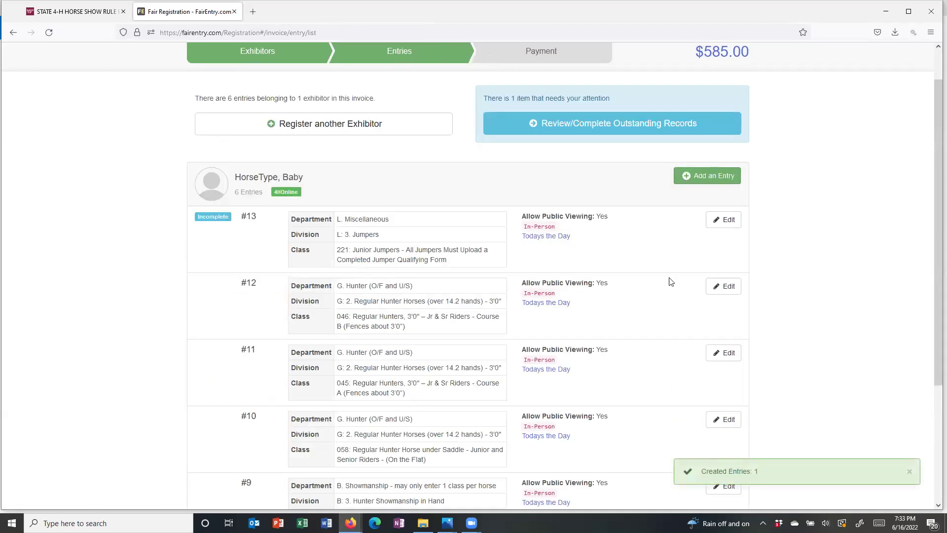
- Upload an image as entry #13's Jumper Qualifying Form and save it
{"action": "left_click", "coordinate": [599, 131]}
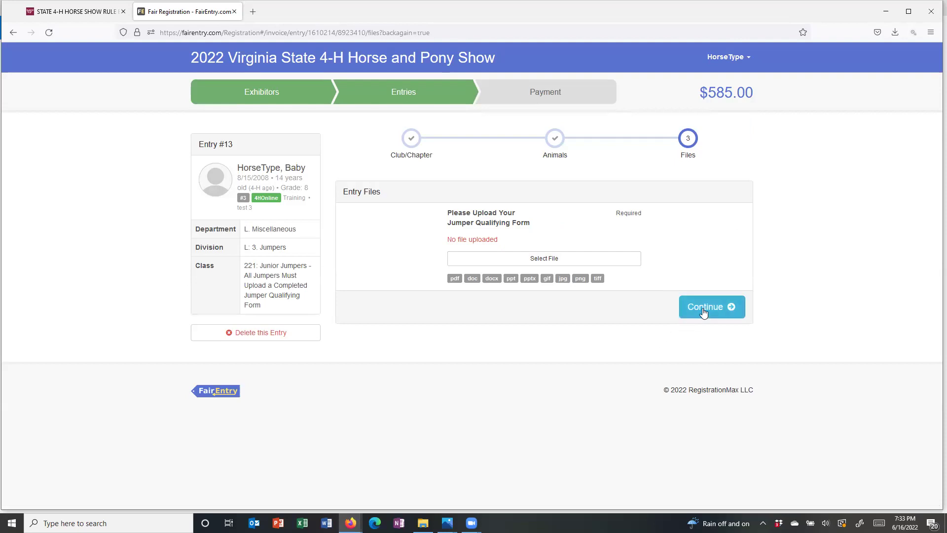
{"action": "left_click", "coordinate": [543, 265]}
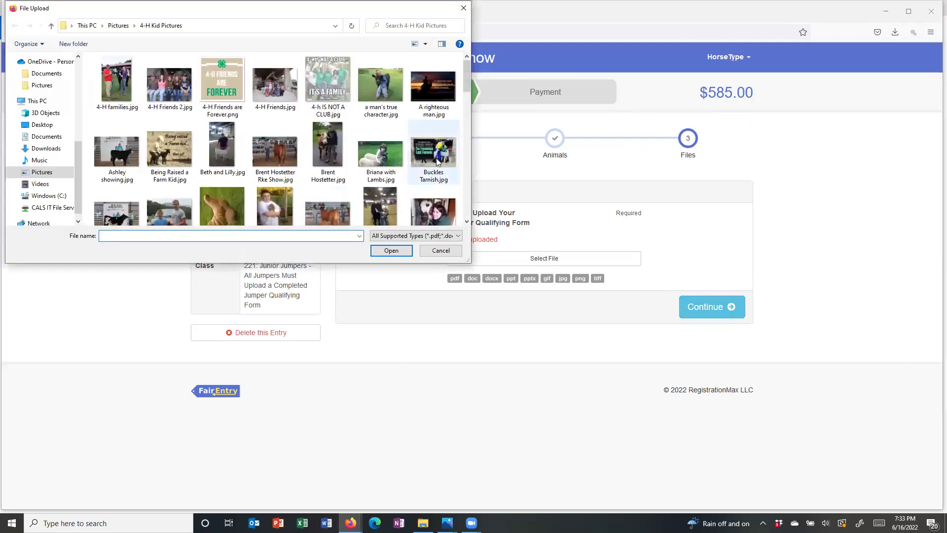
{"action": "double_click", "coordinate": [375, 156]}
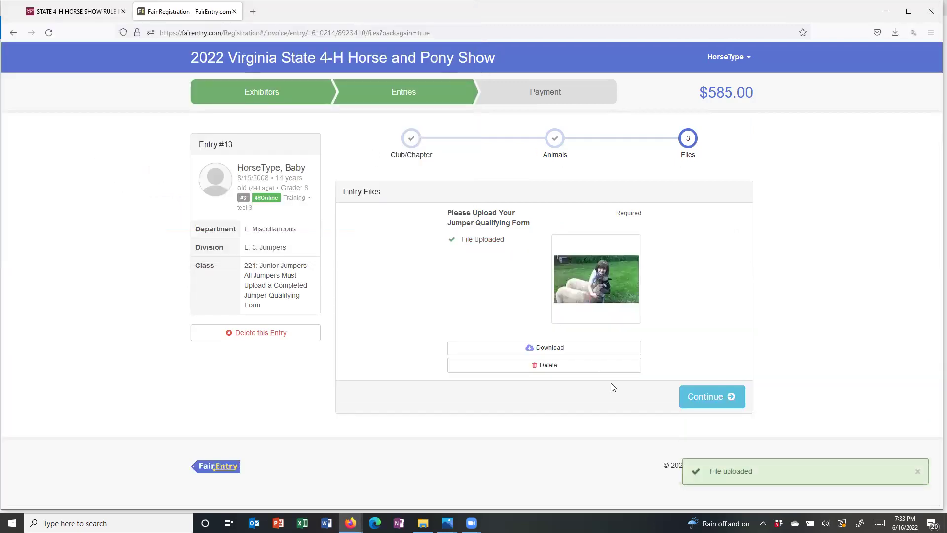
{"action": "left_click", "coordinate": [697, 400]}
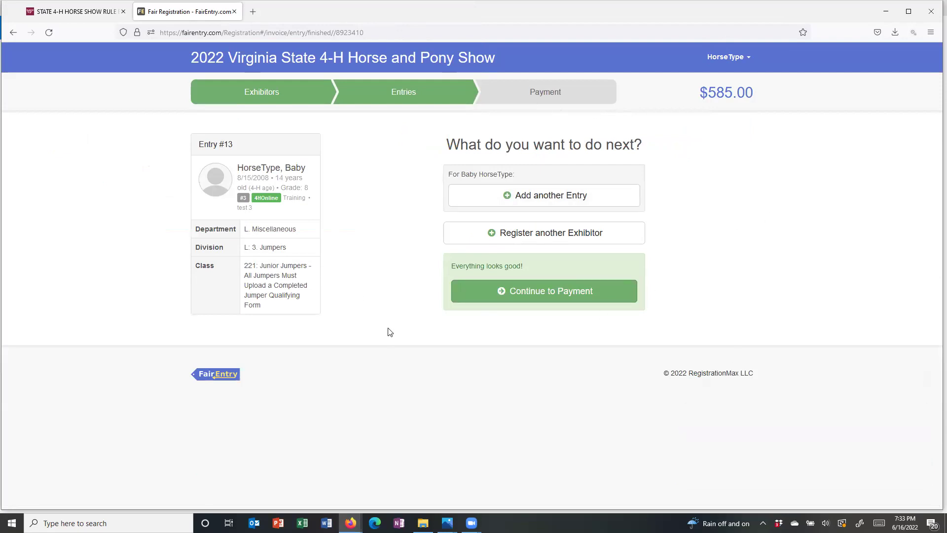
- Return to the Entries list and review all six complete entries totalling $585.00
{"action": "left_click", "coordinate": [375, 97]}
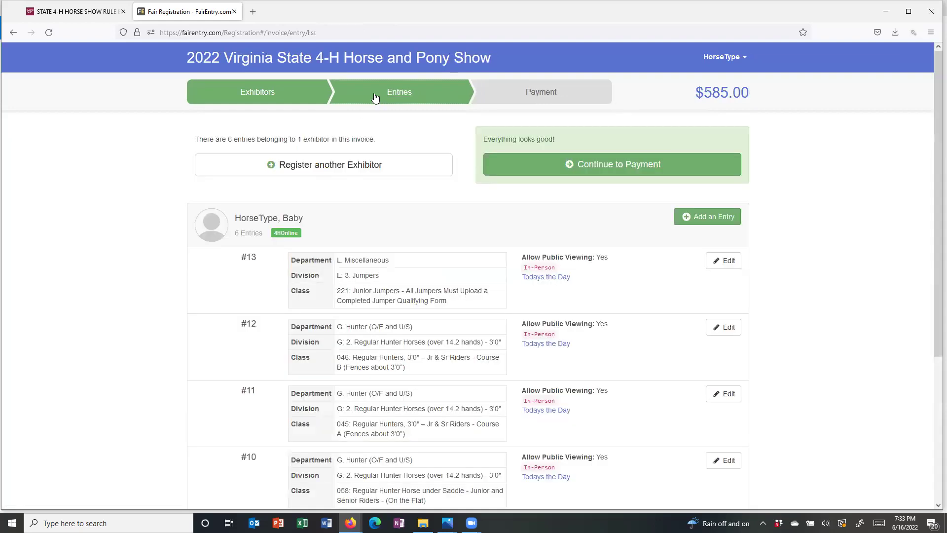
{"action": "scroll", "coordinate": [402, 211], "scroll_direction": "down", "scroll_amount": 1}
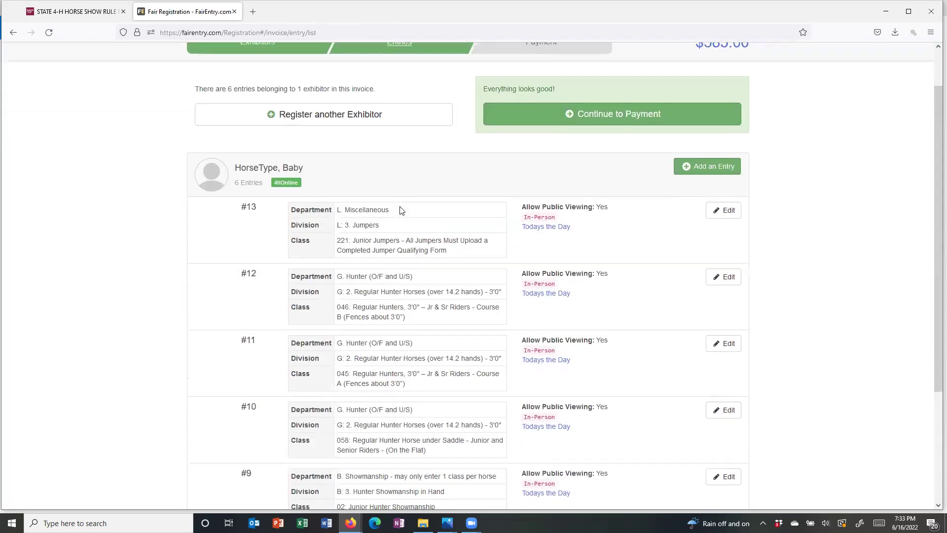
{"action": "scroll", "coordinate": [403, 211], "scroll_direction": "down", "scroll_amount": 2}
{"action": "scroll", "coordinate": [400, 211], "scroll_direction": "down", "scroll_amount": 1}
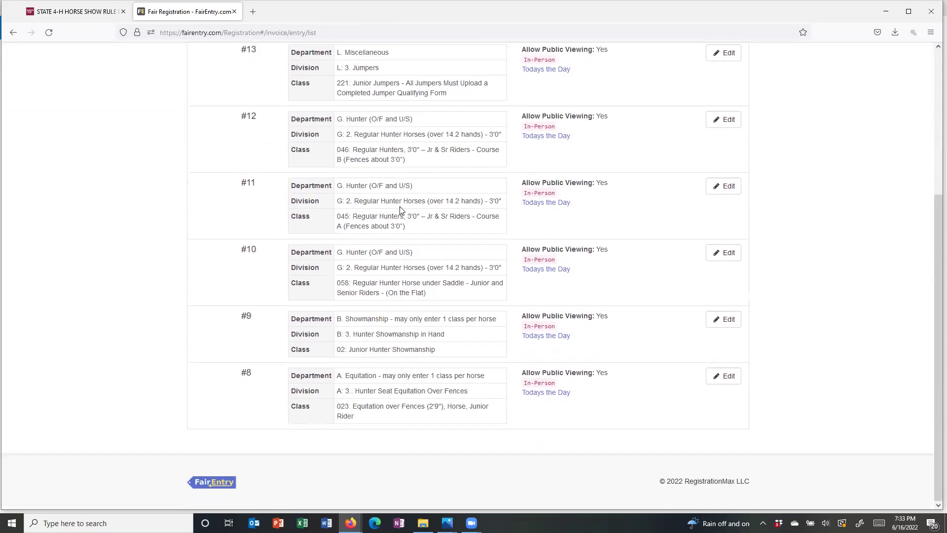
{"action": "scroll", "coordinate": [400, 211], "scroll_direction": "up", "scroll_amount": 4}
{"action": "scroll", "coordinate": [401, 210], "scroll_direction": "down", "scroll_amount": 2}
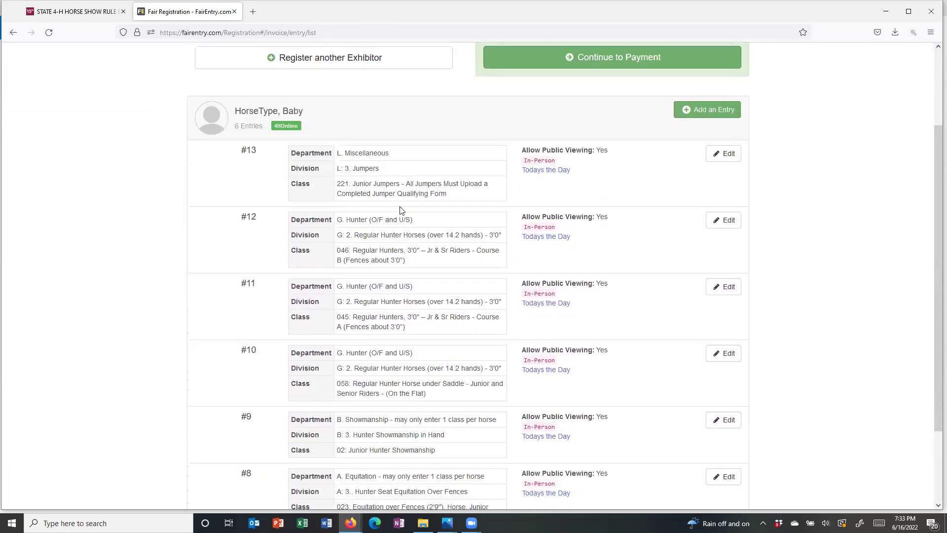
{"action": "scroll", "coordinate": [402, 211], "scroll_direction": "down", "scroll_amount": 1}
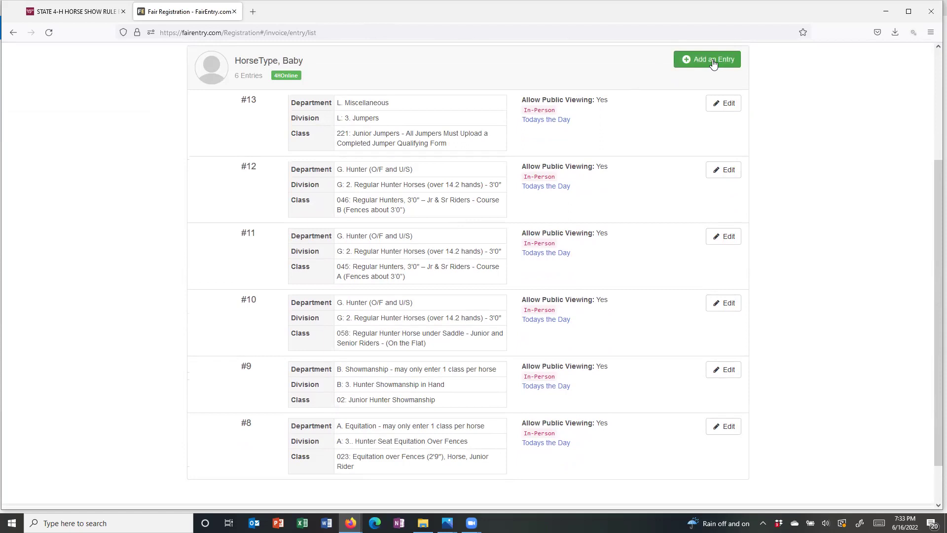
{"action": "scroll", "coordinate": [592, 202], "scroll_direction": "up", "scroll_amount": 3}
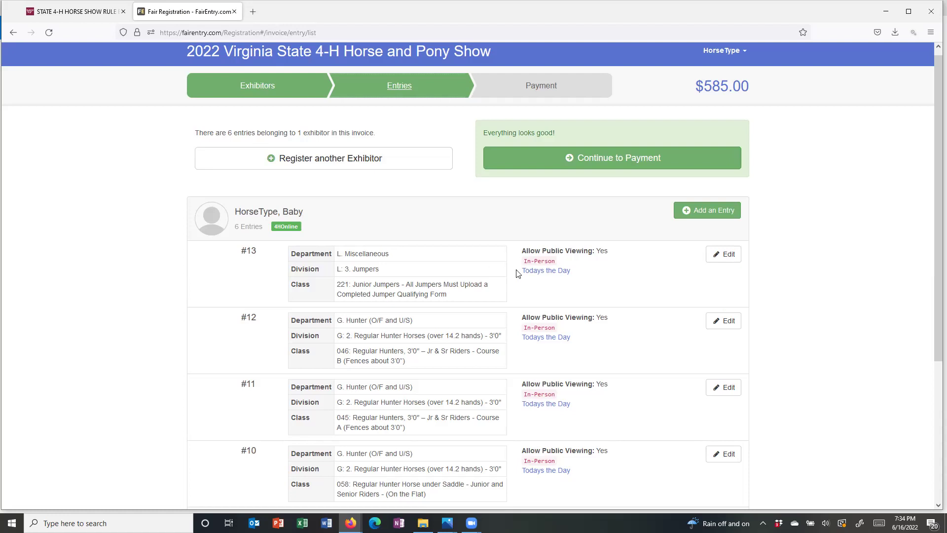
- Start a new entry under A. Equitation, A: 8. Western Horsemanship, and import Hes a Salty Nickel
{"action": "left_click", "coordinate": [720, 210]}
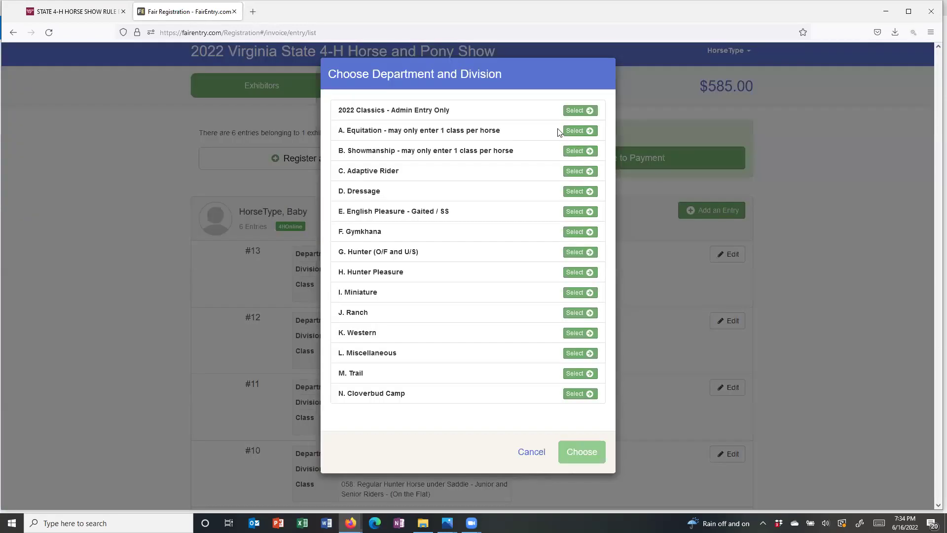
{"action": "left_click", "coordinate": [575, 132]}
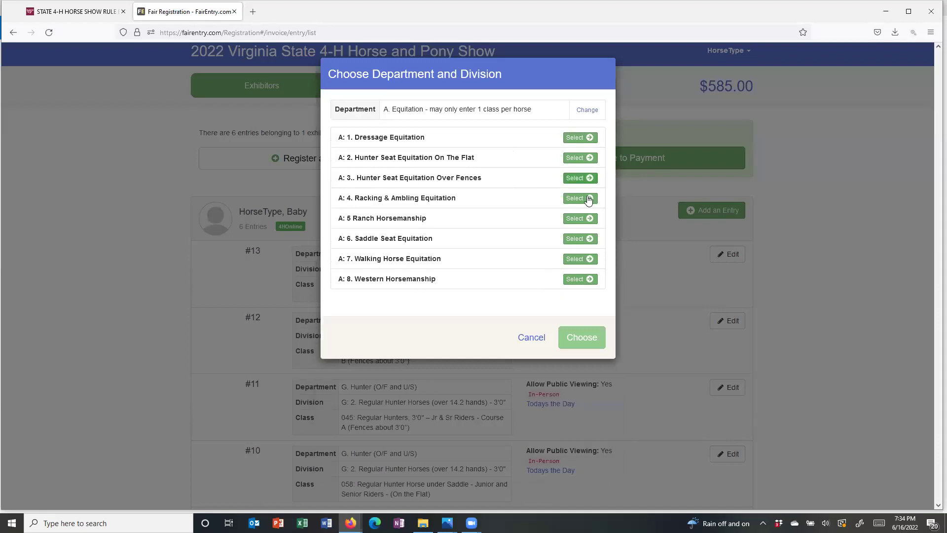
{"action": "left_click", "coordinate": [575, 279]}
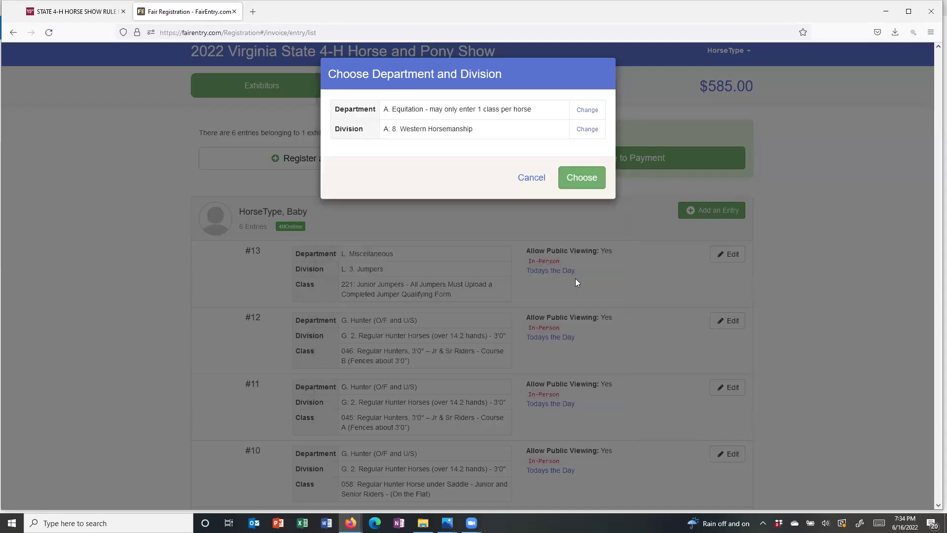
{"action": "left_click", "coordinate": [581, 180]}
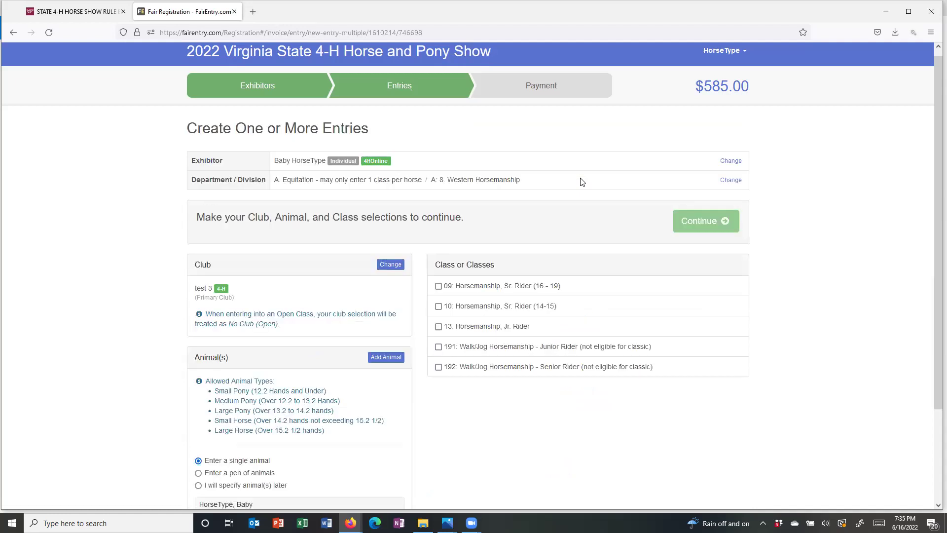
{"action": "scroll", "coordinate": [580, 182], "scroll_direction": "down", "scroll_amount": 2}
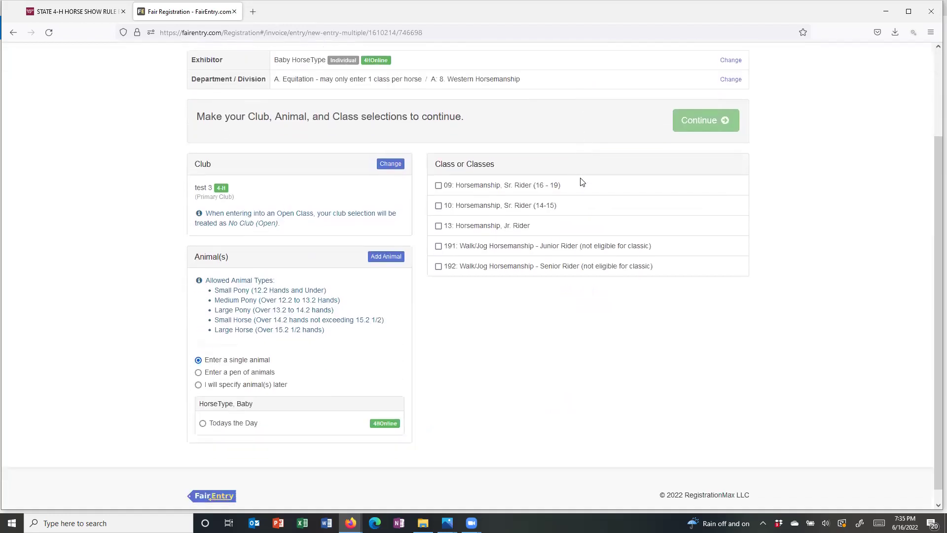
{"action": "left_click", "coordinate": [386, 258]}
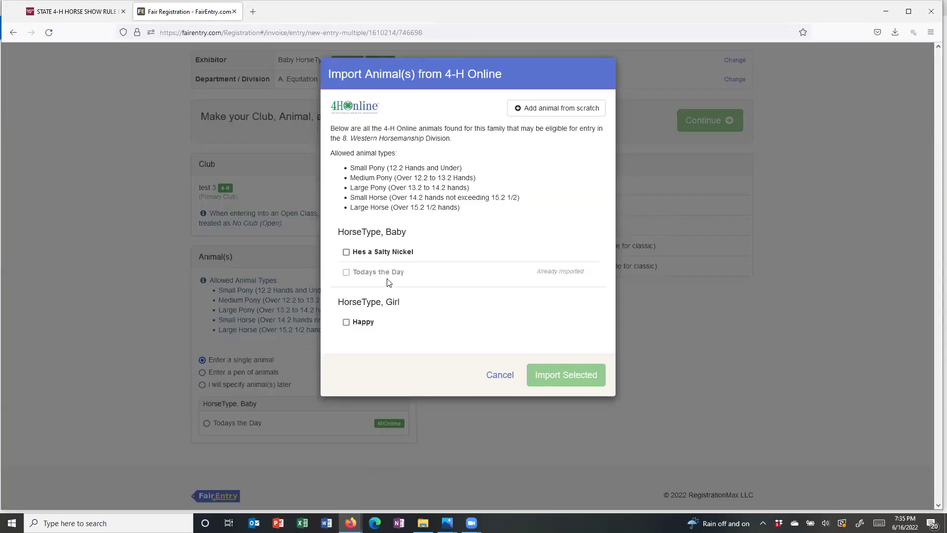
{"action": "left_click", "coordinate": [346, 253]}
{"action": "left_click", "coordinate": [543, 376]}
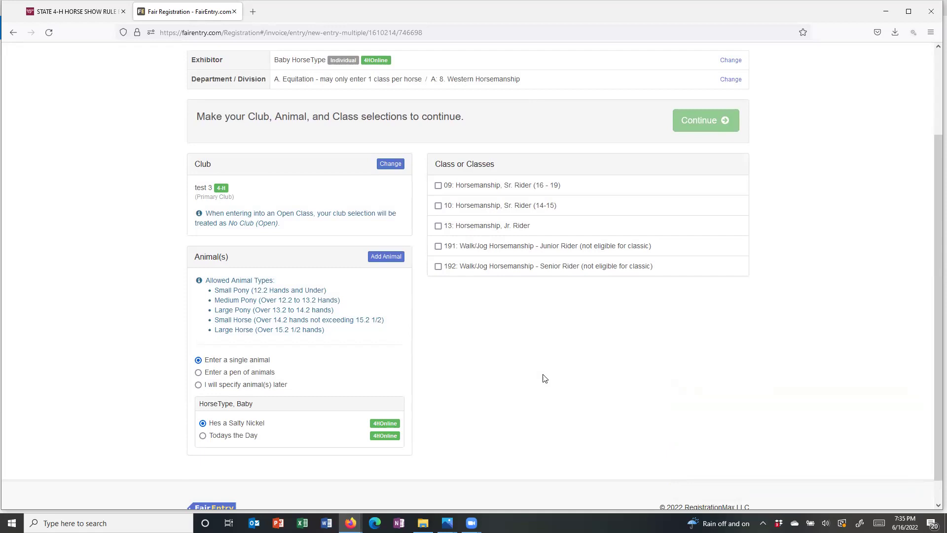
- Select class 13: Horsemanship, Jr. Rider and create the entry
{"action": "left_click", "coordinate": [438, 227]}
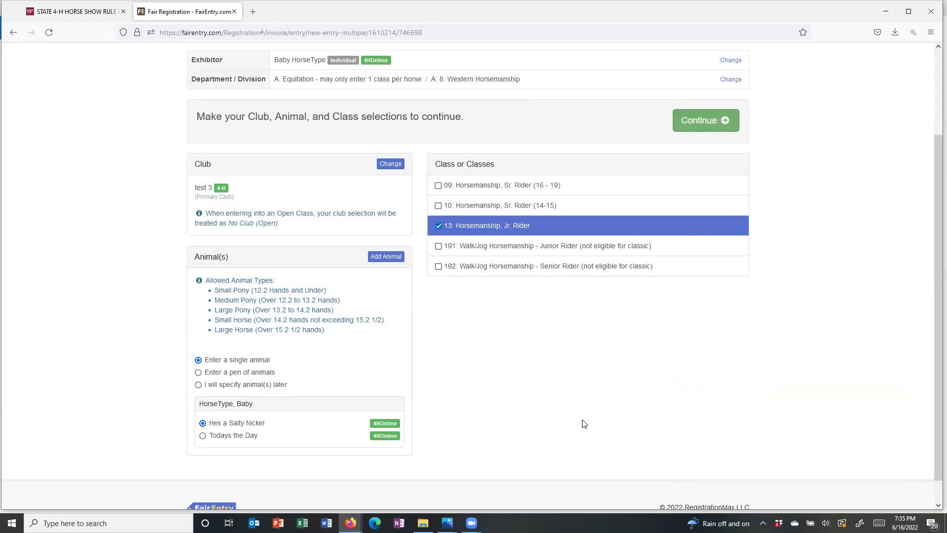
{"action": "left_click", "coordinate": [706, 121]}
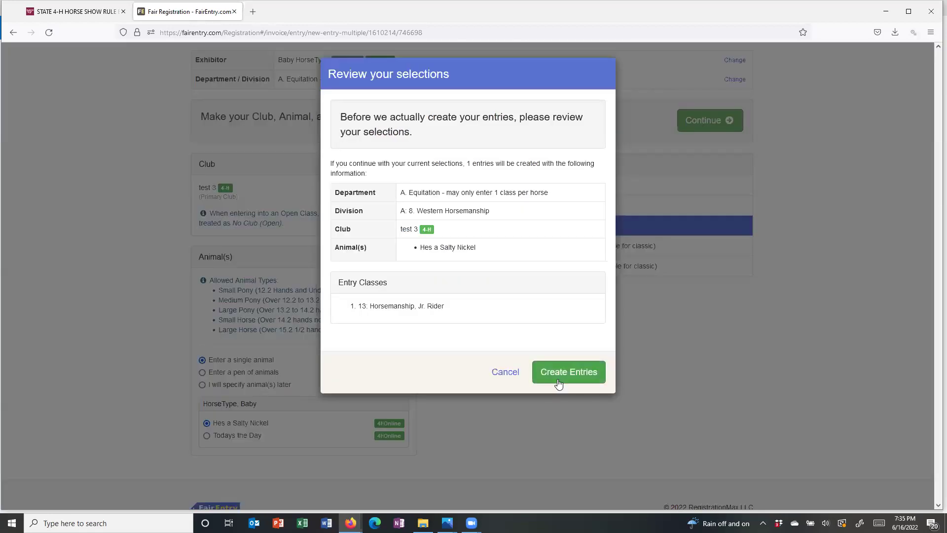
{"action": "left_click", "coordinate": [559, 380]}
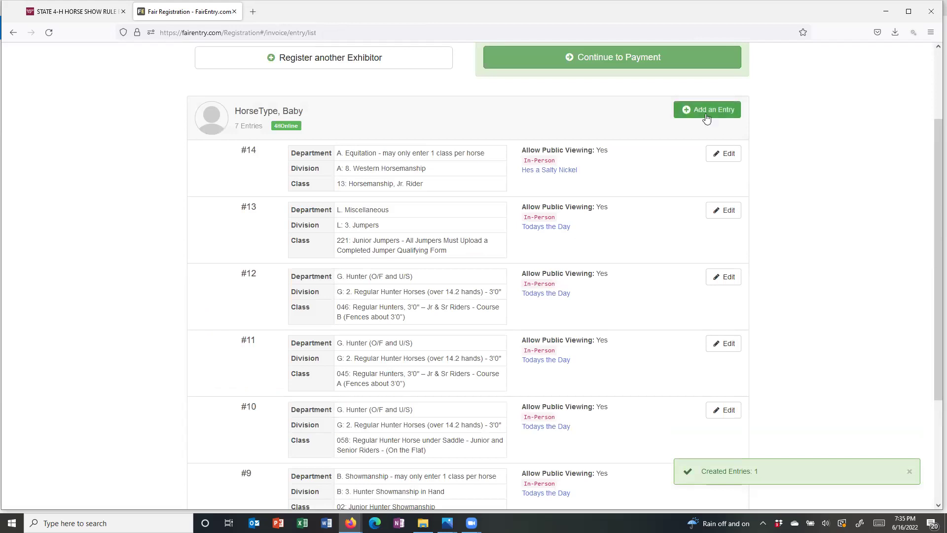
- Create an entry for Hes a Salty Nickel in B: 7. Western Showmanship in Hand, class 04: Junior Western Showmanship
{"action": "left_click", "coordinate": [705, 111]}
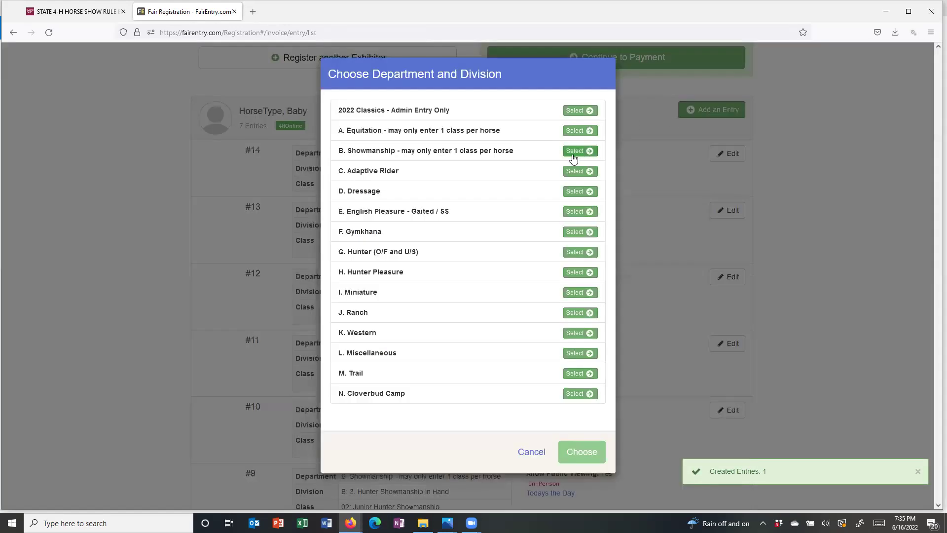
{"action": "left_click", "coordinate": [574, 152]}
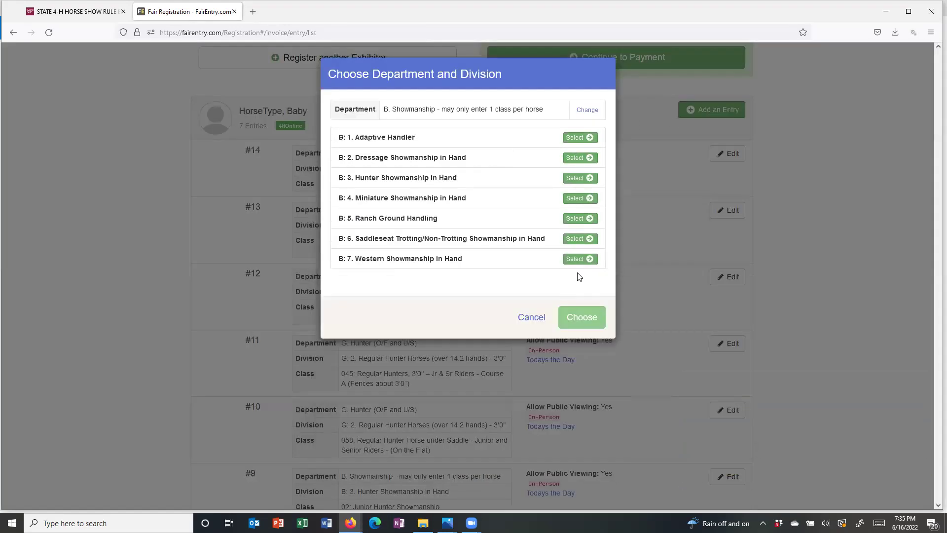
{"action": "left_click", "coordinate": [574, 257]}
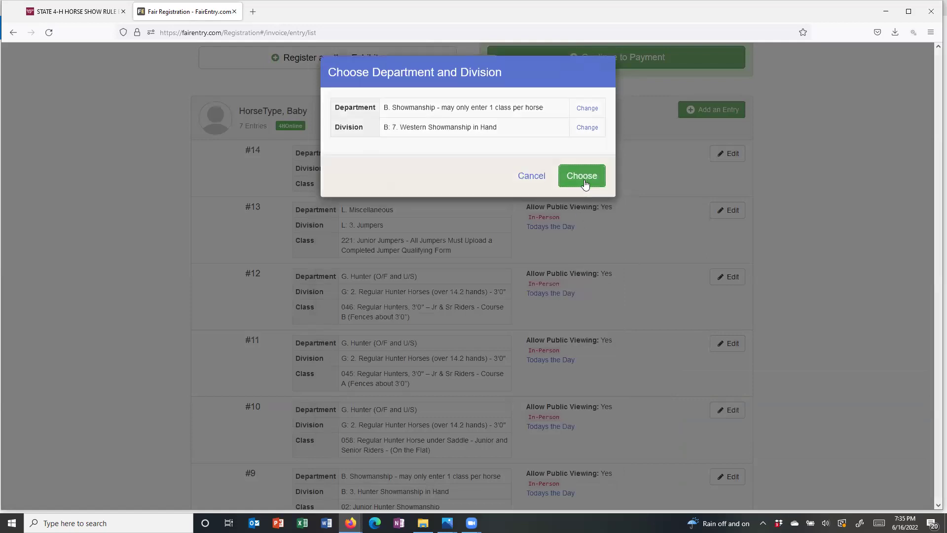
{"action": "left_click", "coordinate": [584, 181]}
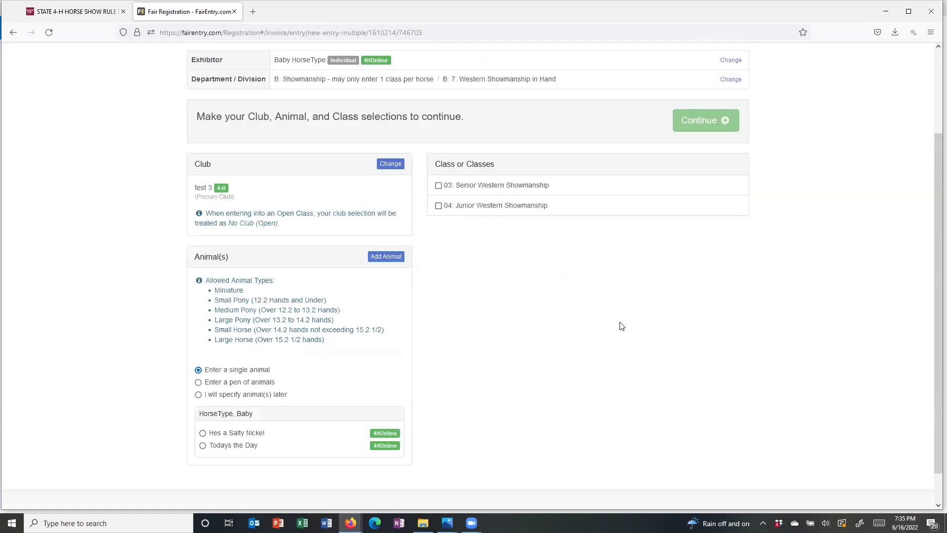
{"action": "left_click", "coordinate": [203, 434]}
{"action": "left_click", "coordinate": [439, 205]}
{"action": "left_click", "coordinate": [699, 122]}
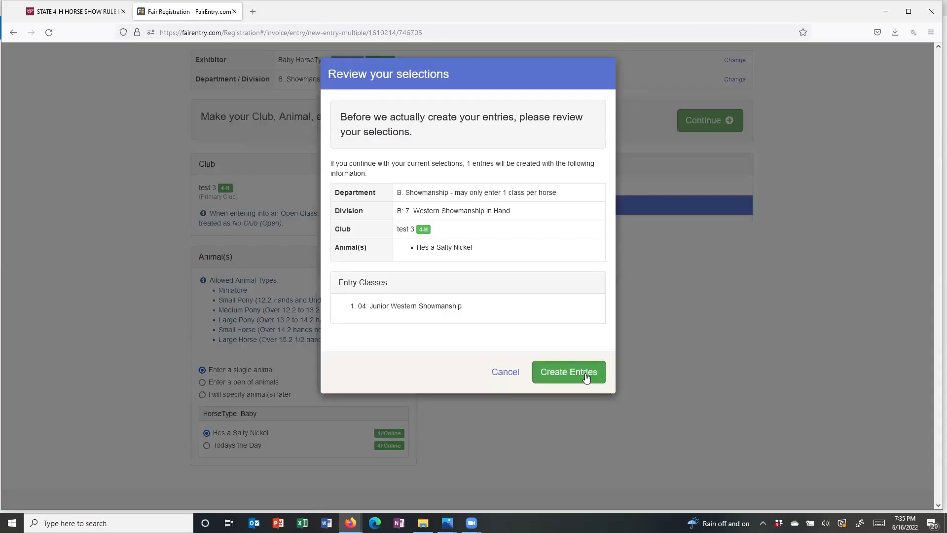
{"action": "left_click", "coordinate": [586, 378]}
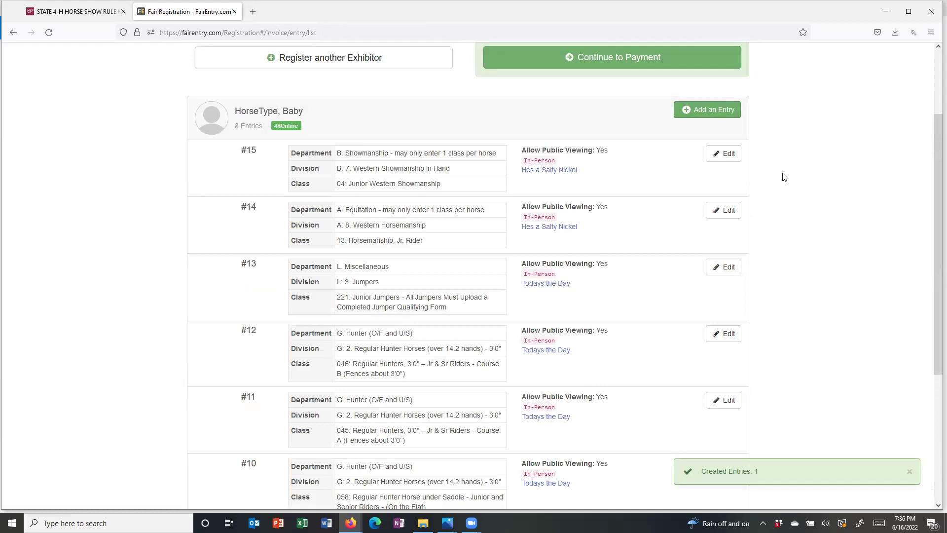
- Create K: 2. Western Pleasure entries 112 and 120 (Junior Rider 1st/2nd Go) for Hes a Salty Nickel
{"action": "left_click", "coordinate": [712, 111]}
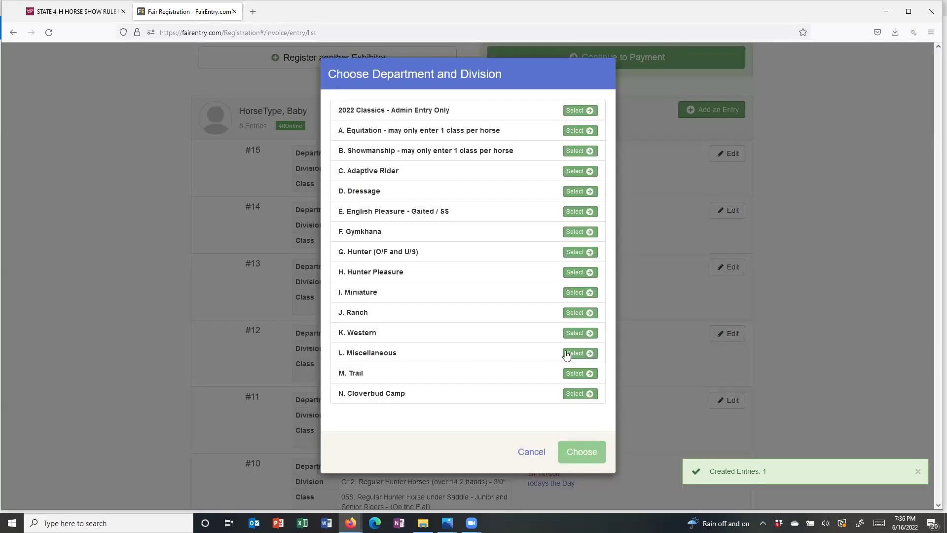
{"action": "left_click", "coordinate": [570, 333]}
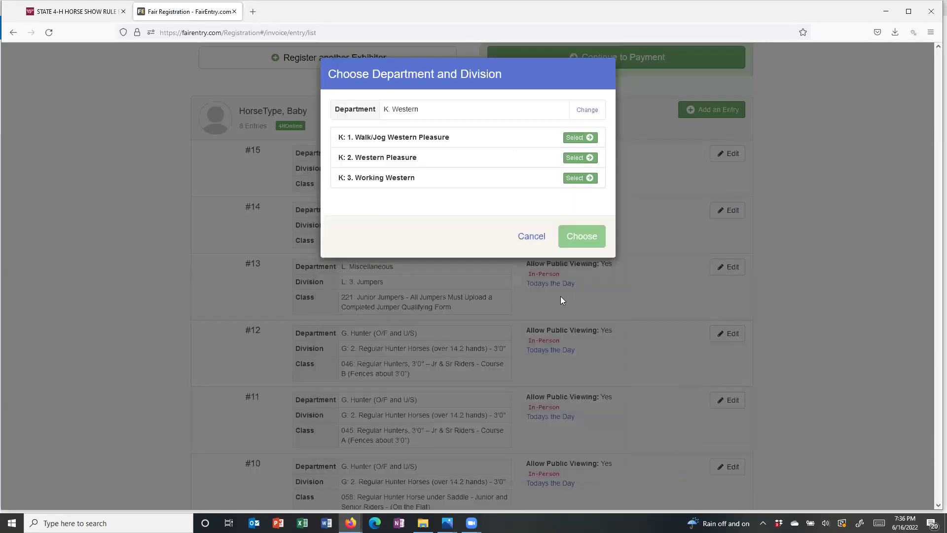
{"action": "left_click", "coordinate": [575, 158]}
{"action": "left_click", "coordinate": [585, 176]}
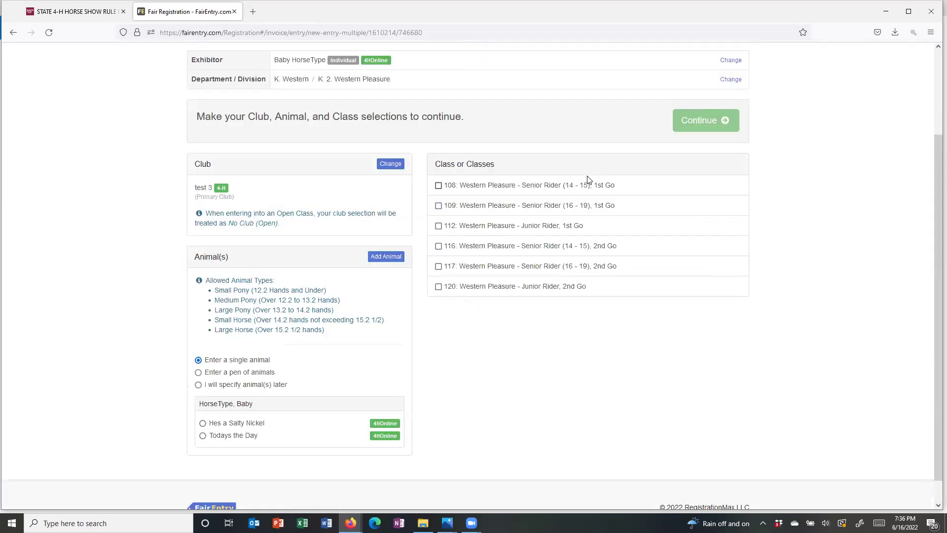
{"action": "left_click", "coordinate": [438, 226]}
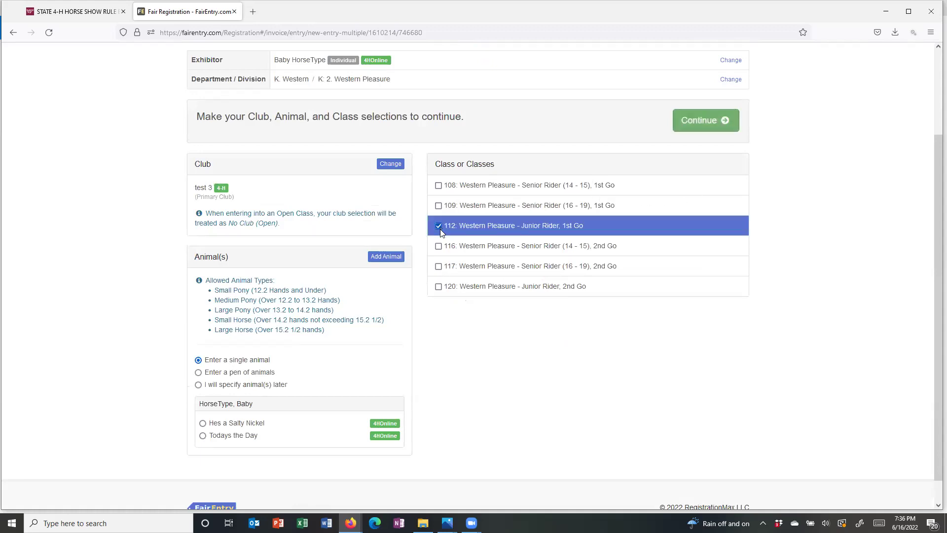
{"action": "left_click", "coordinate": [438, 286]}
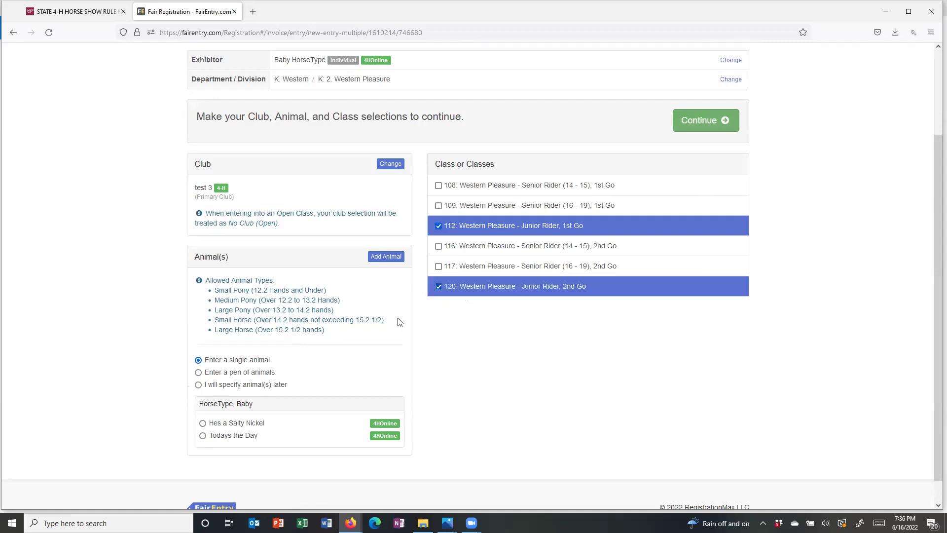
{"action": "left_click", "coordinate": [202, 424]}
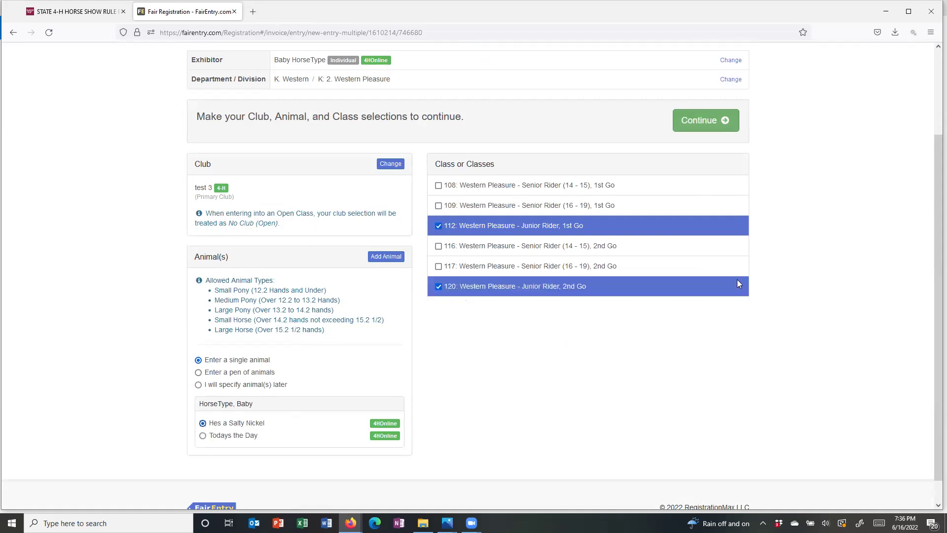
{"action": "left_click", "coordinate": [698, 123]}
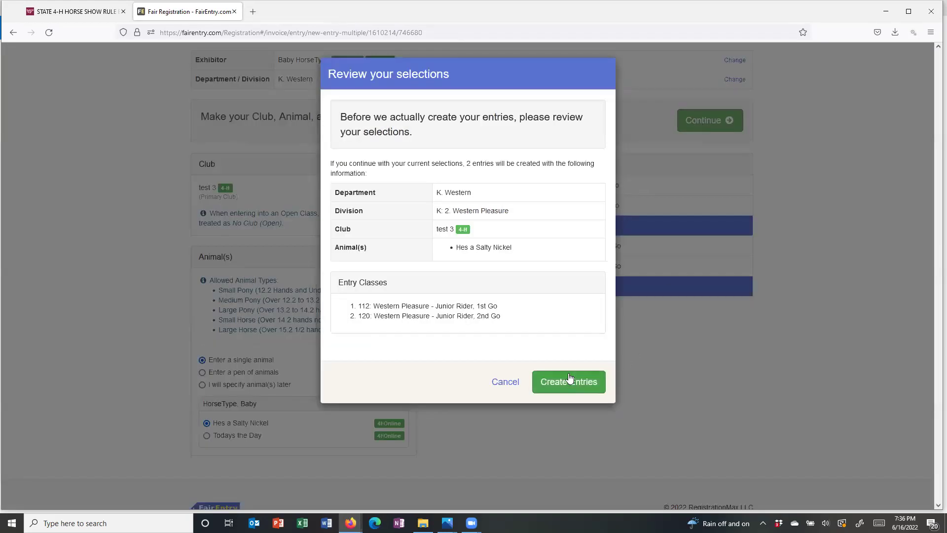
{"action": "left_click", "coordinate": [569, 379]}
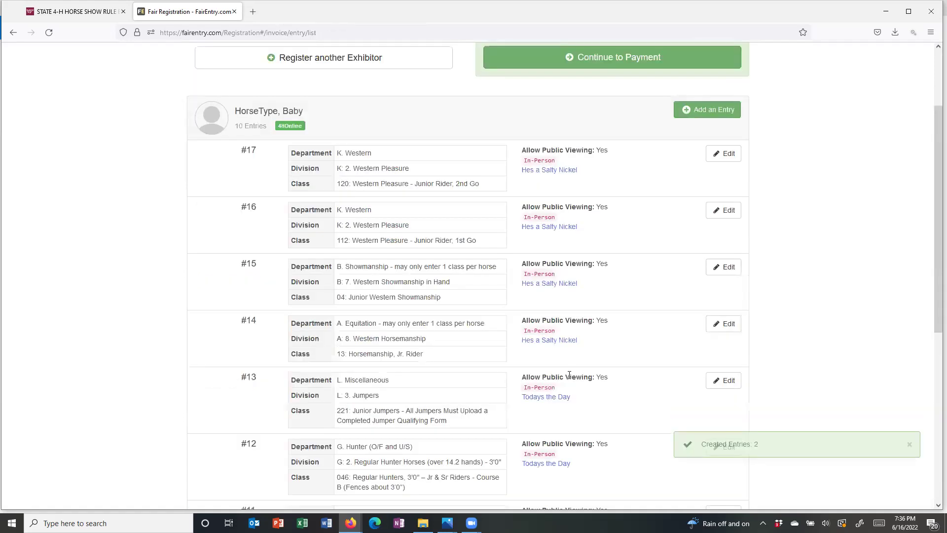
- Start a new entry set to I. Miniature, I: 2. Miniature - Hunter
{"action": "left_click", "coordinate": [720, 109]}
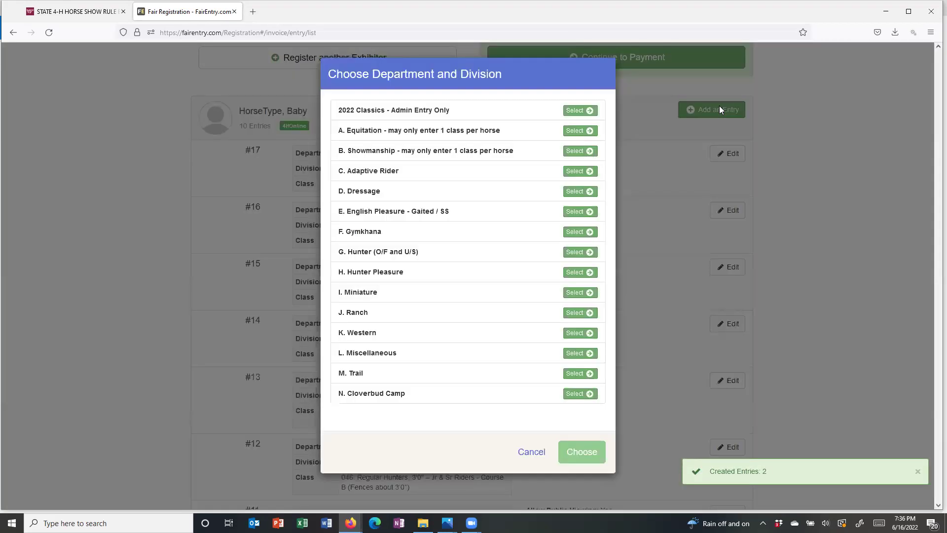
{"action": "left_click", "coordinate": [573, 293]}
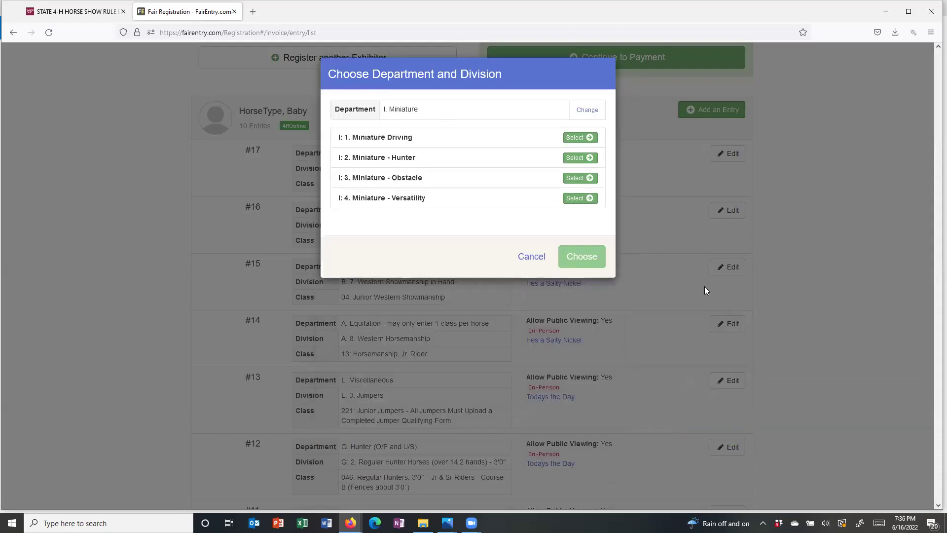
{"action": "left_click", "coordinate": [570, 158]}
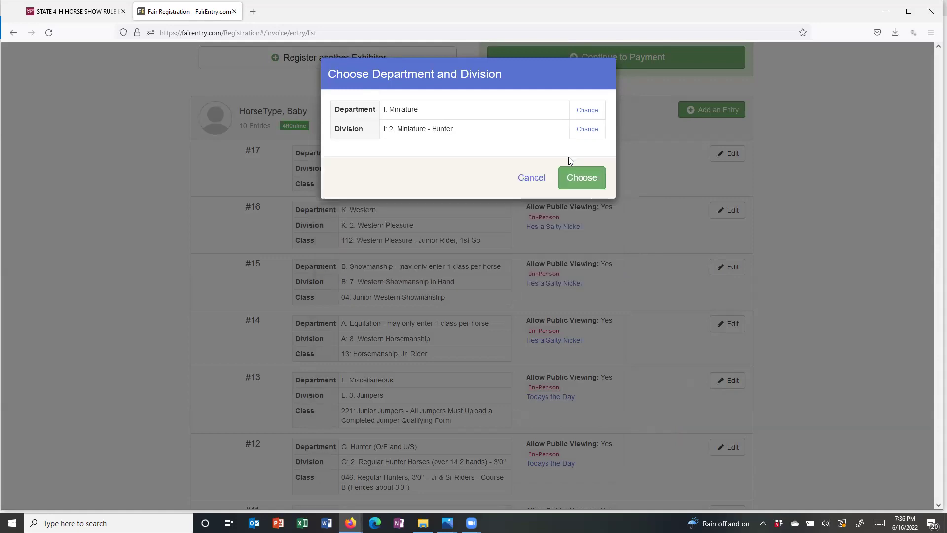
{"action": "left_click", "coordinate": [577, 175]}
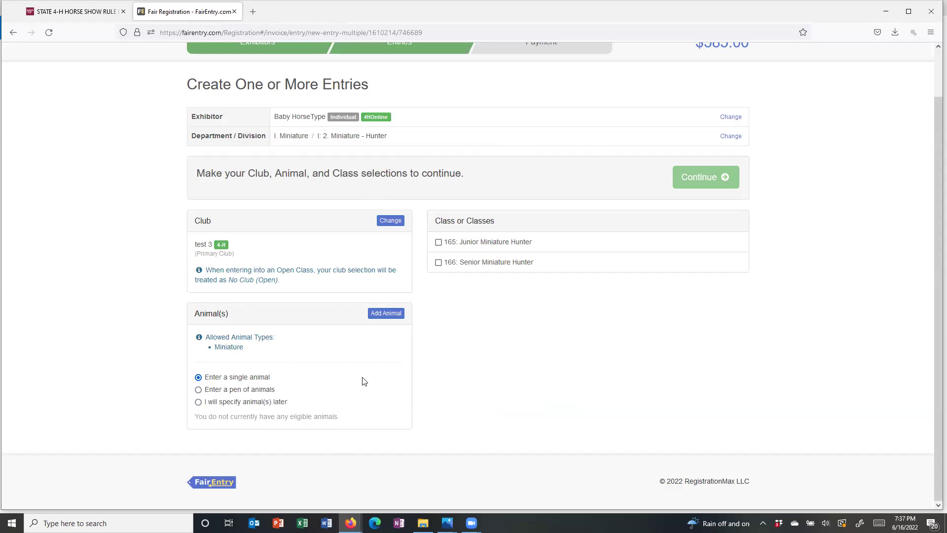
- Change the entry's department to L. Miscellaneous and division to L: 3. Jumpers
{"action": "scroll", "coordinate": [364, 381], "scroll_direction": "up", "scroll_amount": 1}
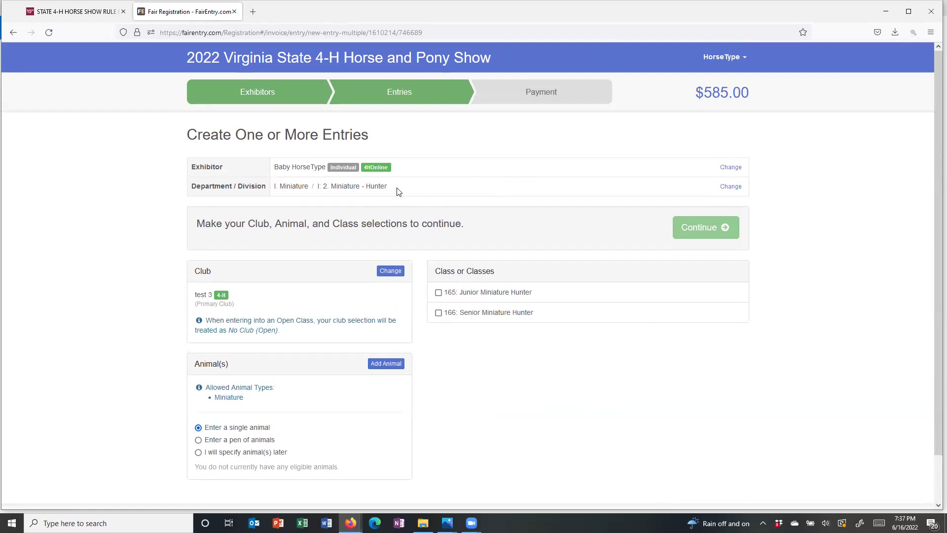
{"action": "left_click", "coordinate": [735, 187]}
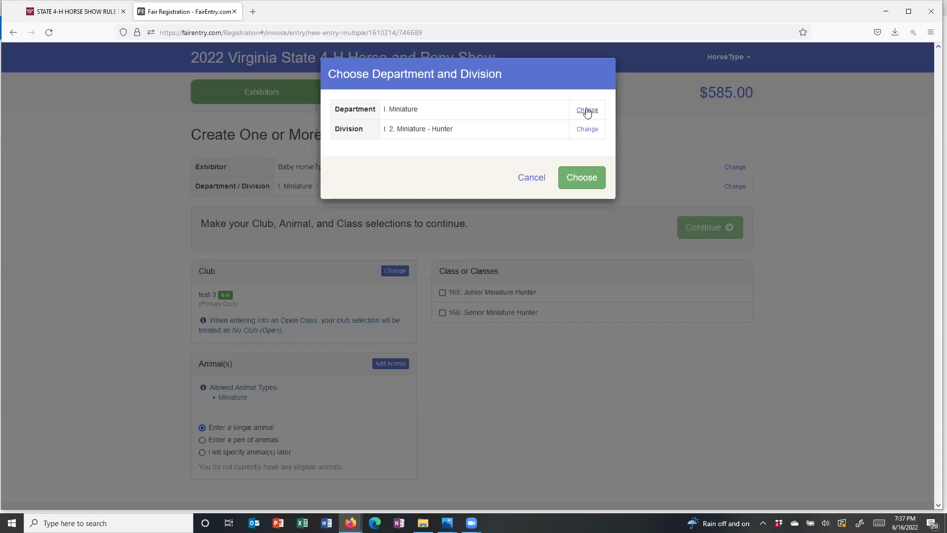
{"action": "left_click", "coordinate": [586, 107]}
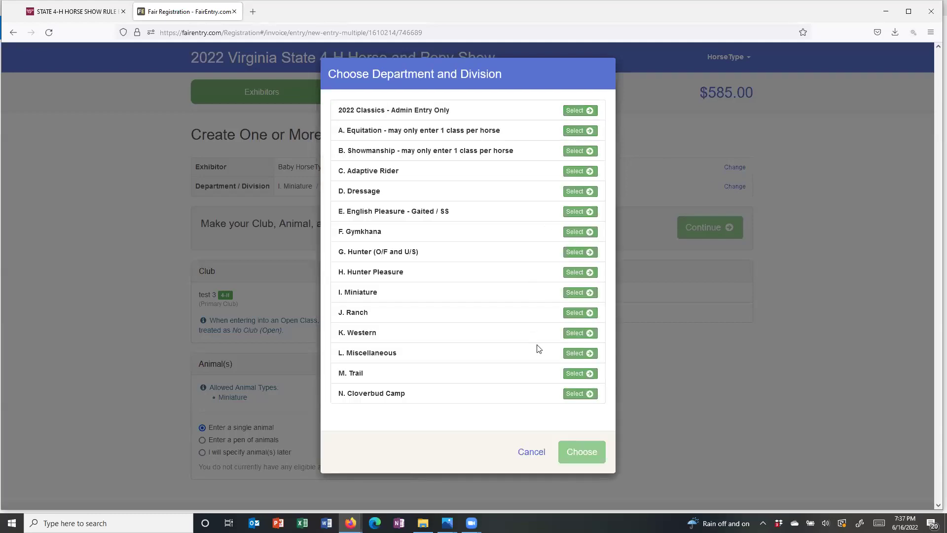
{"action": "left_click", "coordinate": [574, 355]}
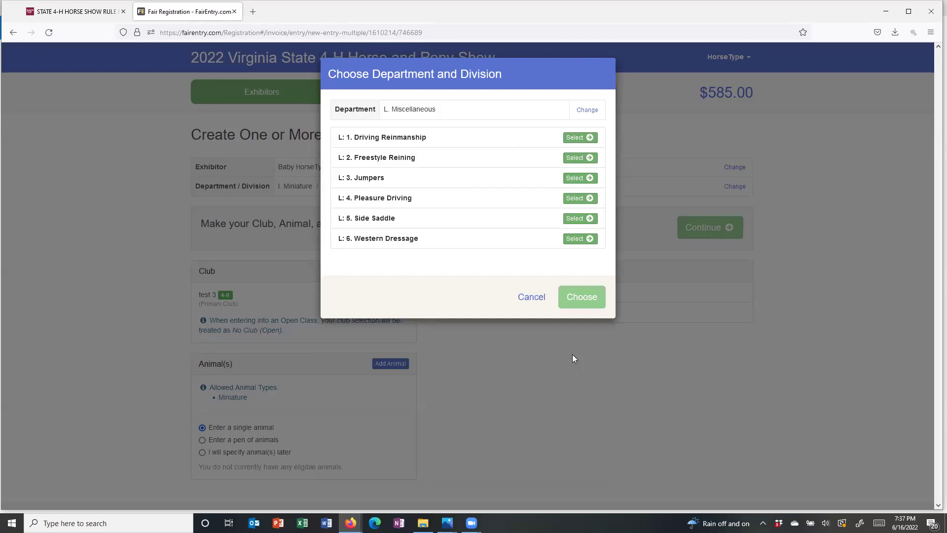
{"action": "left_click", "coordinate": [575, 179]}
{"action": "left_click", "coordinate": [574, 183]}
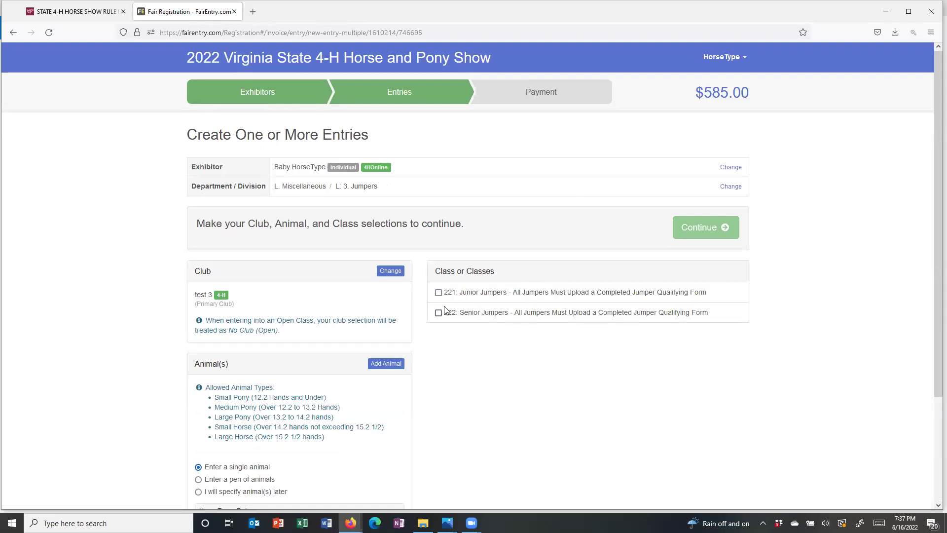
- Check class 221: Junior Jumpers and dismiss the warnings that an animal is required
{"action": "left_click", "coordinate": [439, 292]}
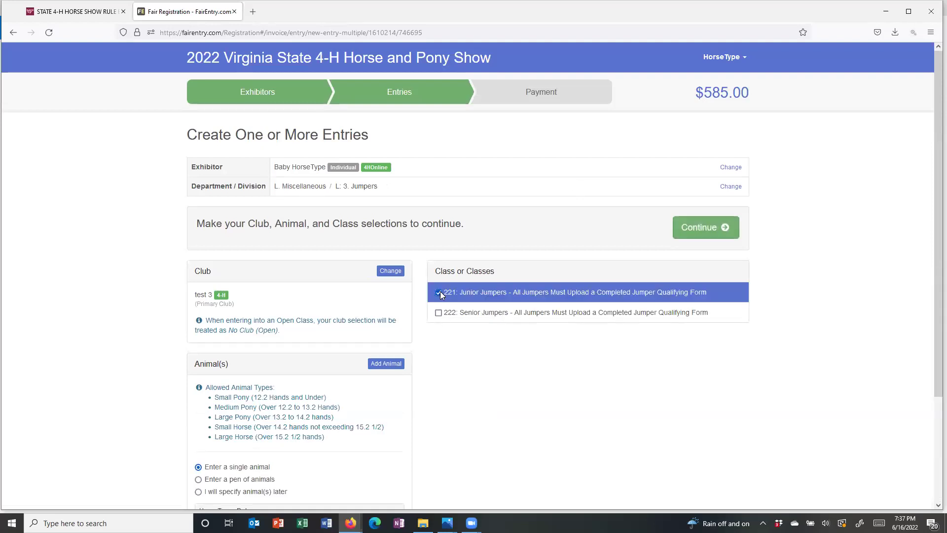
{"action": "left_click", "coordinate": [695, 230]}
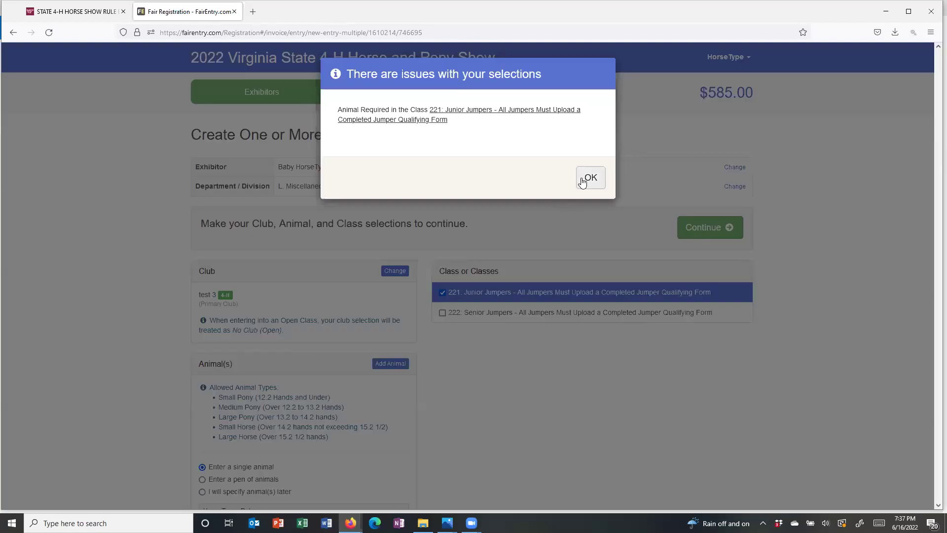
{"action": "left_click", "coordinate": [583, 180]}
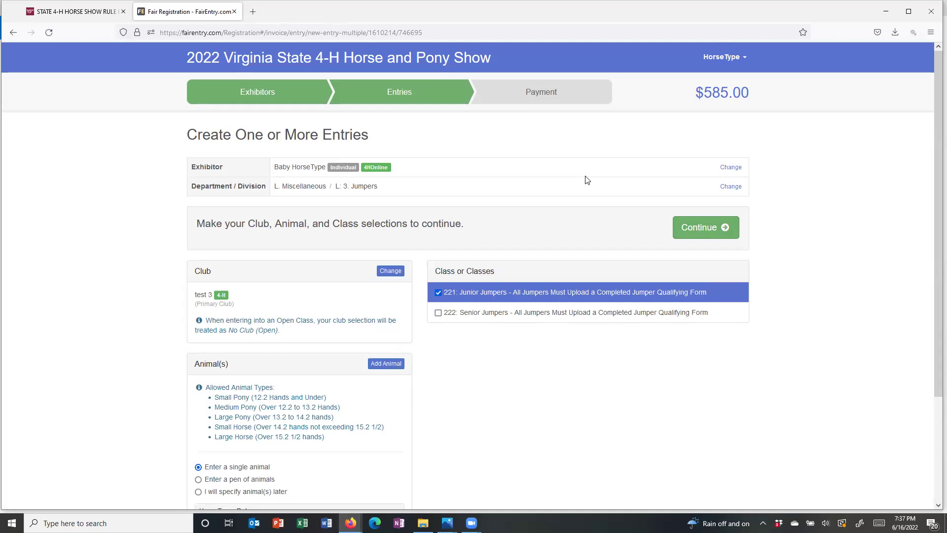
{"action": "left_click", "coordinate": [695, 233]}
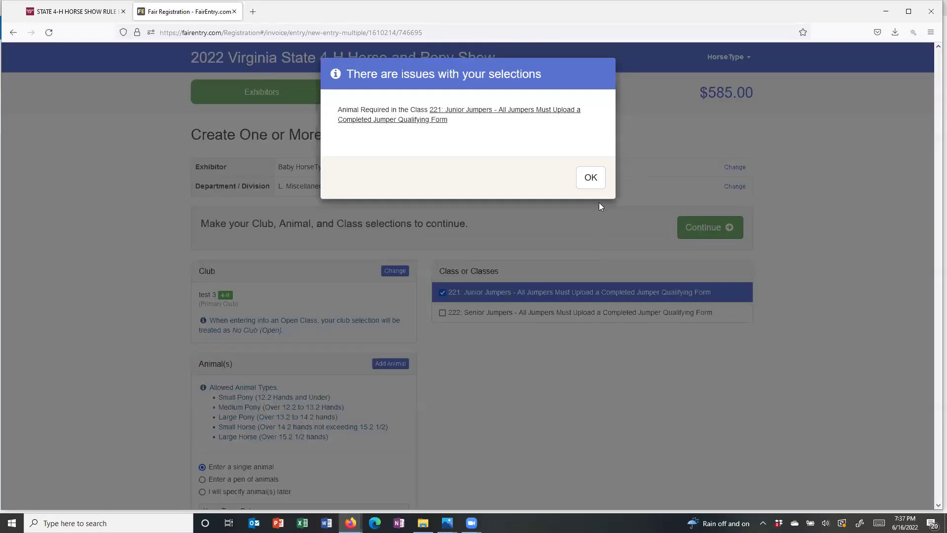
{"action": "left_click", "coordinate": [589, 183]}
- Choose Hes a Salty Nickel as the animal and create the Junior Jumpers entry
{"action": "scroll", "coordinate": [577, 338], "scroll_direction": "down", "scroll_amount": 1}
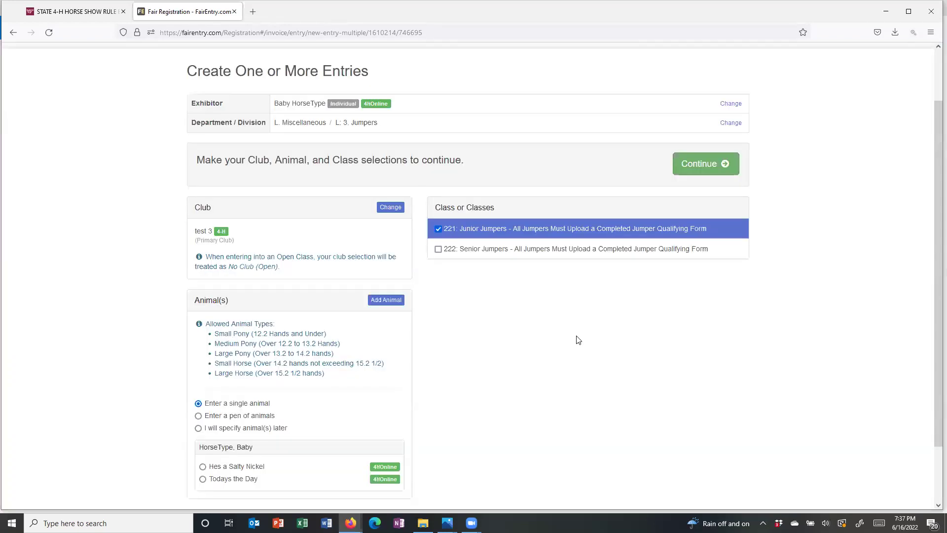
{"action": "scroll", "coordinate": [578, 340], "scroll_direction": "down", "scroll_amount": 2}
{"action": "left_click", "coordinate": [202, 397]}
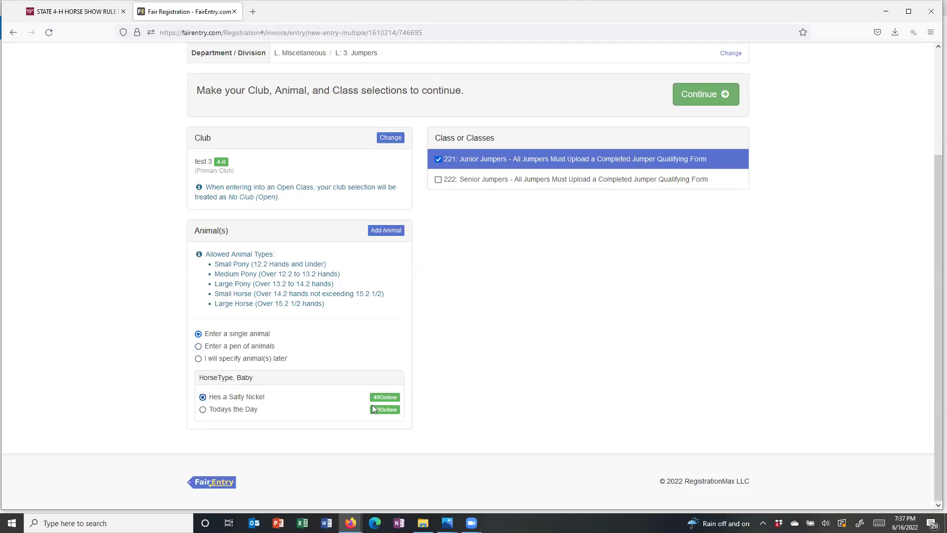
{"action": "scroll", "coordinate": [499, 387], "scroll_direction": "up", "scroll_amount": 3}
{"action": "left_click", "coordinate": [704, 229]}
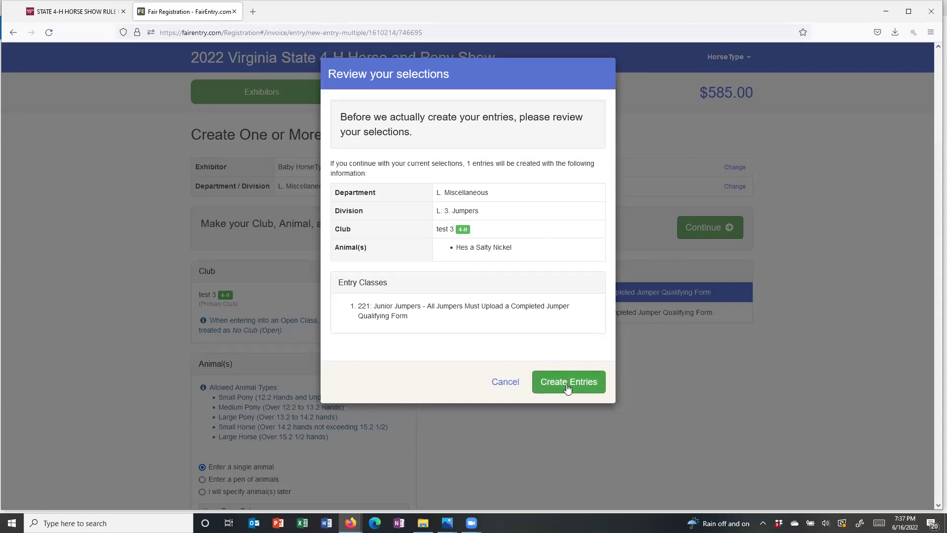
{"action": "left_click", "coordinate": [568, 387]}
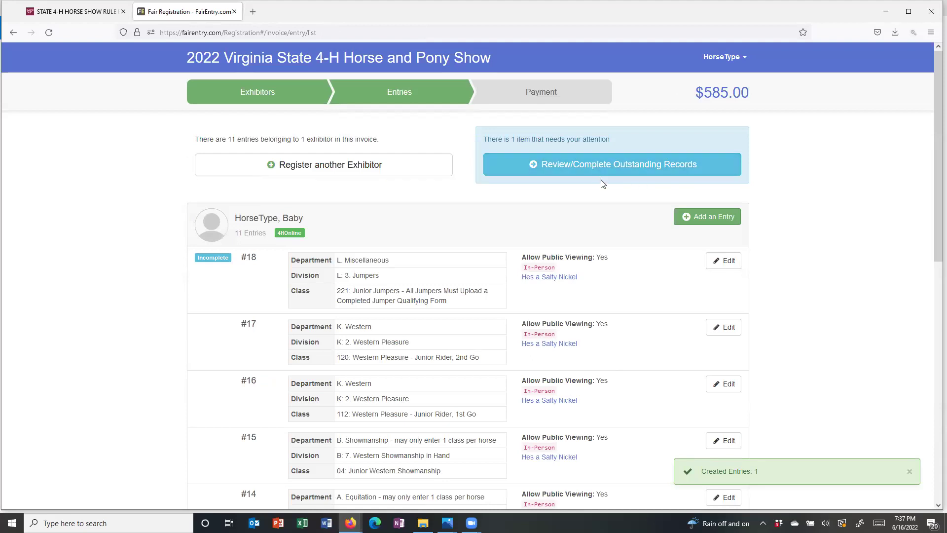
- Upload a photo from the 4-H Kid Pictures folder as entry #18's Jumper Qualifying Form and save
{"action": "left_click", "coordinate": [595, 169]}
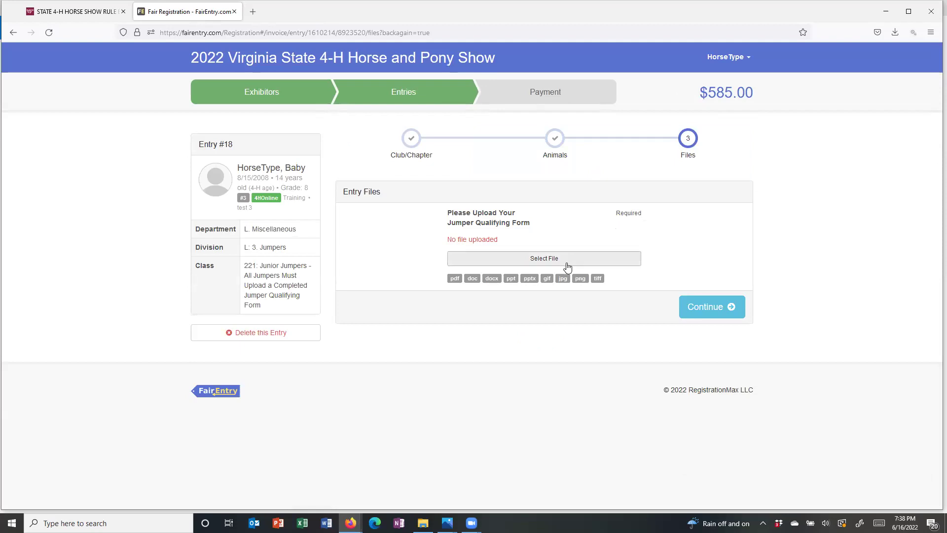
{"action": "left_click", "coordinate": [568, 267]}
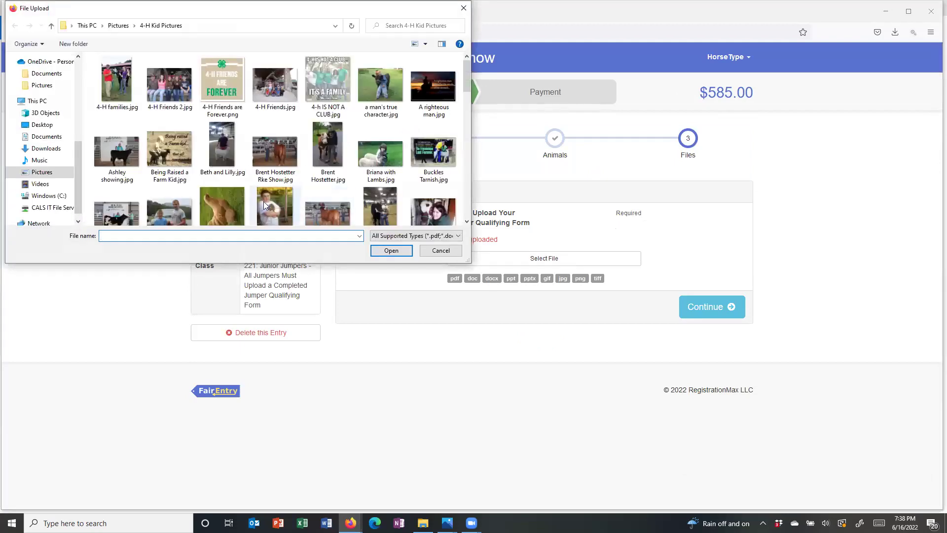
{"action": "left_click", "coordinate": [267, 202]}
{"action": "double_click", "coordinate": [268, 202]}
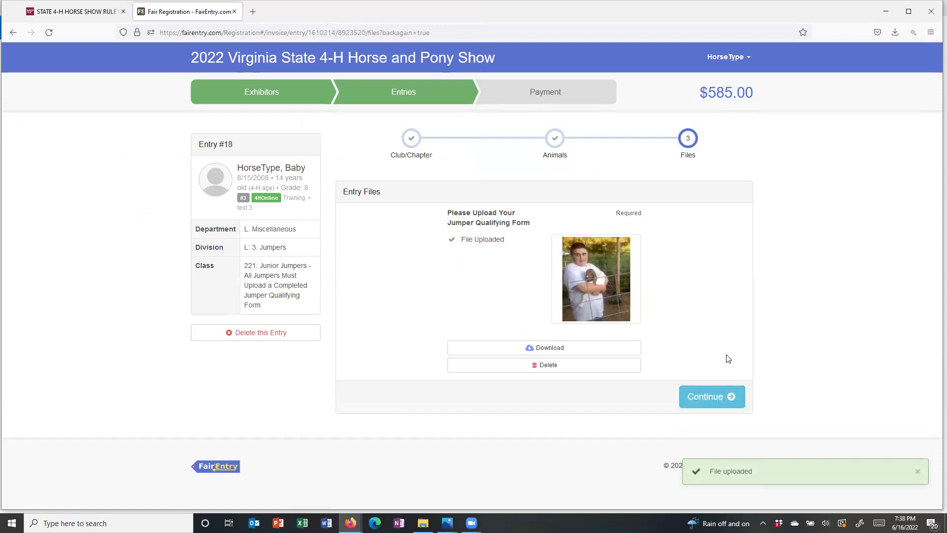
{"action": "left_click", "coordinate": [706, 396]}
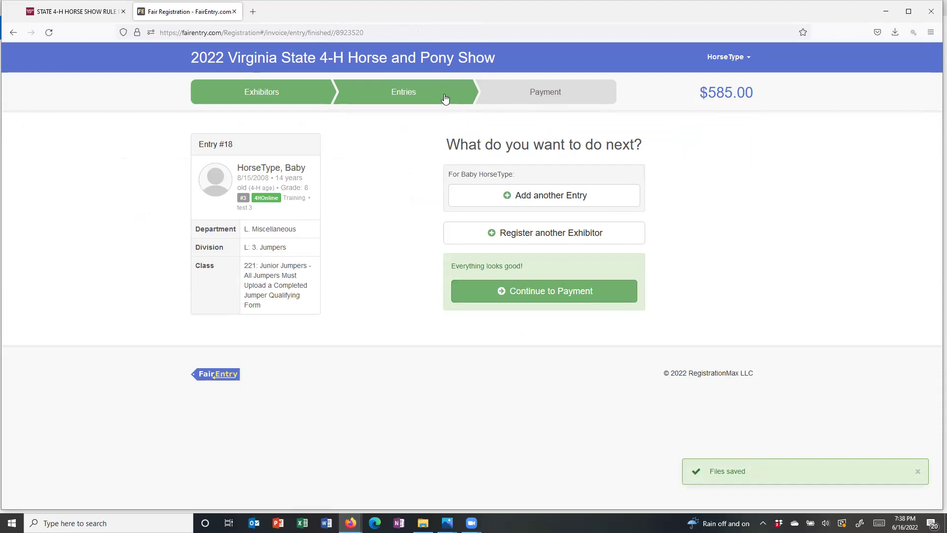
- Go back to the Entries list and scroll through entries #8 to #18
{"action": "left_click", "coordinate": [423, 96]}
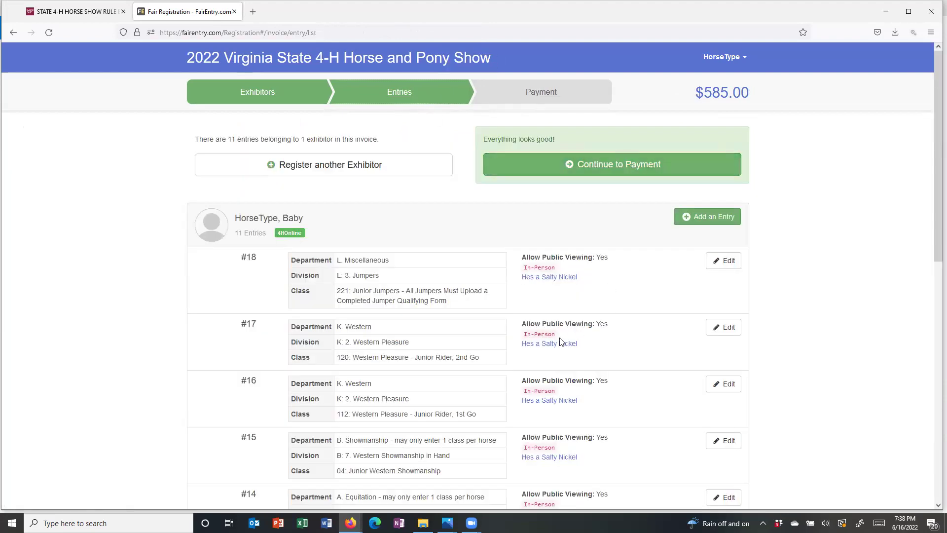
{"action": "scroll", "coordinate": [561, 342], "scroll_direction": "down", "scroll_amount": 1}
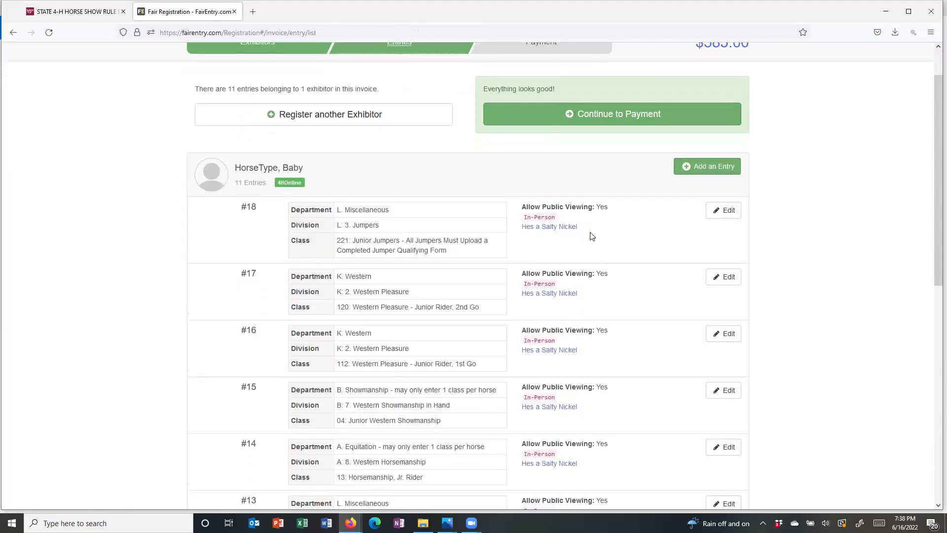
{"action": "scroll", "coordinate": [591, 236], "scroll_direction": "down", "scroll_amount": 2}
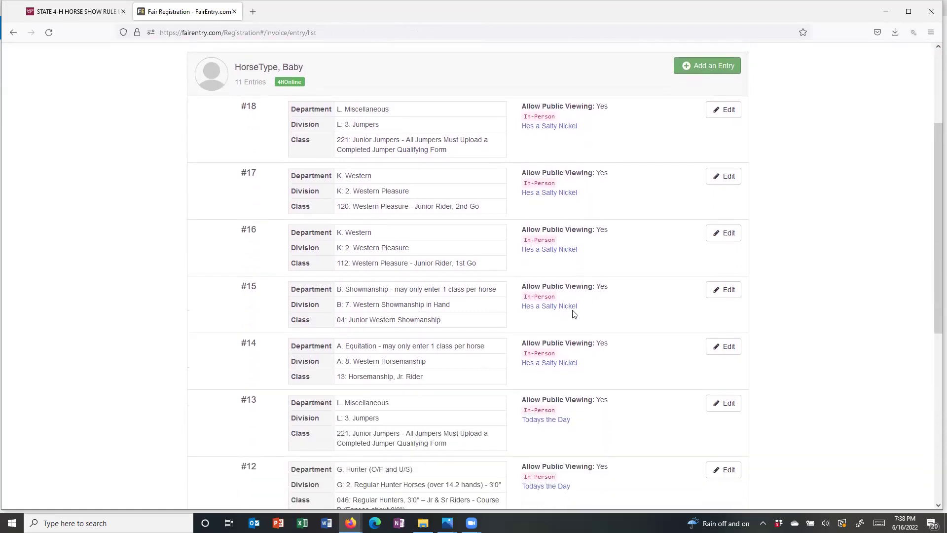
{"action": "scroll", "coordinate": [573, 314], "scroll_direction": "down", "scroll_amount": 2}
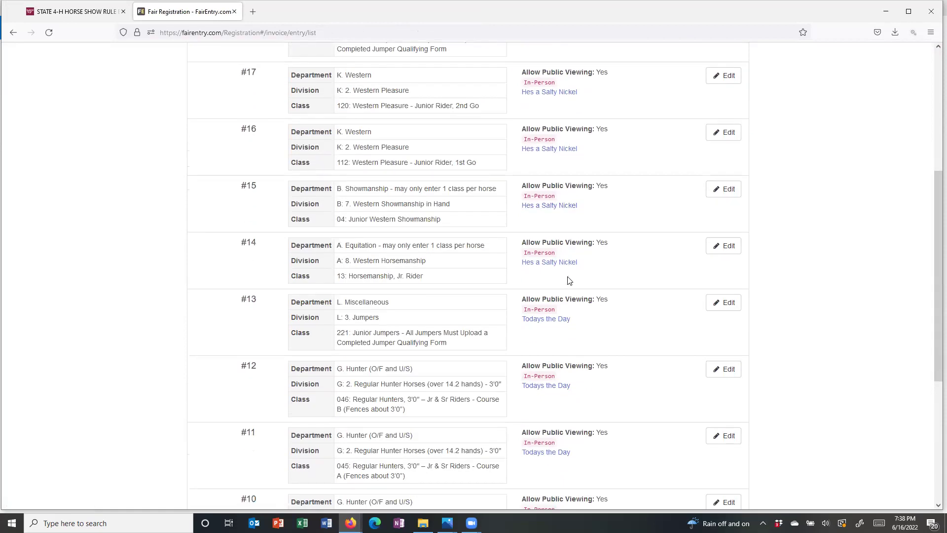
{"action": "scroll", "coordinate": [569, 281], "scroll_direction": "down", "scroll_amount": 2}
{"action": "scroll", "coordinate": [569, 281], "scroll_direction": "down", "scroll_amount": 4}
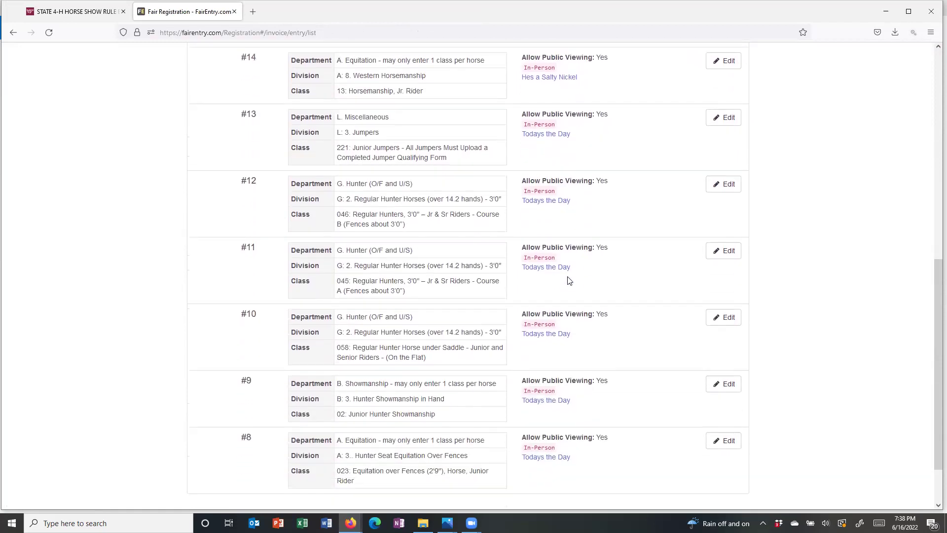
{"action": "scroll", "coordinate": [569, 280], "scroll_direction": "up", "scroll_amount": 10}
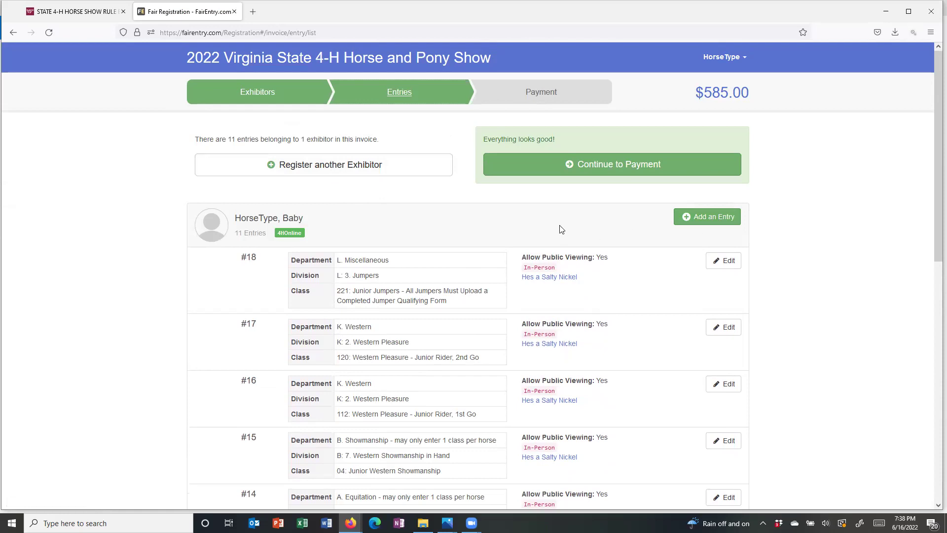
- Continue to payment, switch the invoice to Detail view, and scroll to the $585.00 total
{"action": "left_click", "coordinate": [605, 169]}
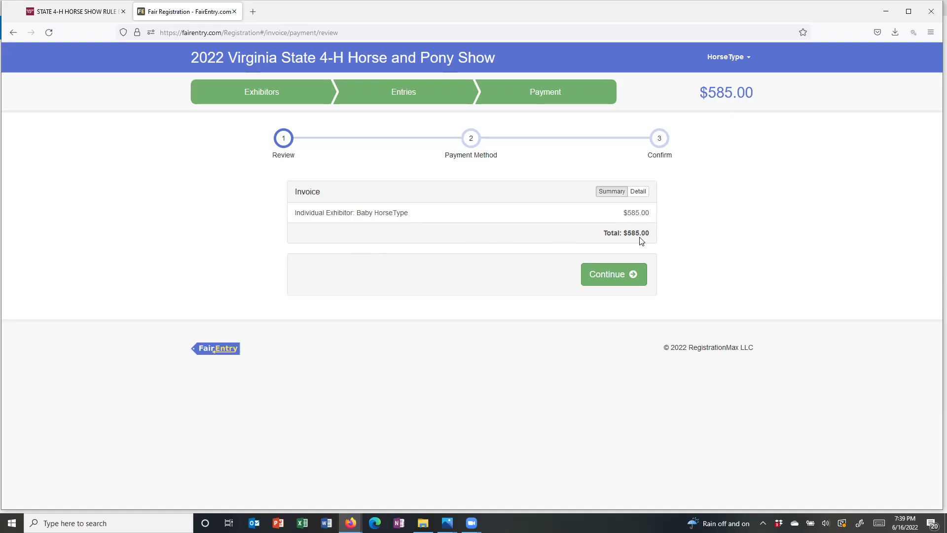
{"action": "left_click", "coordinate": [638, 192]}
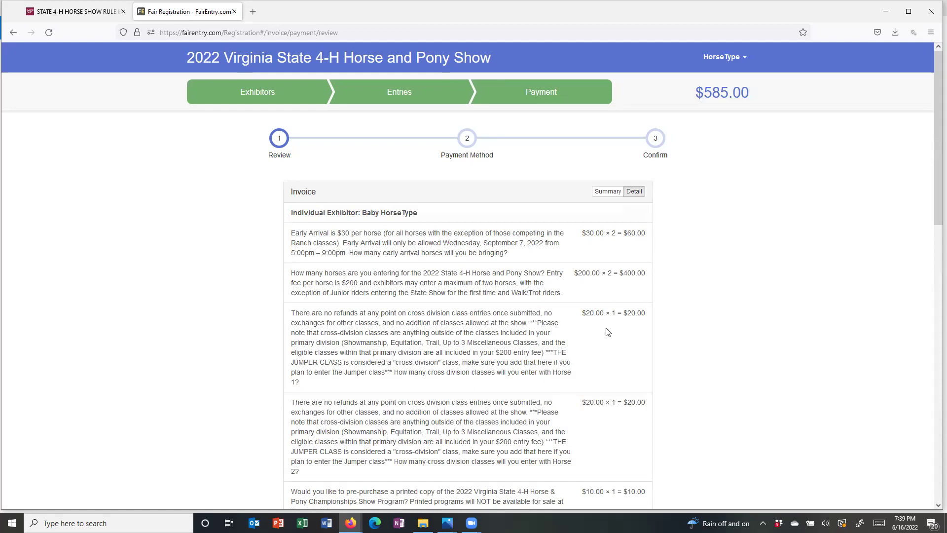
{"action": "scroll", "coordinate": [607, 332], "scroll_direction": "down", "scroll_amount": 1}
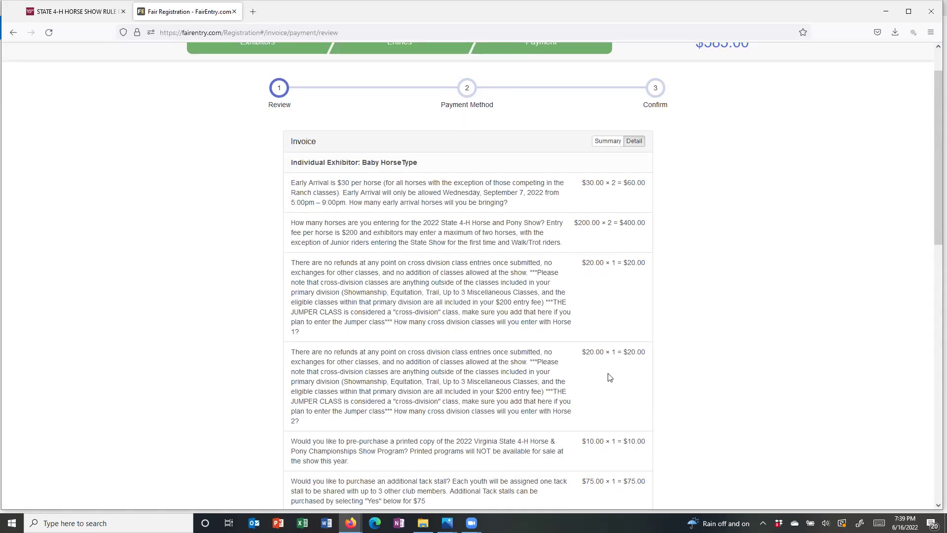
{"action": "scroll", "coordinate": [610, 378], "scroll_direction": "down", "scroll_amount": 2}
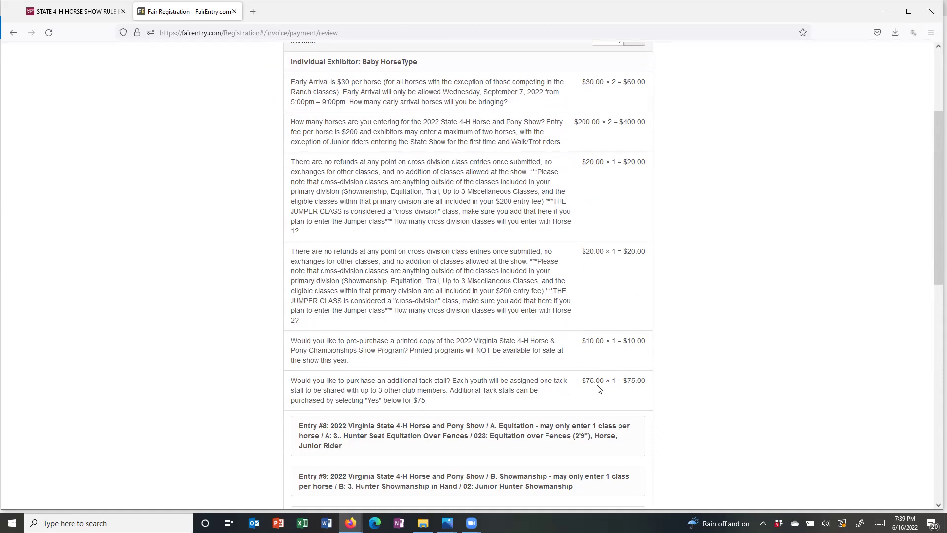
{"action": "scroll", "coordinate": [598, 388], "scroll_direction": "up", "scroll_amount": 2}
{"action": "scroll", "coordinate": [598, 386], "scroll_direction": "down", "scroll_amount": 3}
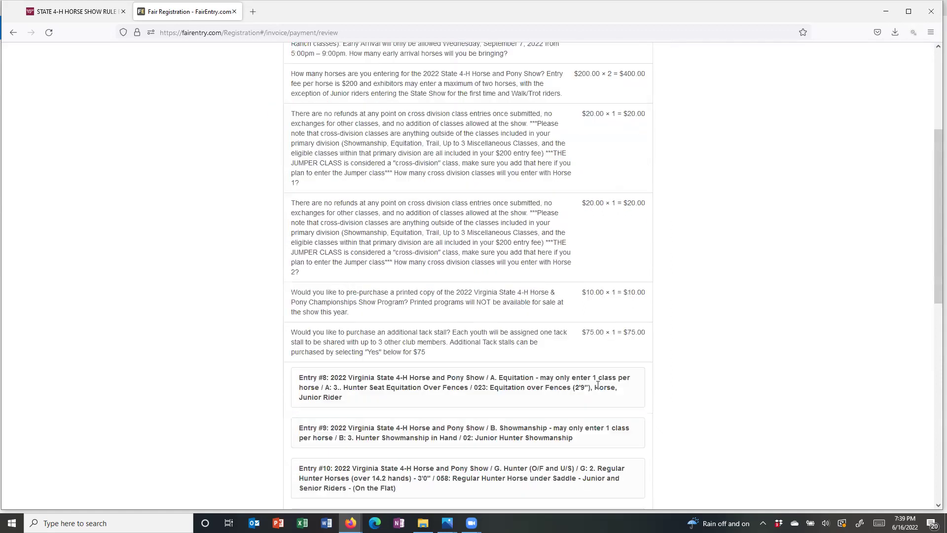
{"action": "scroll", "coordinate": [598, 386], "scroll_direction": "down", "scroll_amount": 5}
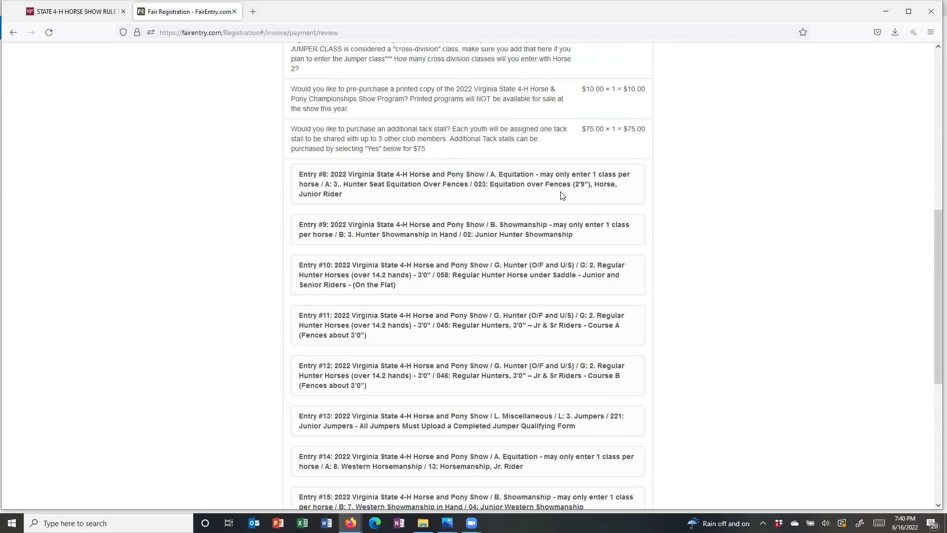
{"action": "scroll", "coordinate": [563, 194], "scroll_direction": "down", "scroll_amount": 2}
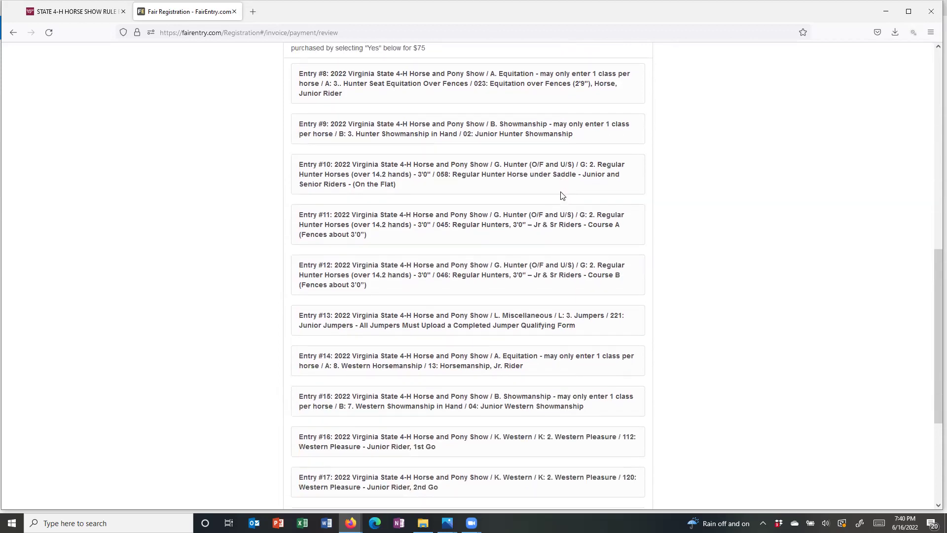
{"action": "scroll", "coordinate": [563, 196], "scroll_direction": "down", "scroll_amount": 3}
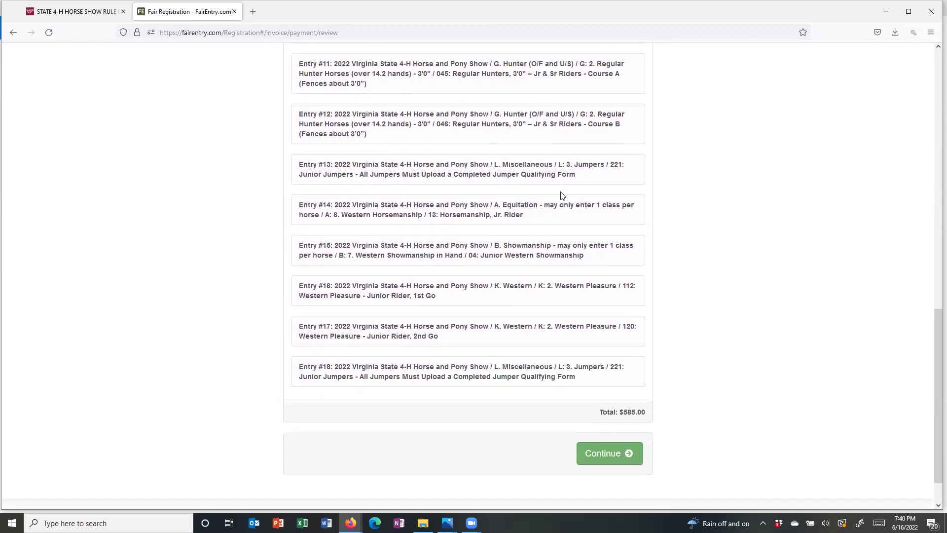
{"action": "scroll", "coordinate": [563, 195], "scroll_direction": "down", "scroll_amount": 1}
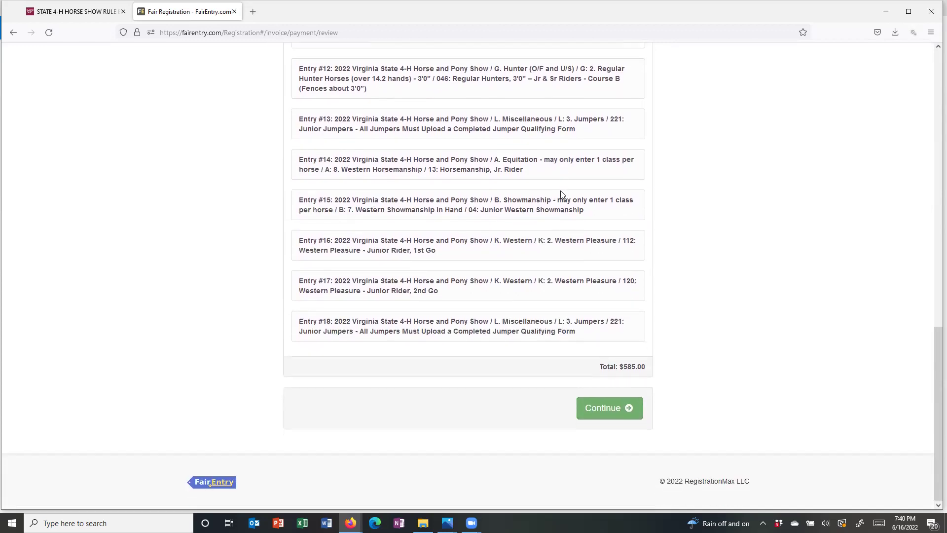
- Choose pay by check and submit the $585.00 invoice
{"action": "left_click", "coordinate": [593, 409]}
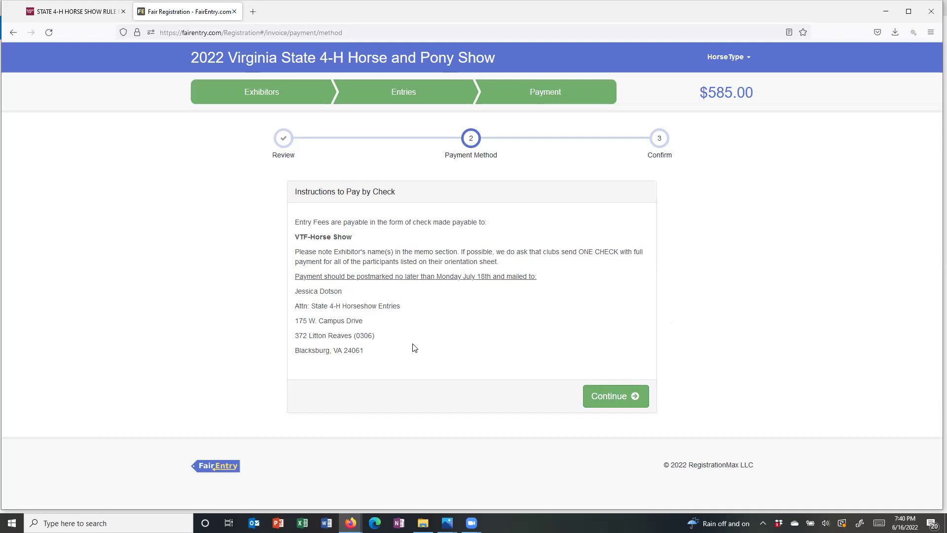
{"action": "left_click", "coordinate": [608, 400]}
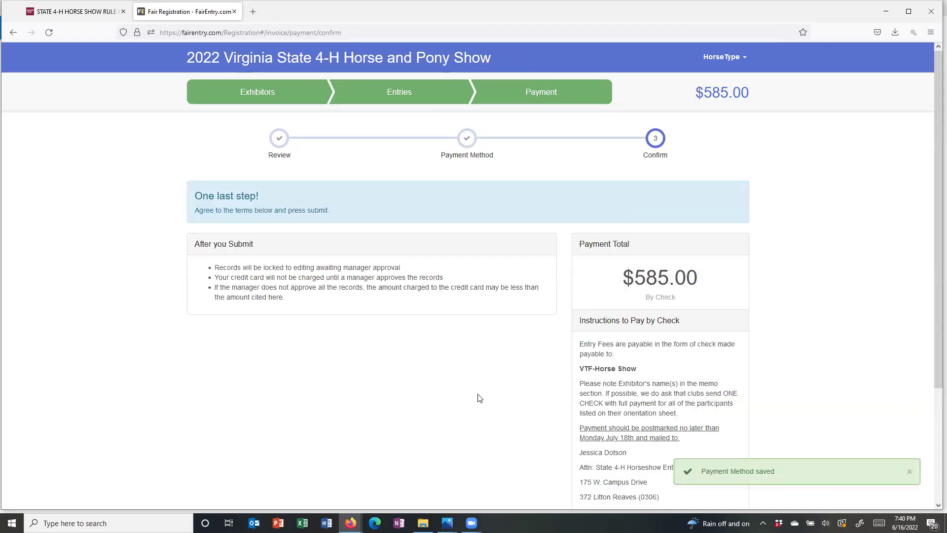
{"action": "scroll", "coordinate": [493, 394], "scroll_direction": "down", "scroll_amount": 2}
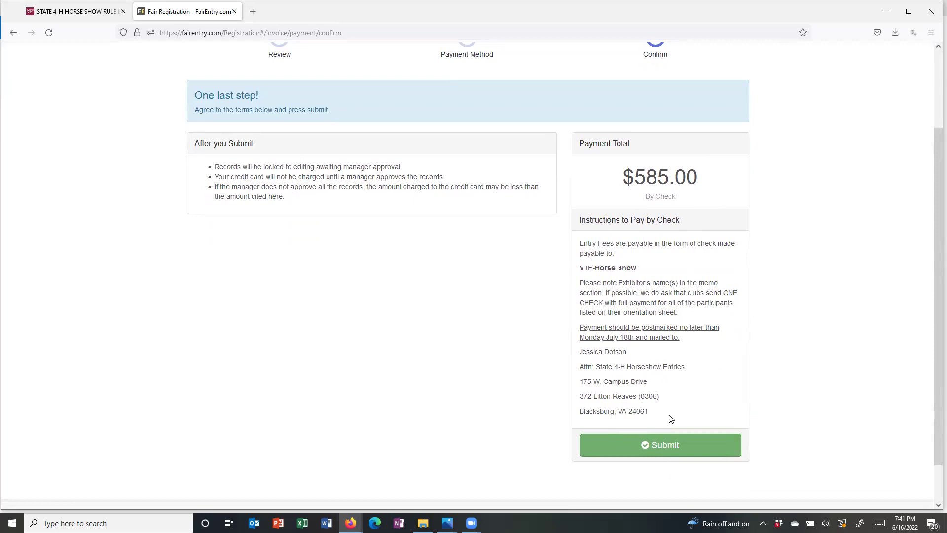
{"action": "left_click", "coordinate": [660, 446]}
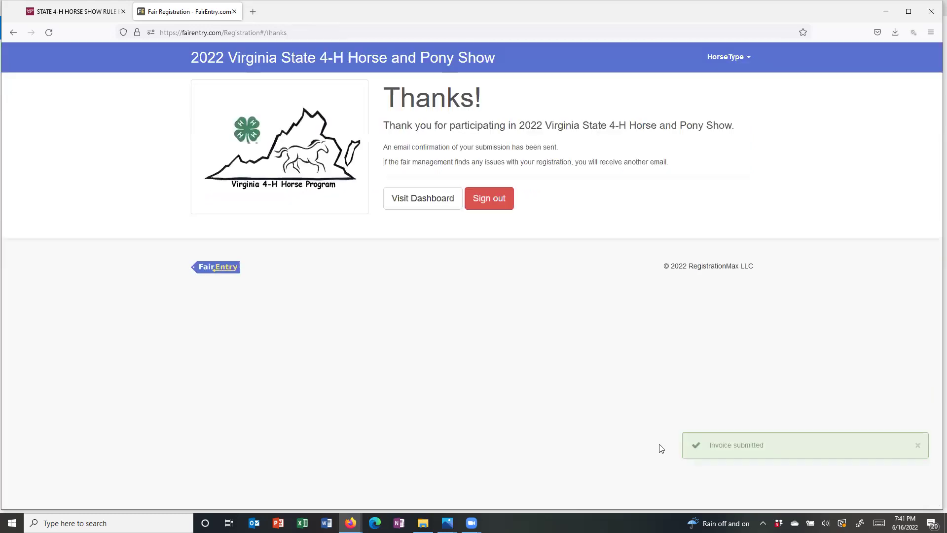